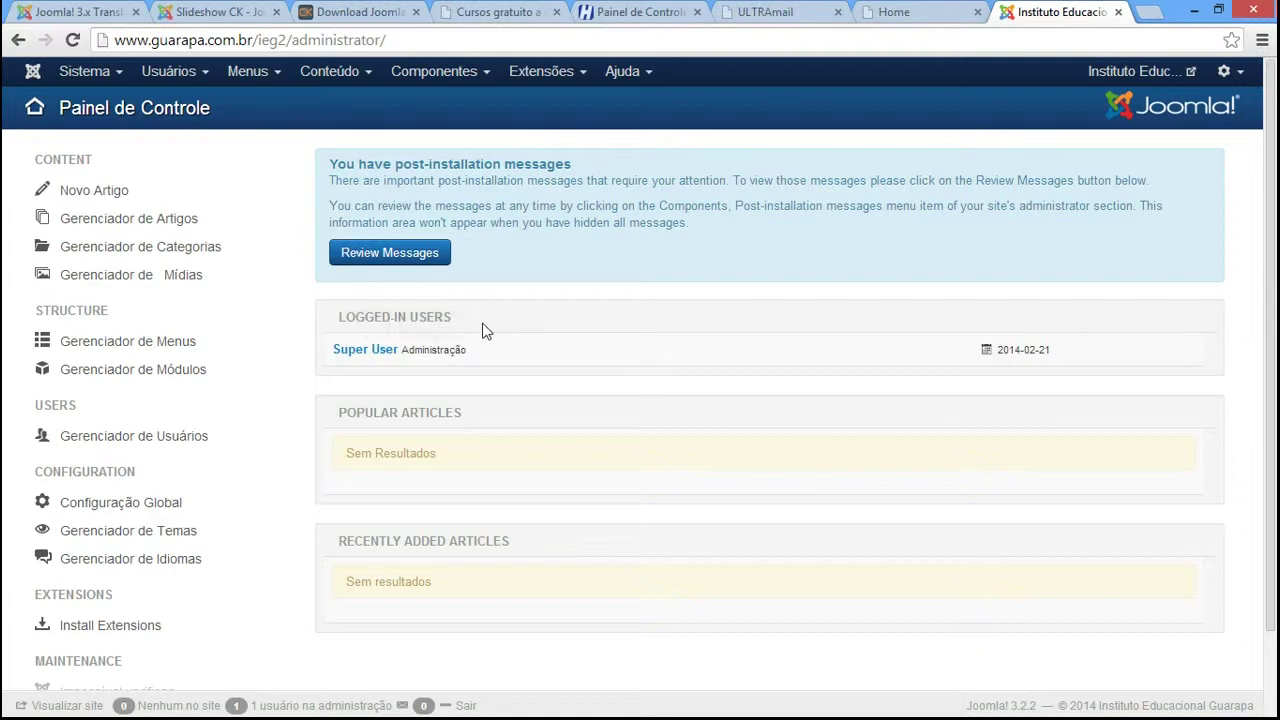
{"action": "left_click_drag", "start_coordinate": [1054, 350], "coordinate": [990, 352]}
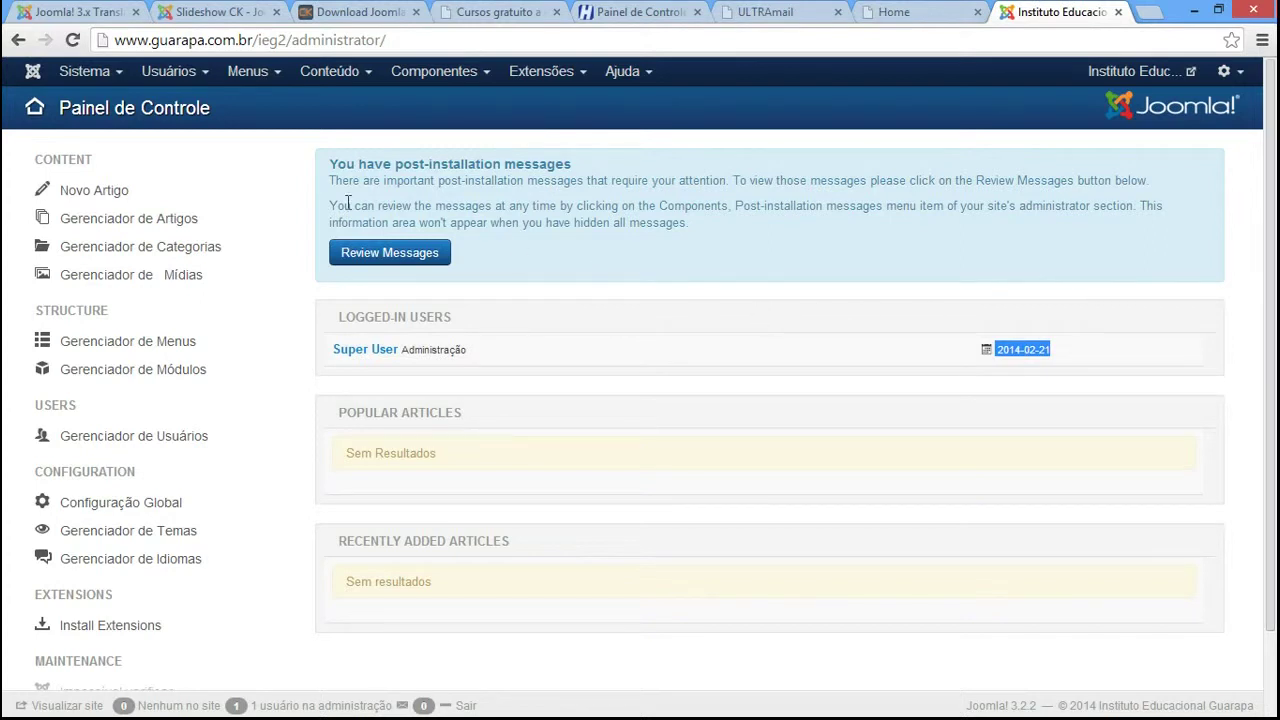
{"action": "left_click", "coordinate": [344, 80]}
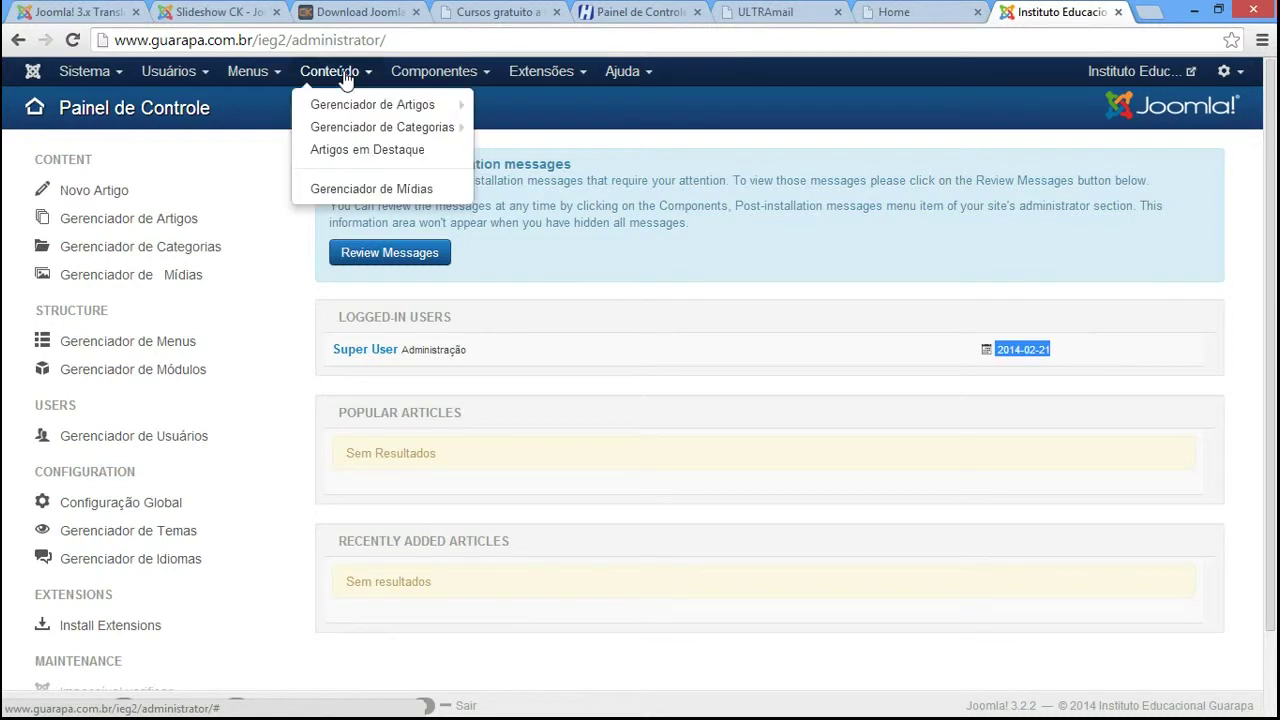
{"action": "mouse_move", "coordinate": [352, 110]}
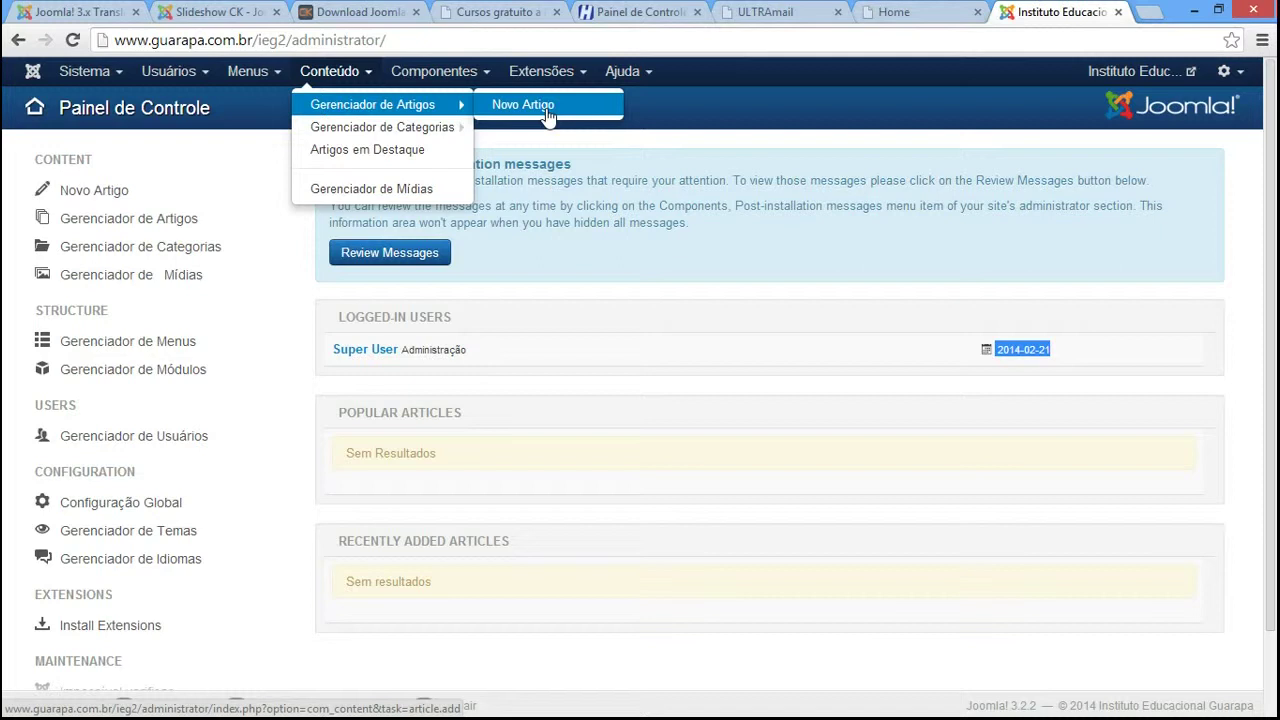
{"action": "left_click", "coordinate": [651, 139]}
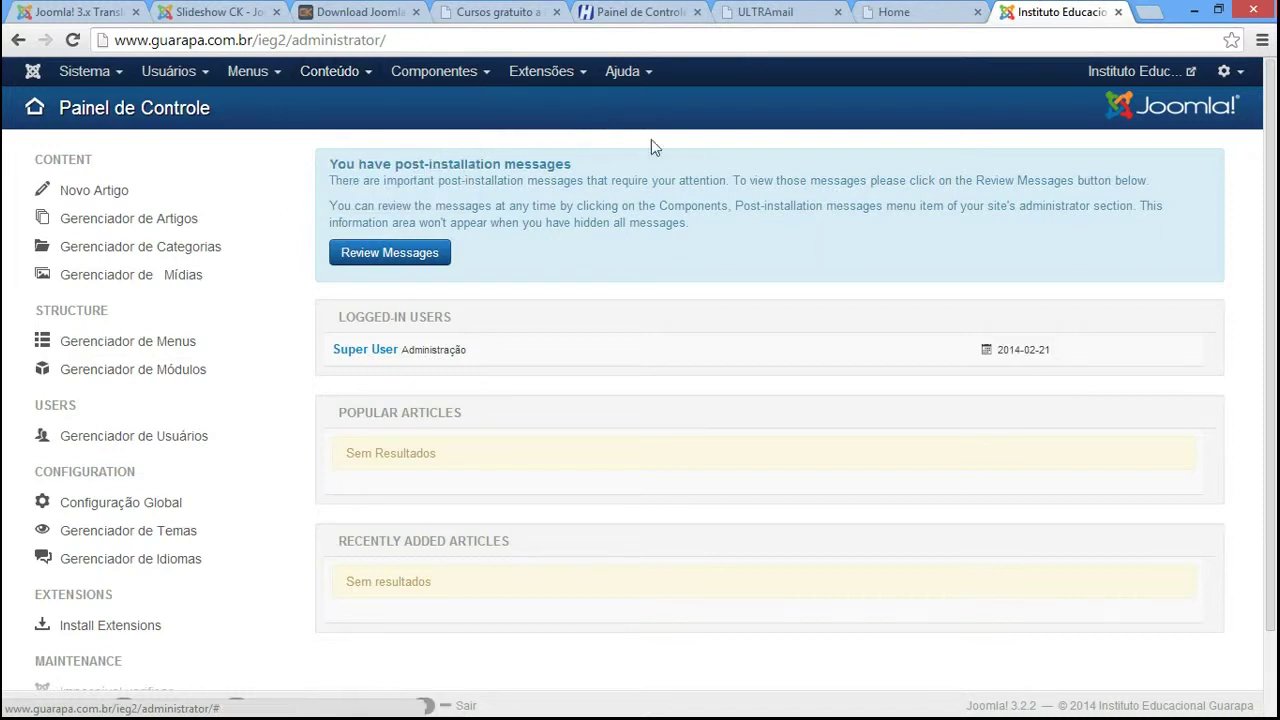
Review the site modules in the module manager and compare them with the public Home page.
{"action": "left_click", "coordinate": [553, 80]}
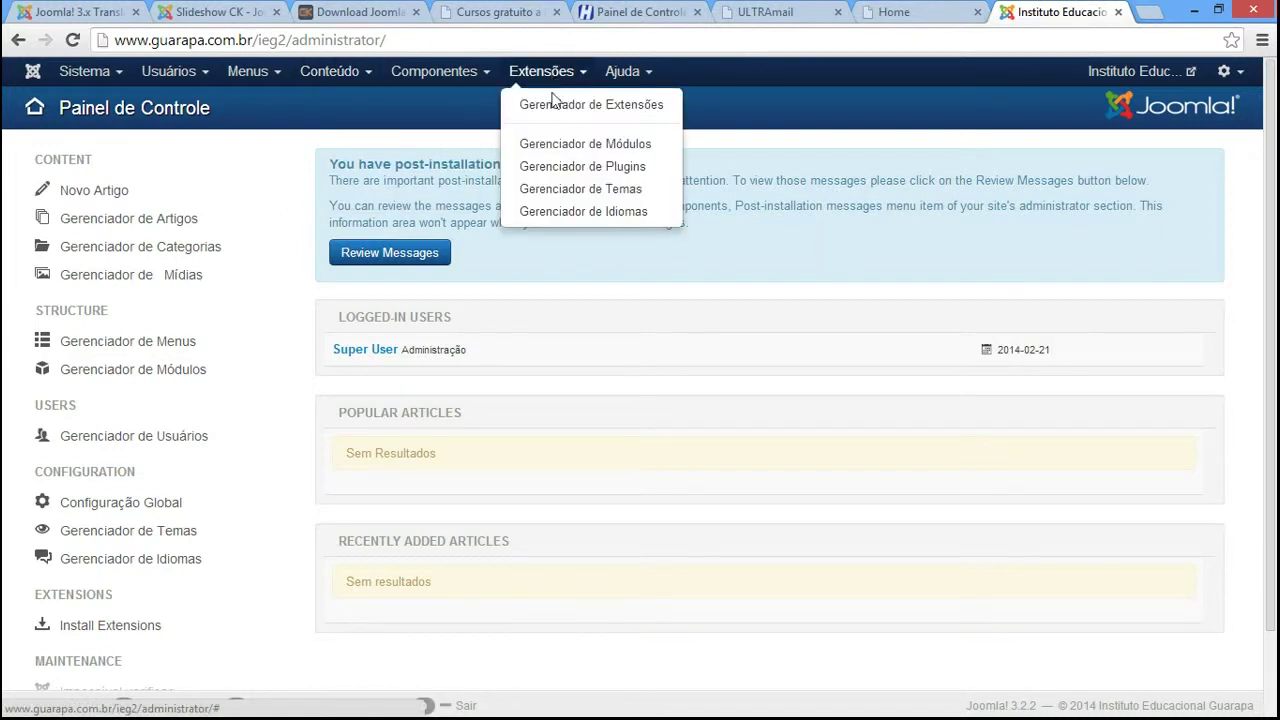
{"action": "left_click", "coordinate": [563, 146]}
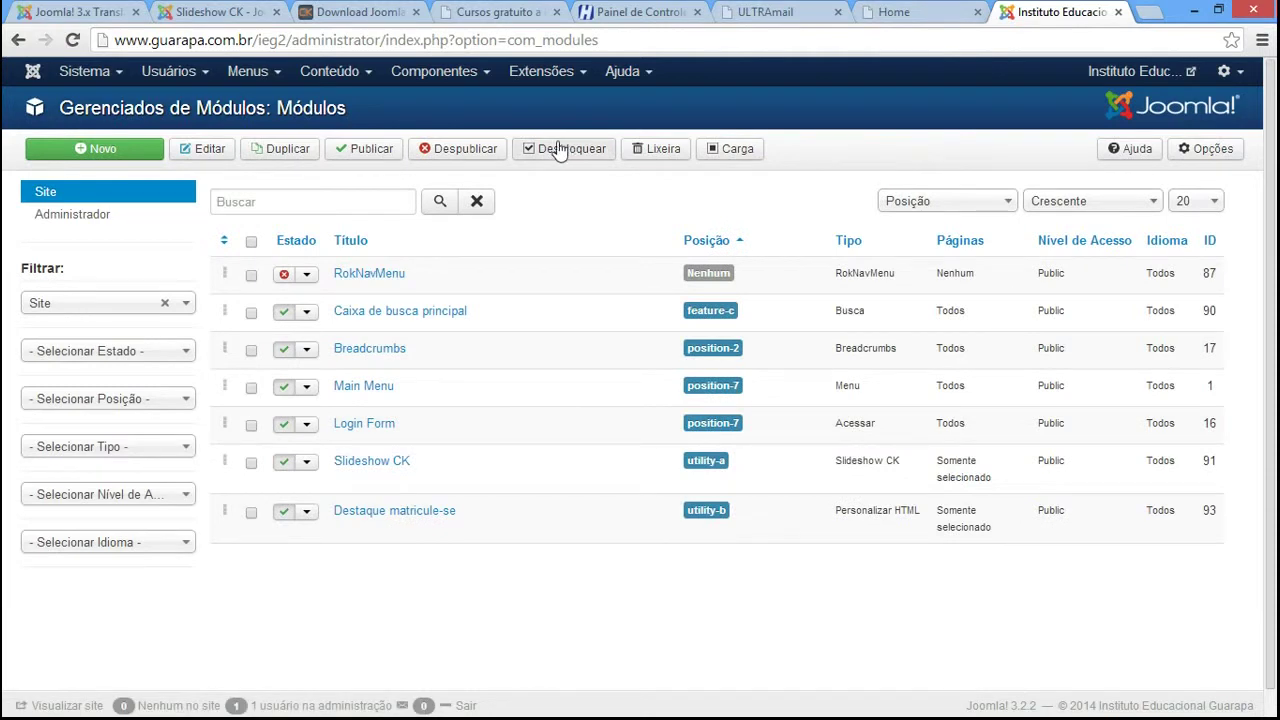
{"action": "left_click_drag", "start_coordinate": [334, 515], "coordinate": [451, 523]}
{"action": "left_click", "coordinate": [462, 541]}
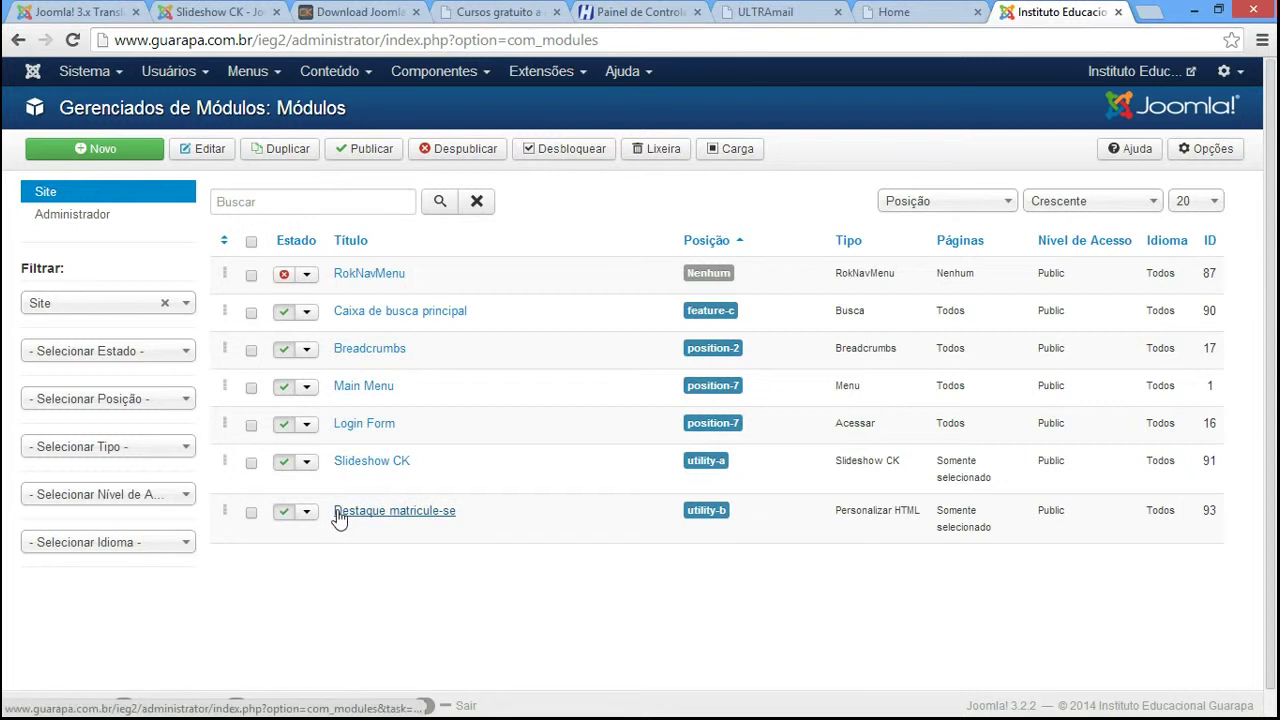
{"action": "left_click", "coordinate": [932, 12]}
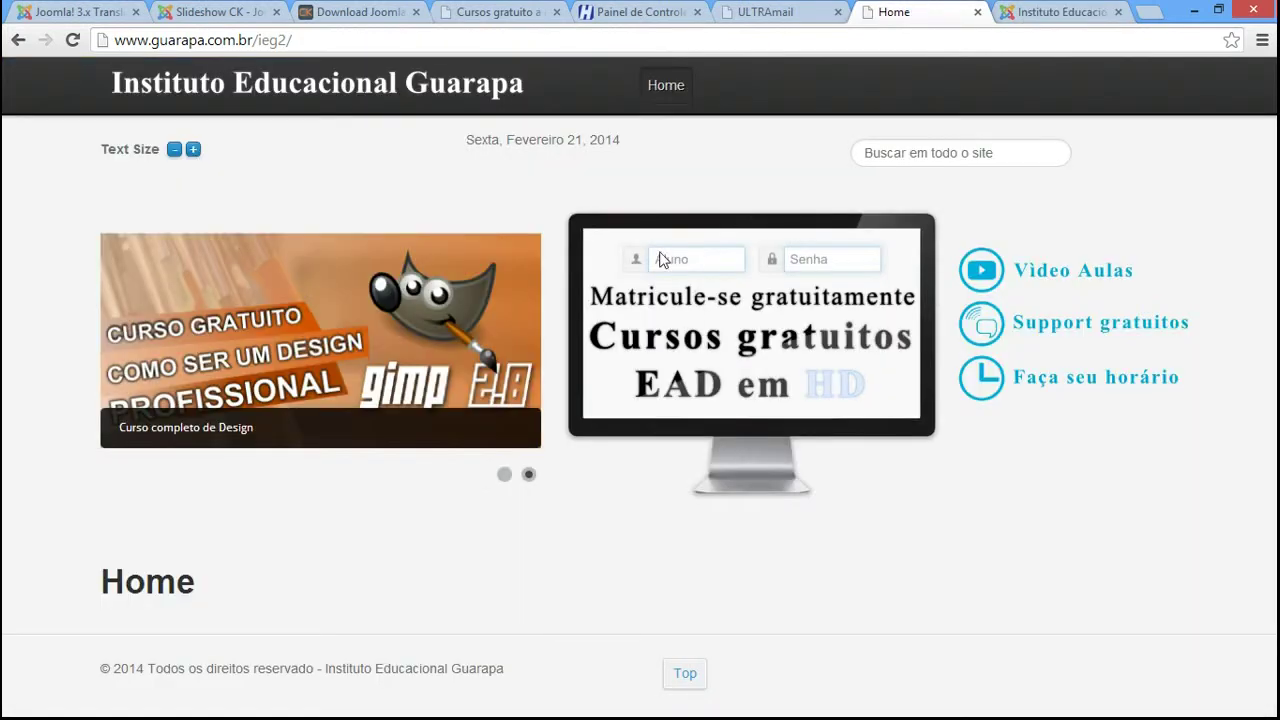
{"action": "left_click", "coordinate": [1074, 12]}
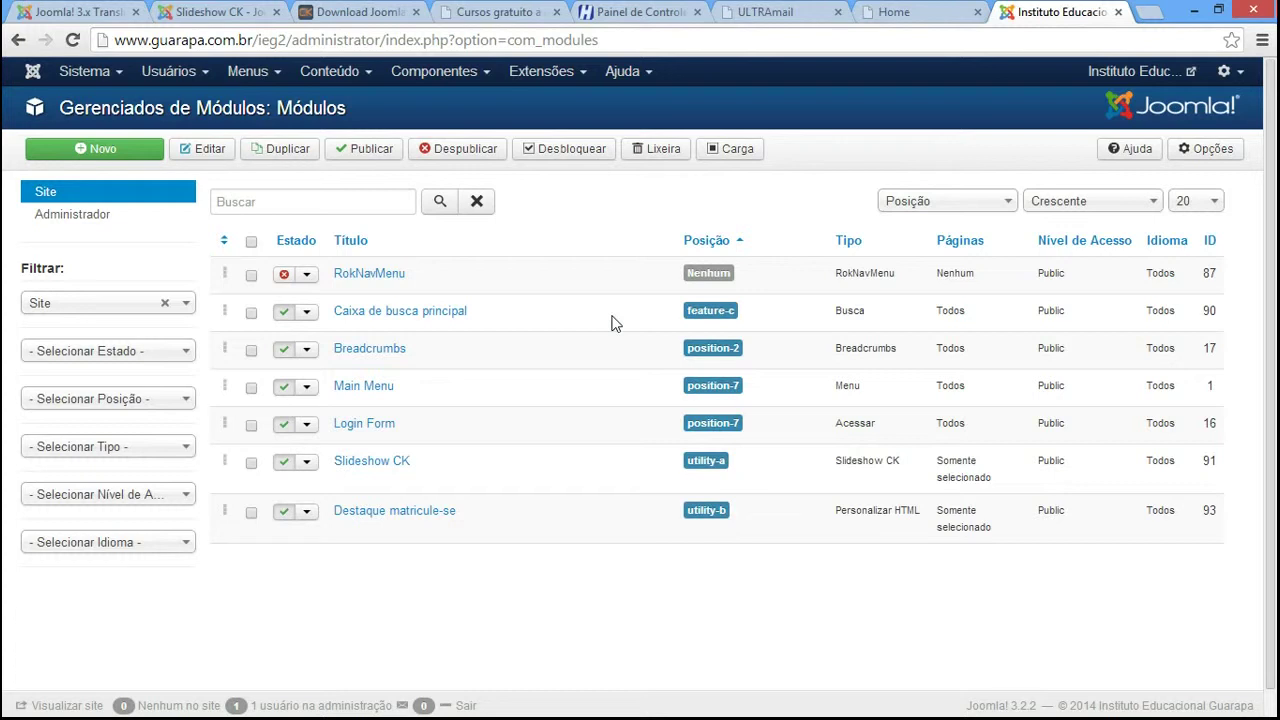
Open the article manager.
{"action": "left_click", "coordinate": [357, 82]}
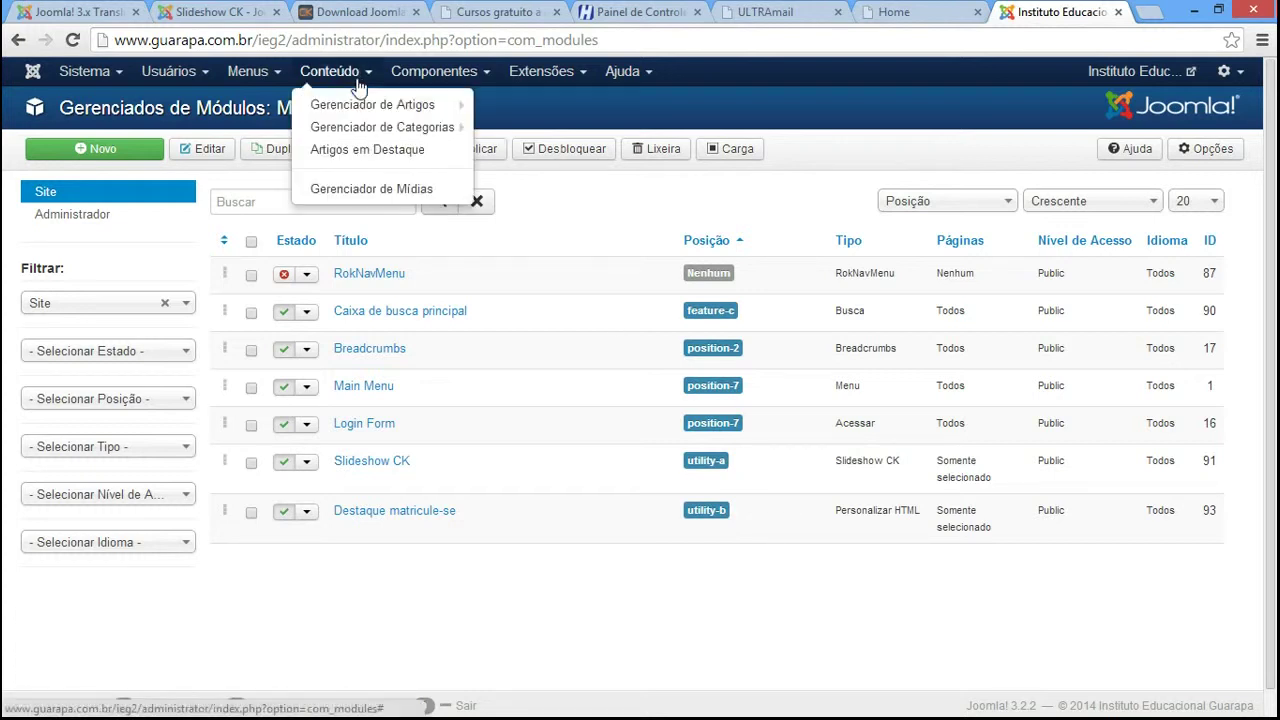
{"action": "left_click", "coordinate": [357, 108]}
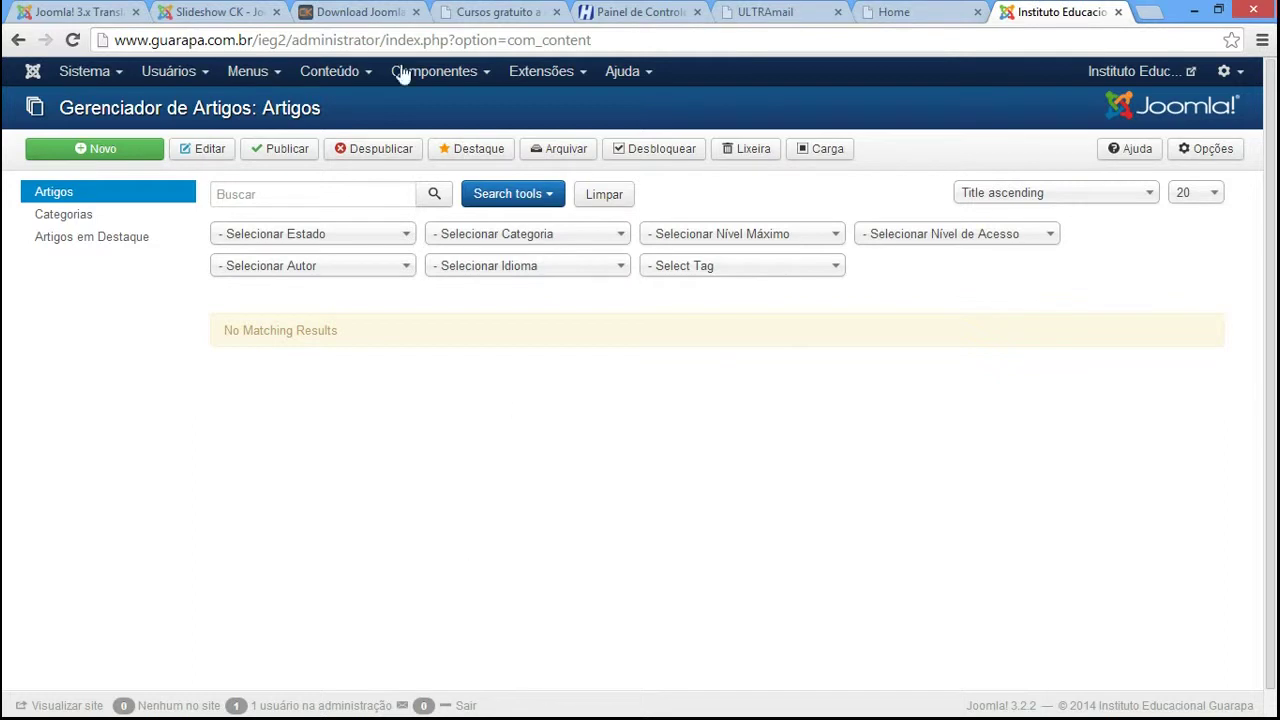
{"action": "left_click", "coordinate": [367, 80]}
{"action": "mouse_move", "coordinate": [367, 135]}
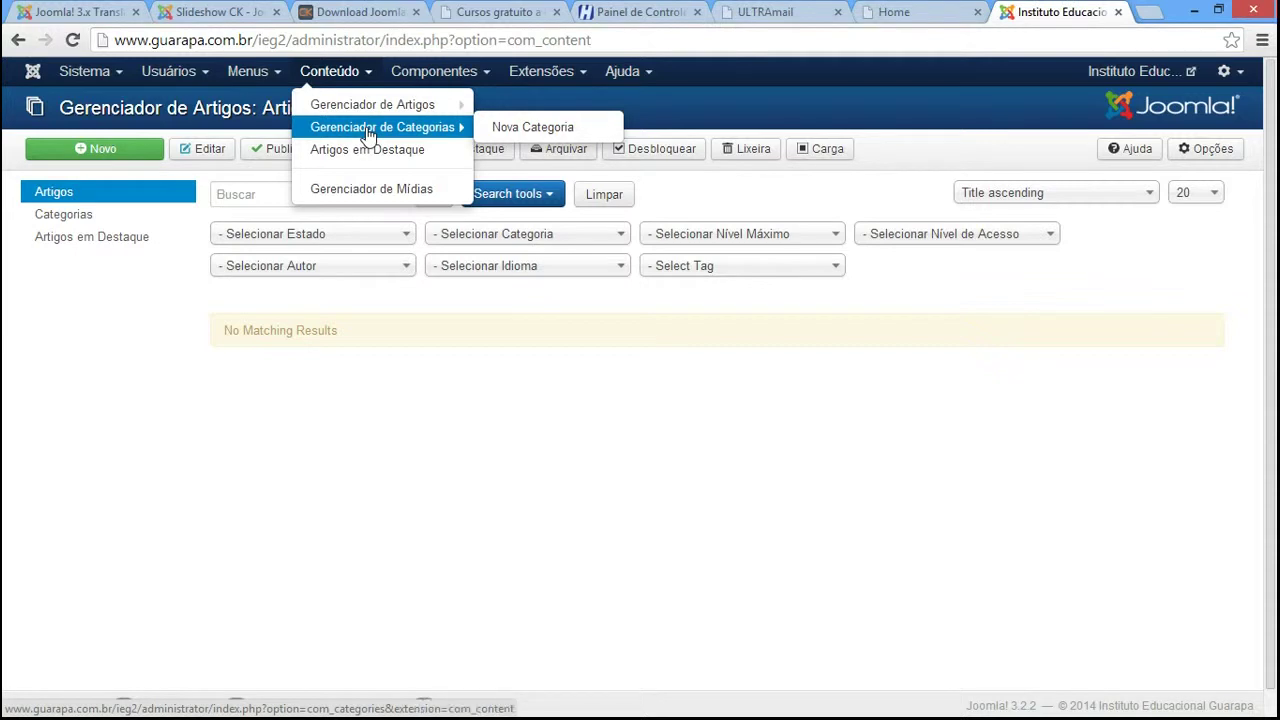
{"action": "mouse_move", "coordinate": [429, 113]}
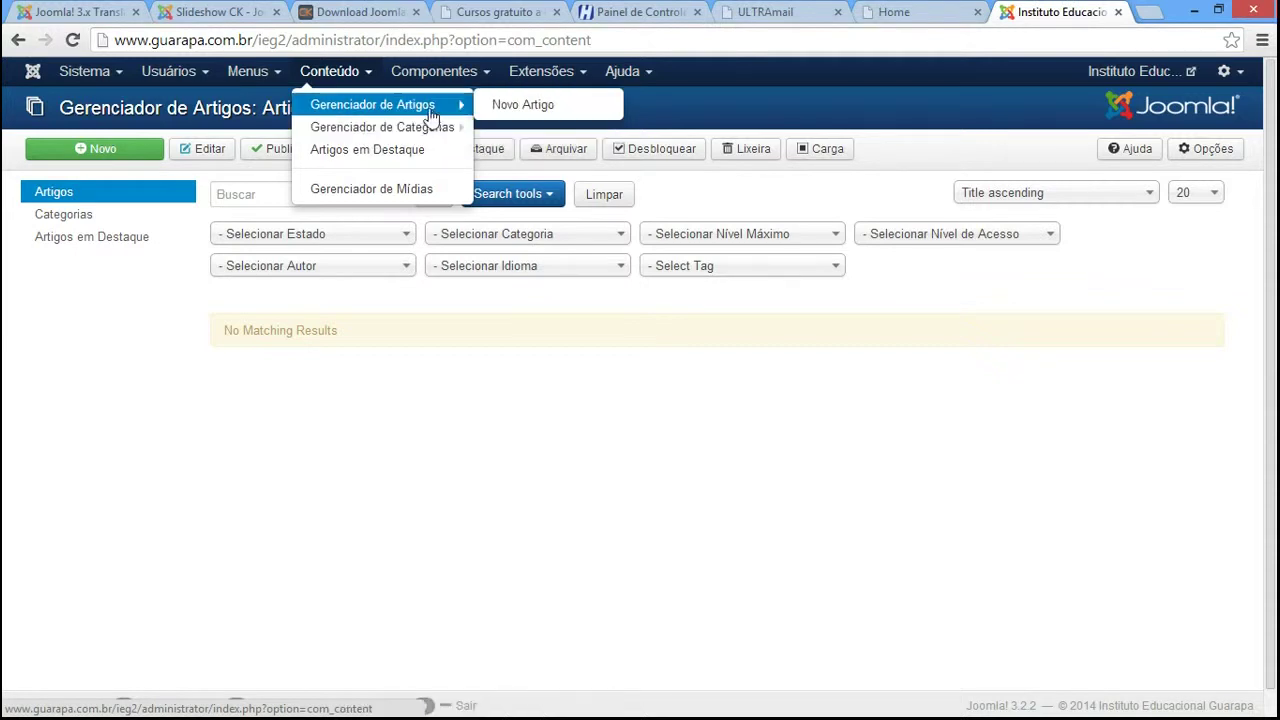
{"action": "mouse_move", "coordinate": [424, 137]}
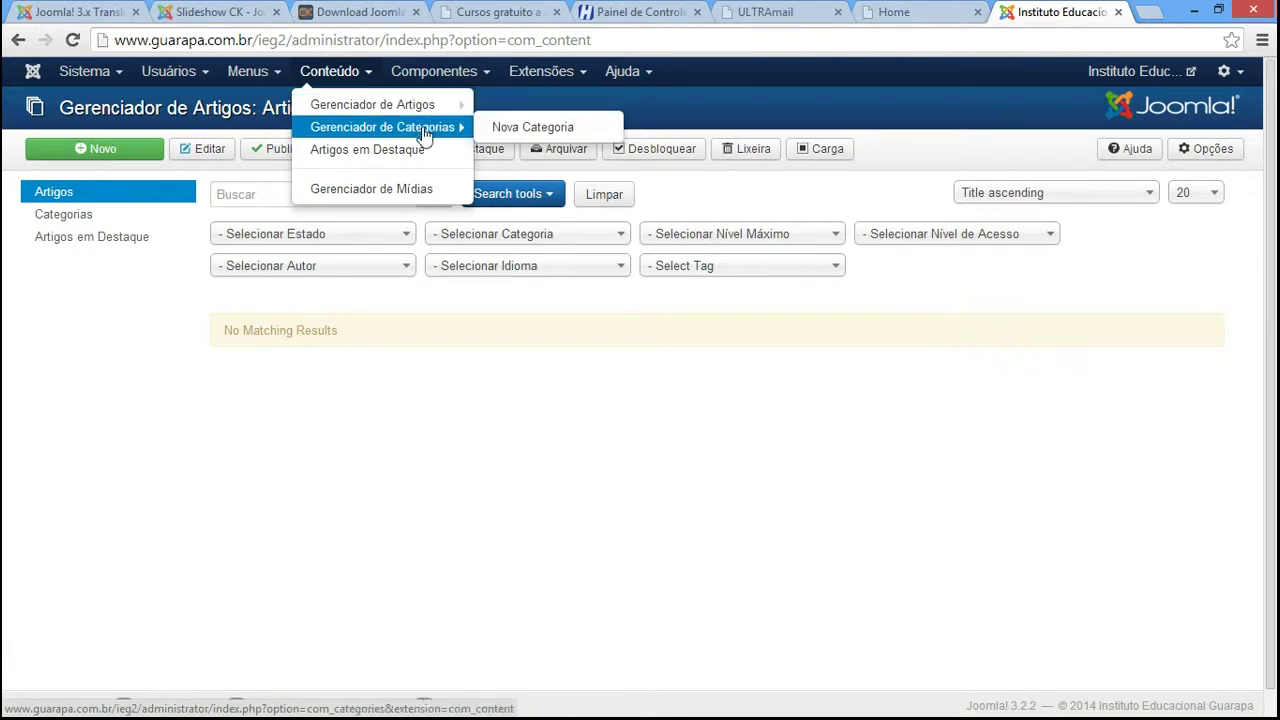
{"action": "mouse_move", "coordinate": [367, 110]}
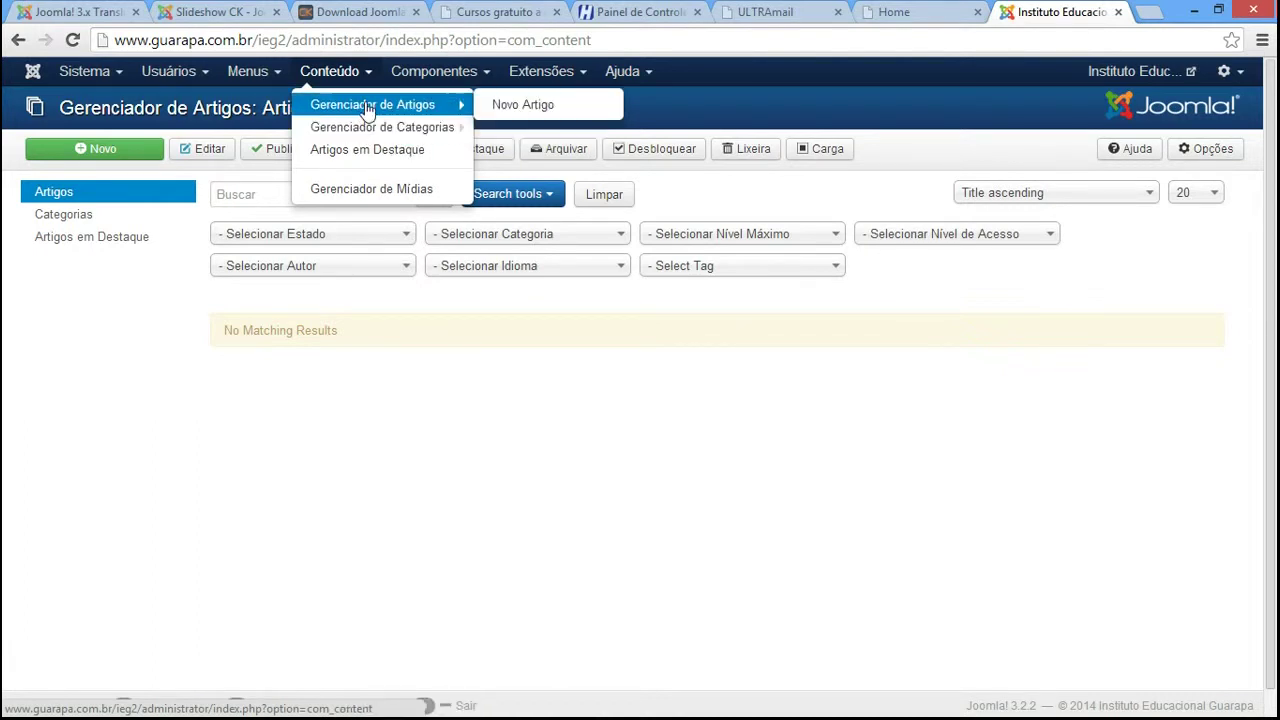
{"action": "left_click", "coordinate": [300, 330]}
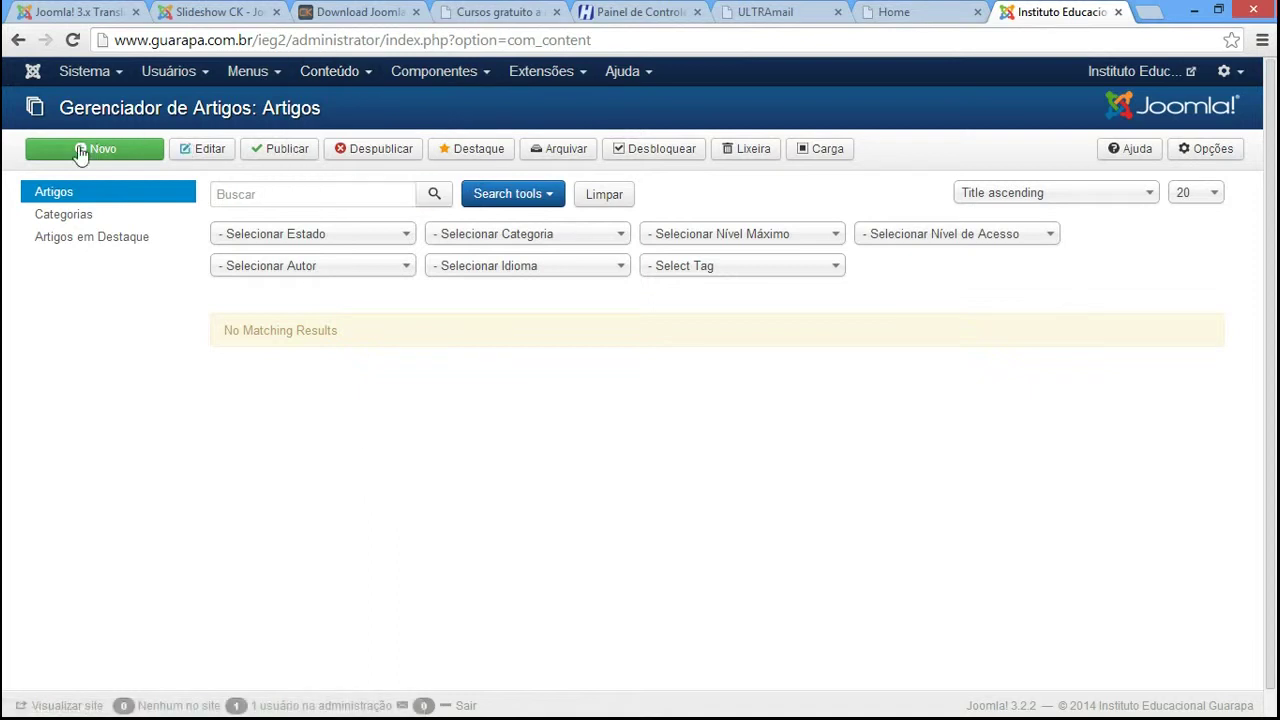
{"action": "left_click", "coordinate": [353, 80]}
{"action": "mouse_move", "coordinate": [362, 106]}
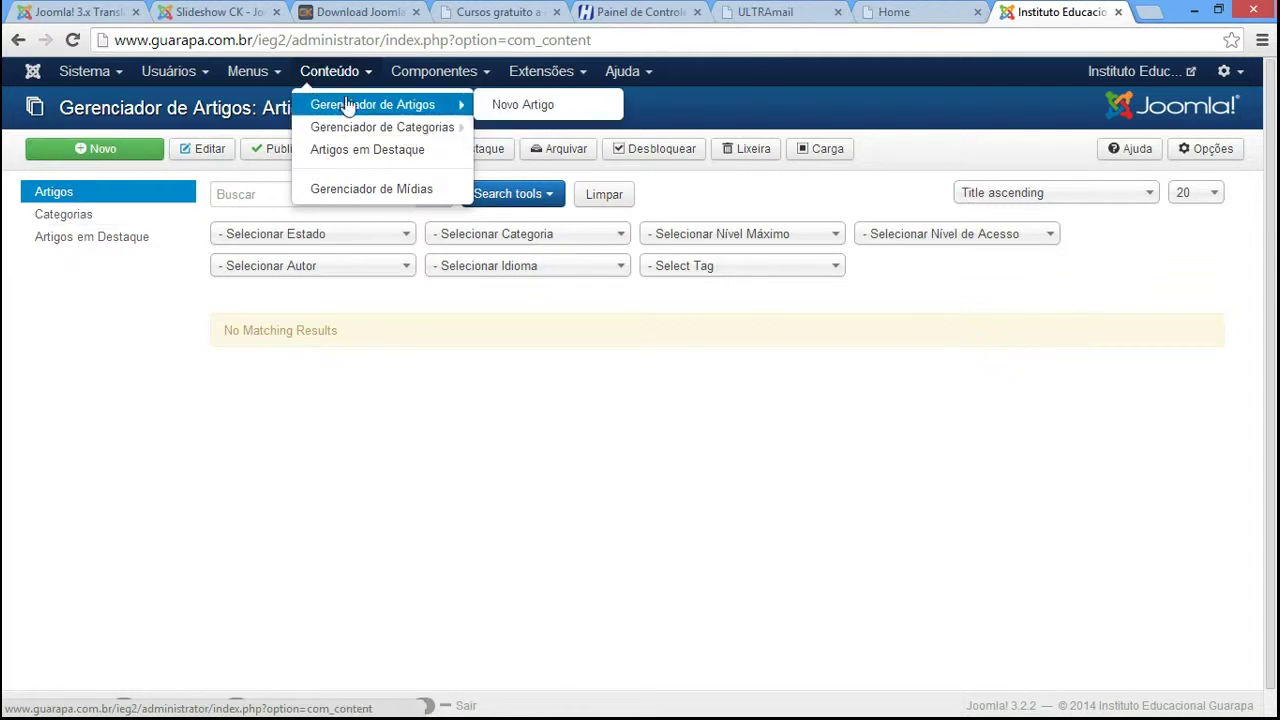
{"action": "mouse_move", "coordinate": [350, 128]}
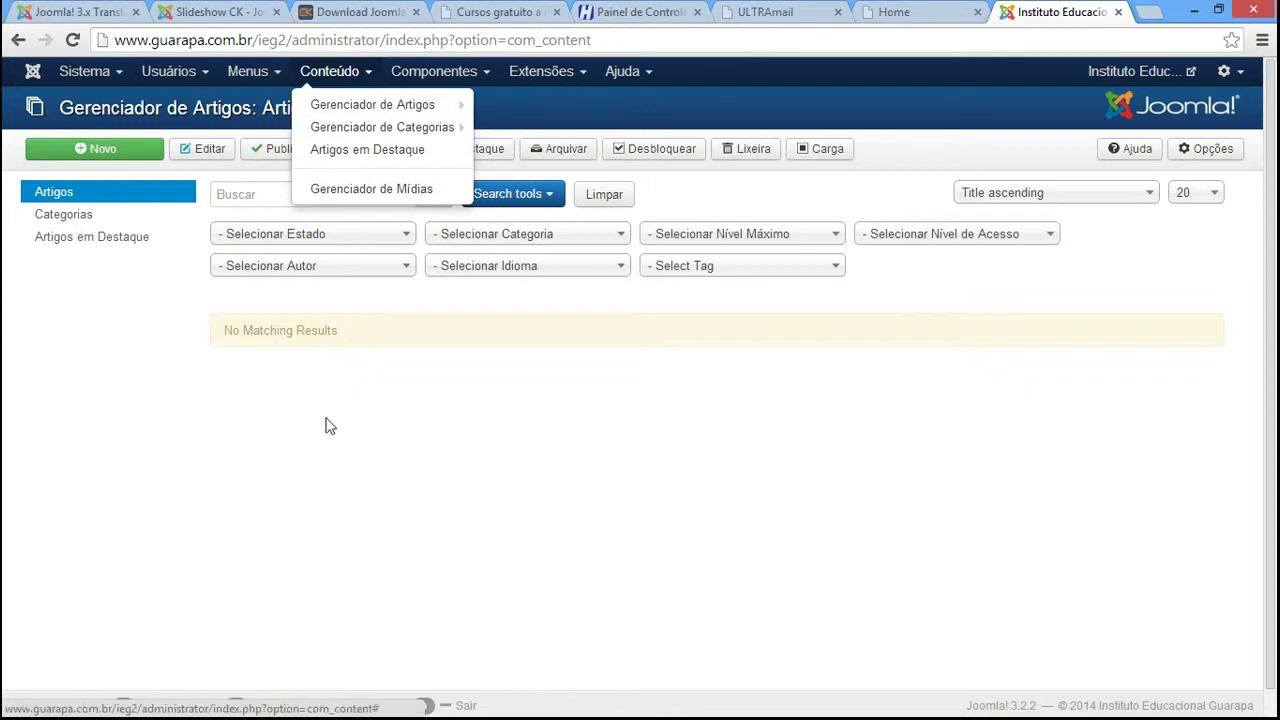
Rename the Uncategorised article category as Categoria Principal, then save and close it.
{"action": "left_click", "coordinate": [93, 216]}
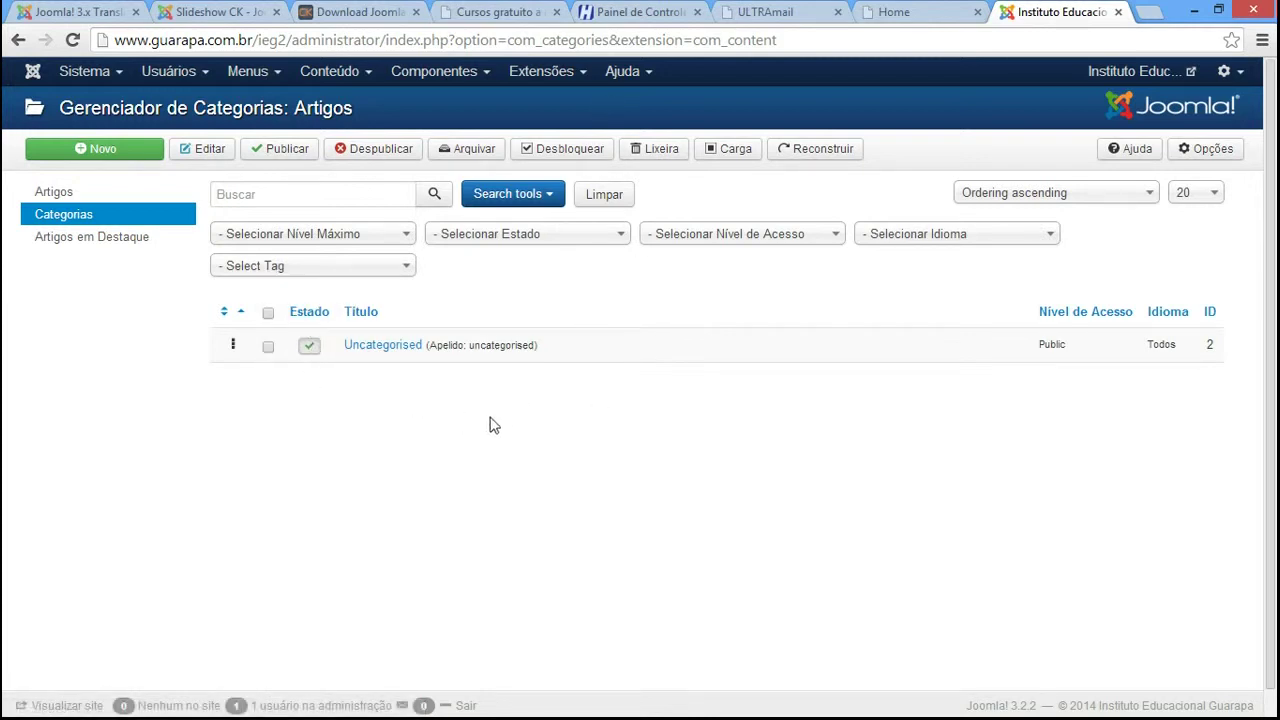
{"action": "left_click", "coordinate": [371, 350]}
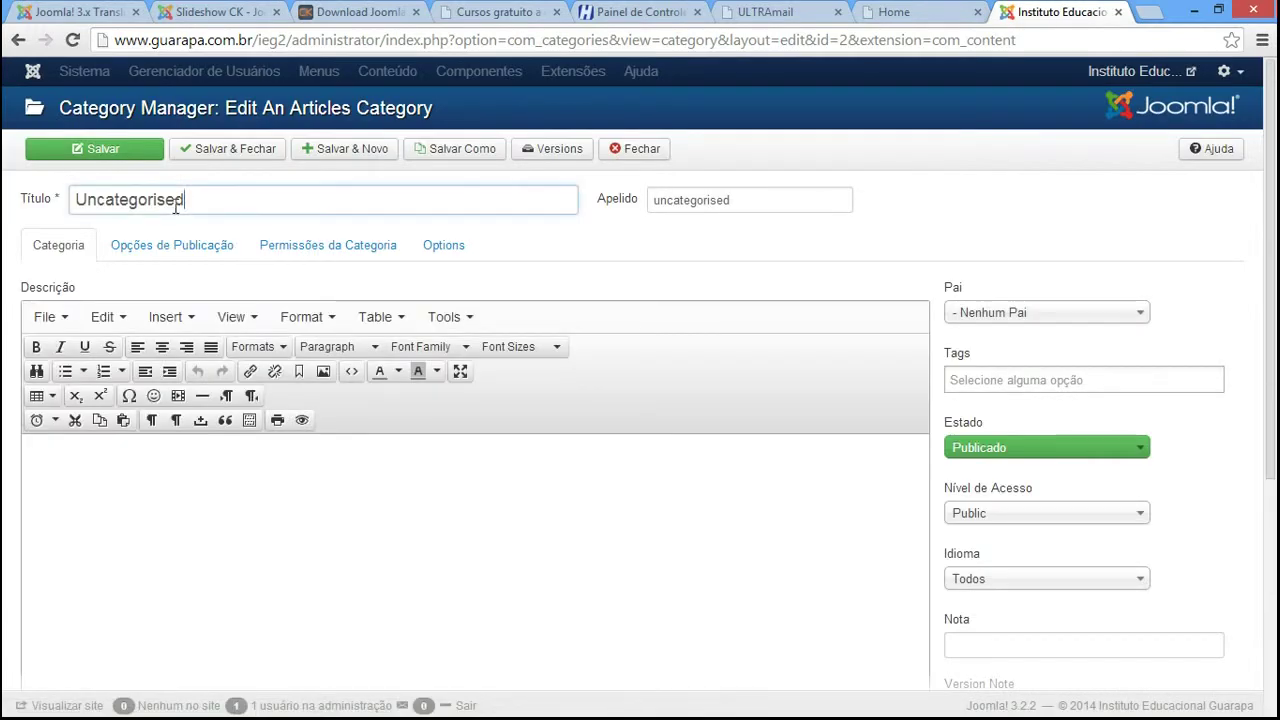
{"action": "double_click", "coordinate": [113, 200]}
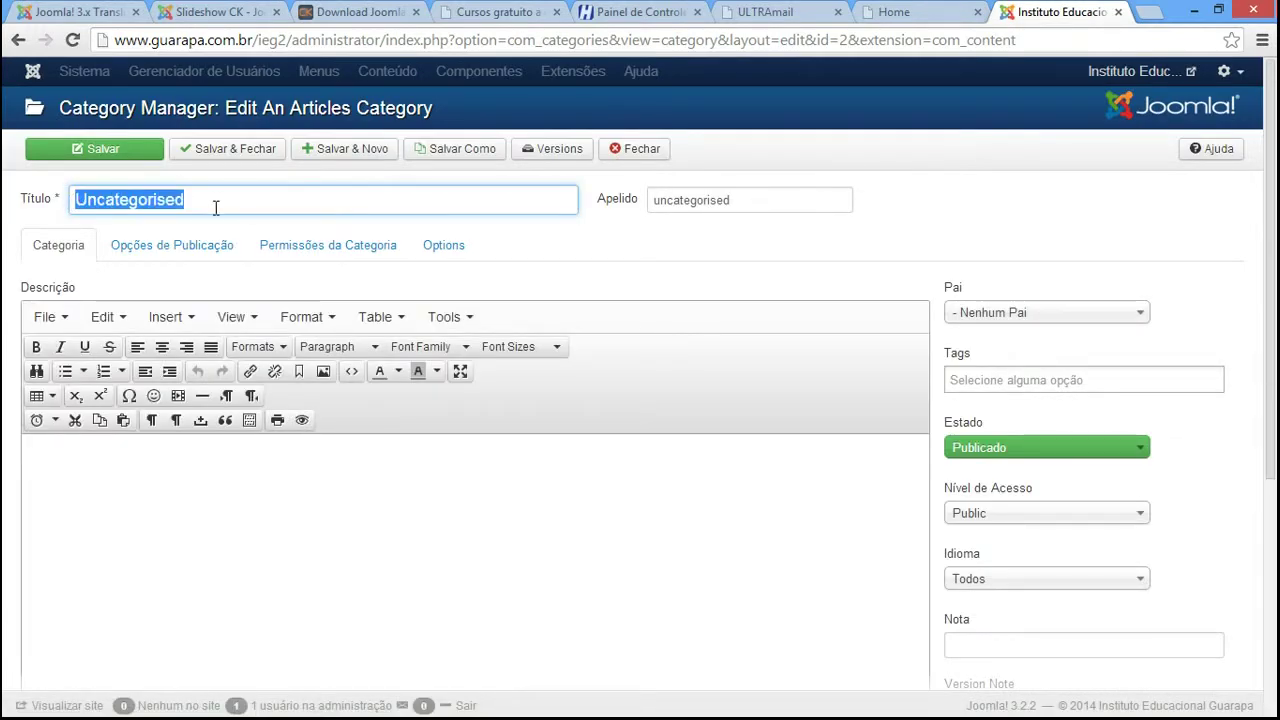
{"action": "type", "text": "Ca"}
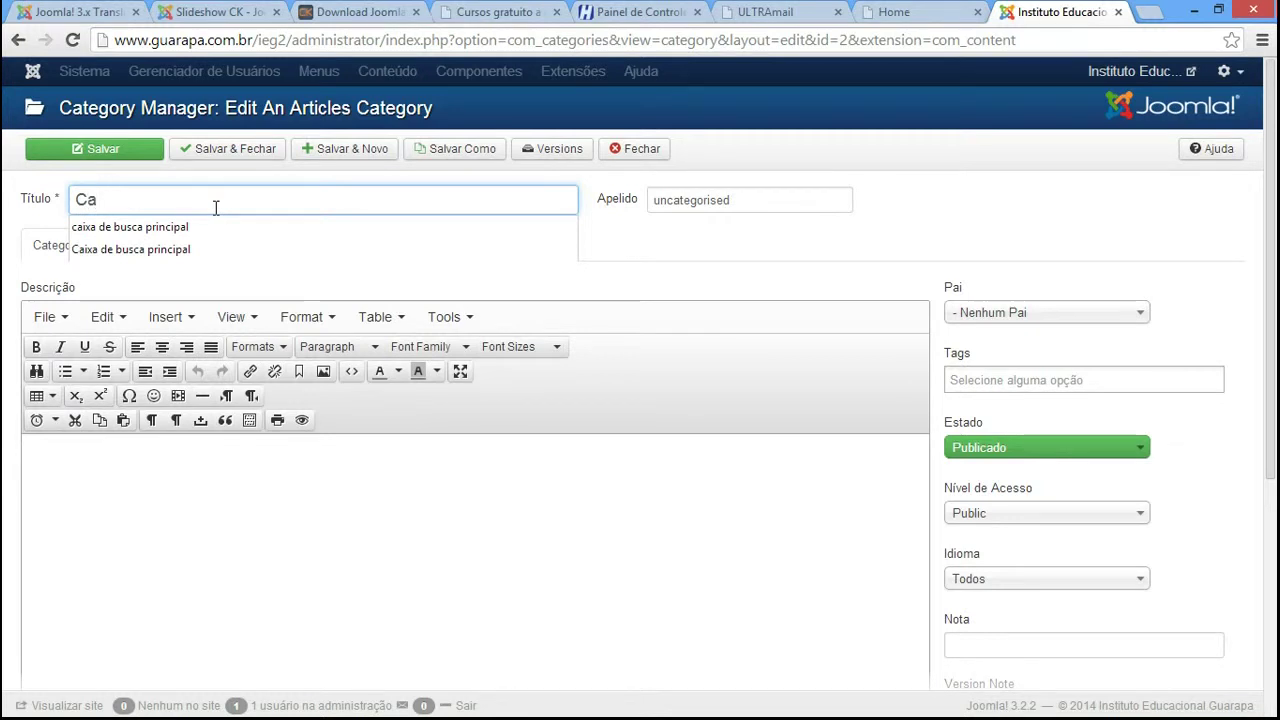
{"action": "type", "text": "tegoria Principal"}
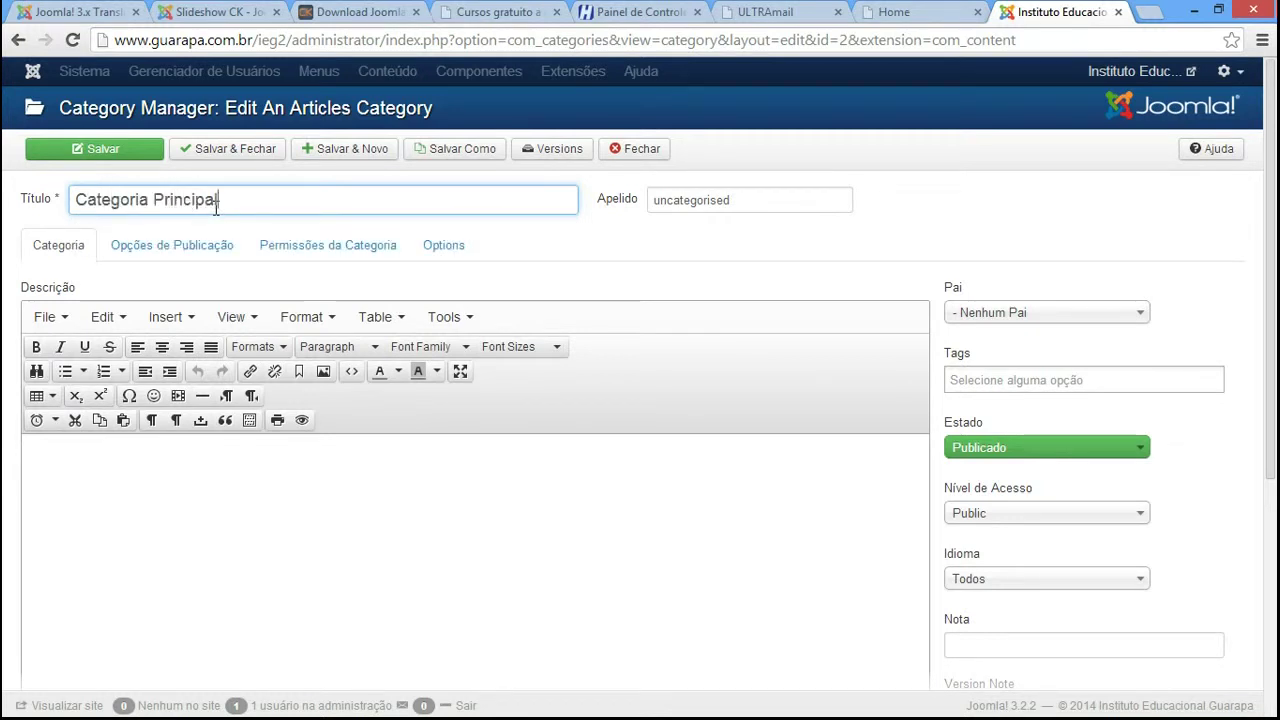
{"action": "left_click", "coordinate": [145, 488]}
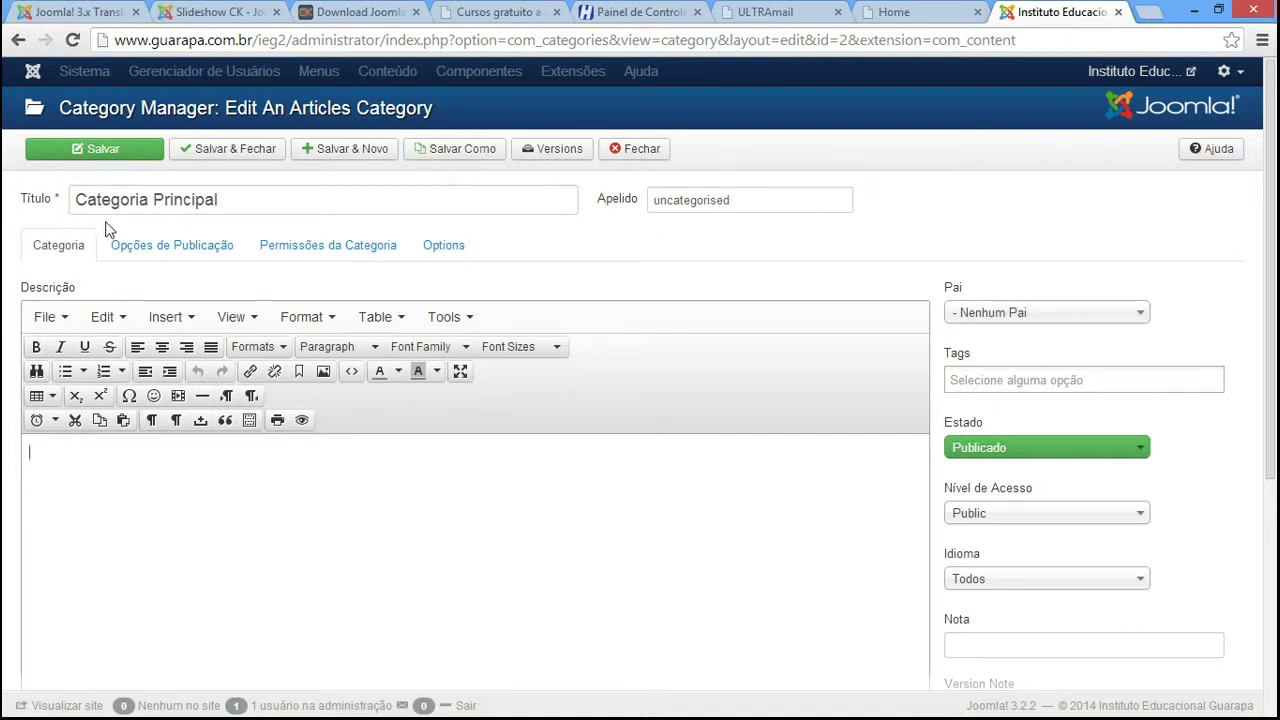
{"action": "left_click_drag", "start_coordinate": [269, 206], "coordinate": [40, 190]}
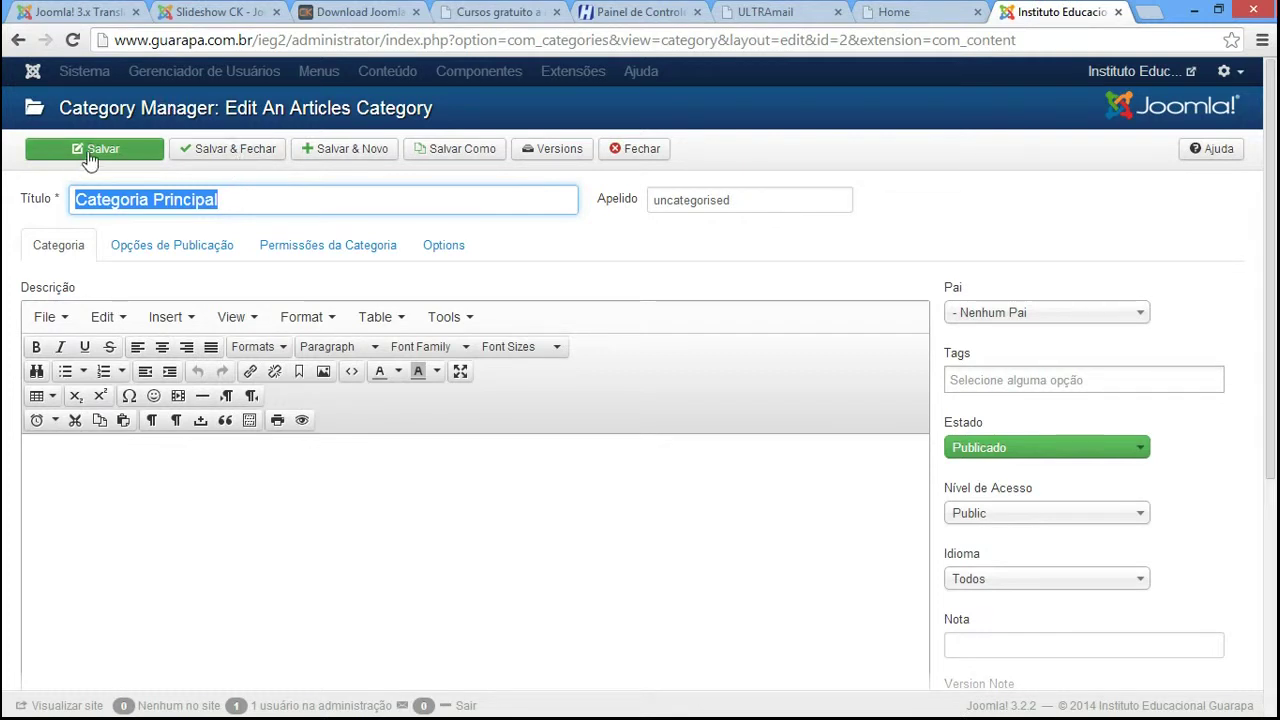
{"action": "left_click", "coordinate": [249, 158]}
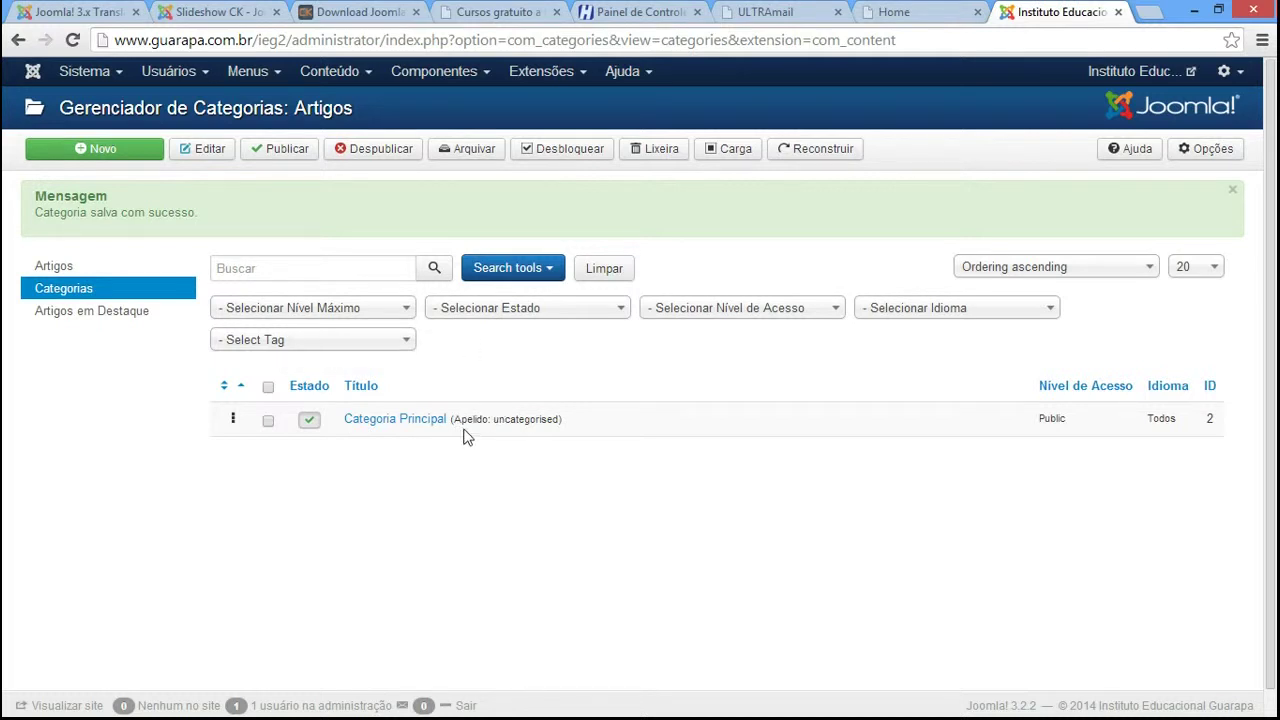
Reopen the Categoria Principal category for editing and clear its alias.
{"action": "left_click_drag", "start_coordinate": [492, 421], "coordinate": [561, 421]}
{"action": "left_click", "coordinate": [416, 430]}
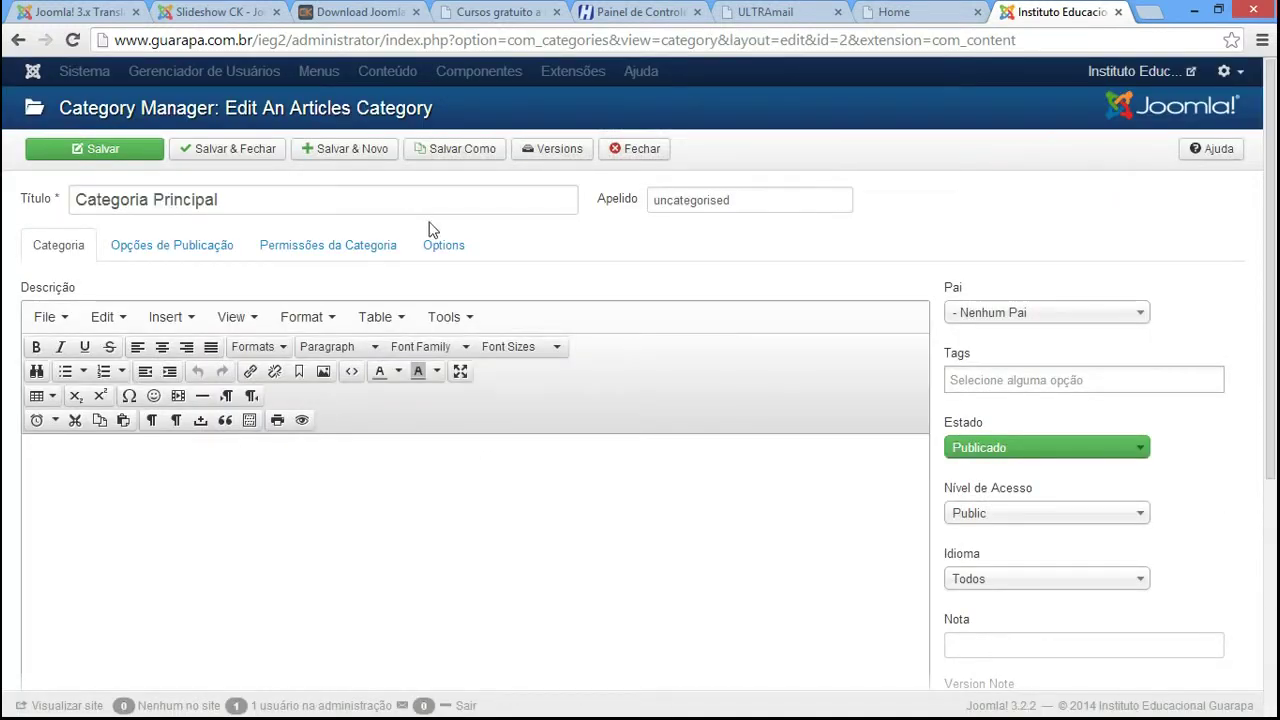
{"action": "left_click", "coordinate": [731, 200]}
{"action": "left_click", "coordinate": [751, 200]}
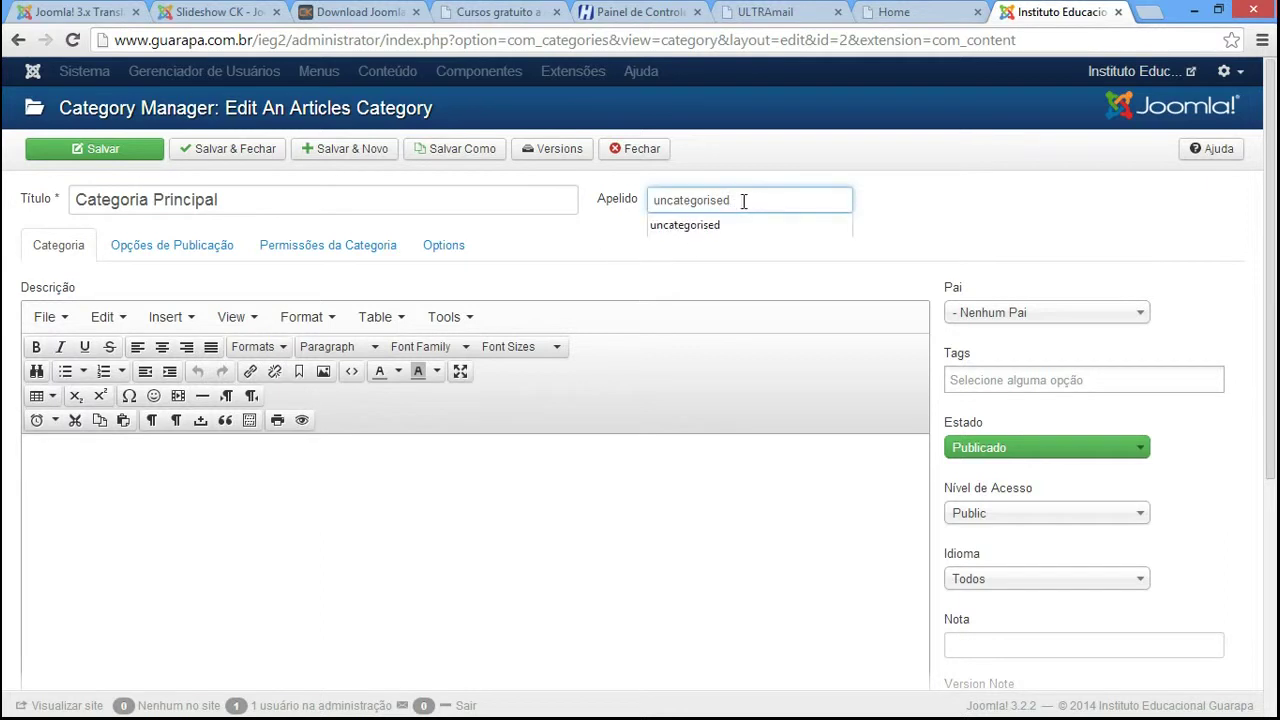
{"action": "double_click", "coordinate": [751, 200]}
{"action": "mouse_move", "coordinate": [610, 207]}
{"action": "key", "text": "BackSpace"}
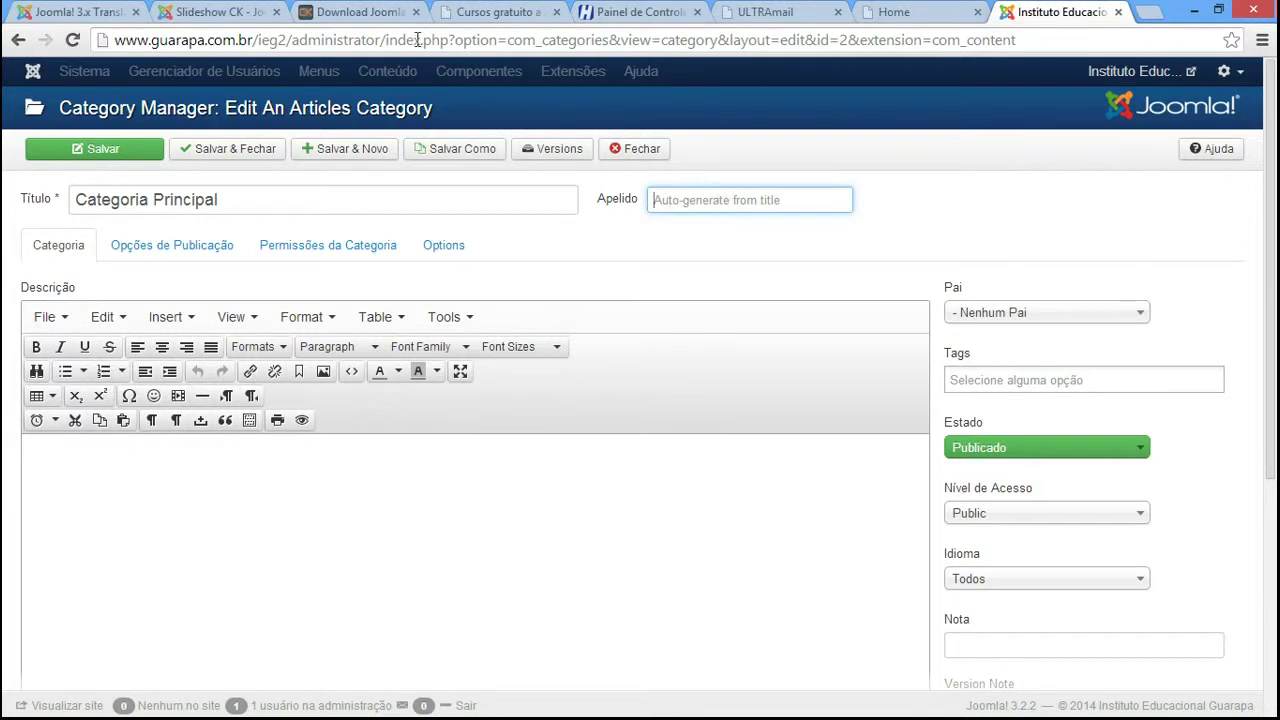
{"action": "left_click_drag", "start_coordinate": [386, 40], "coordinate": [298, 40]}
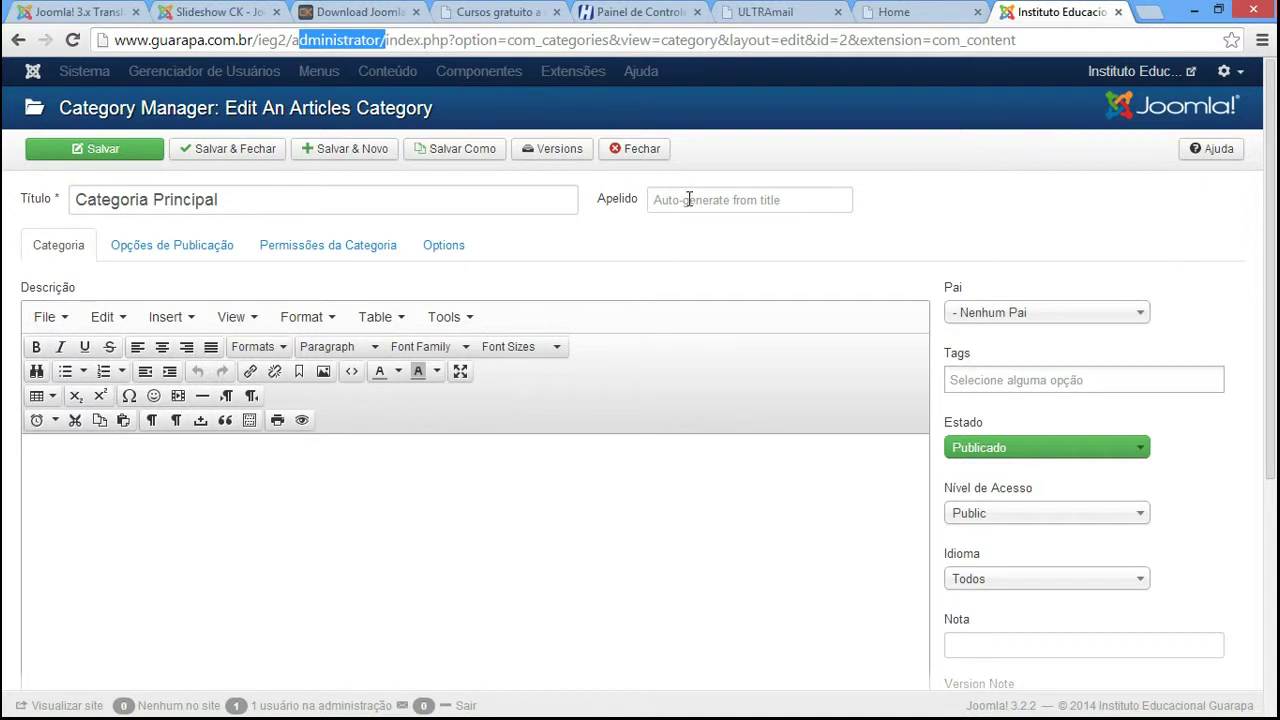
{"action": "left_click", "coordinate": [398, 40]}
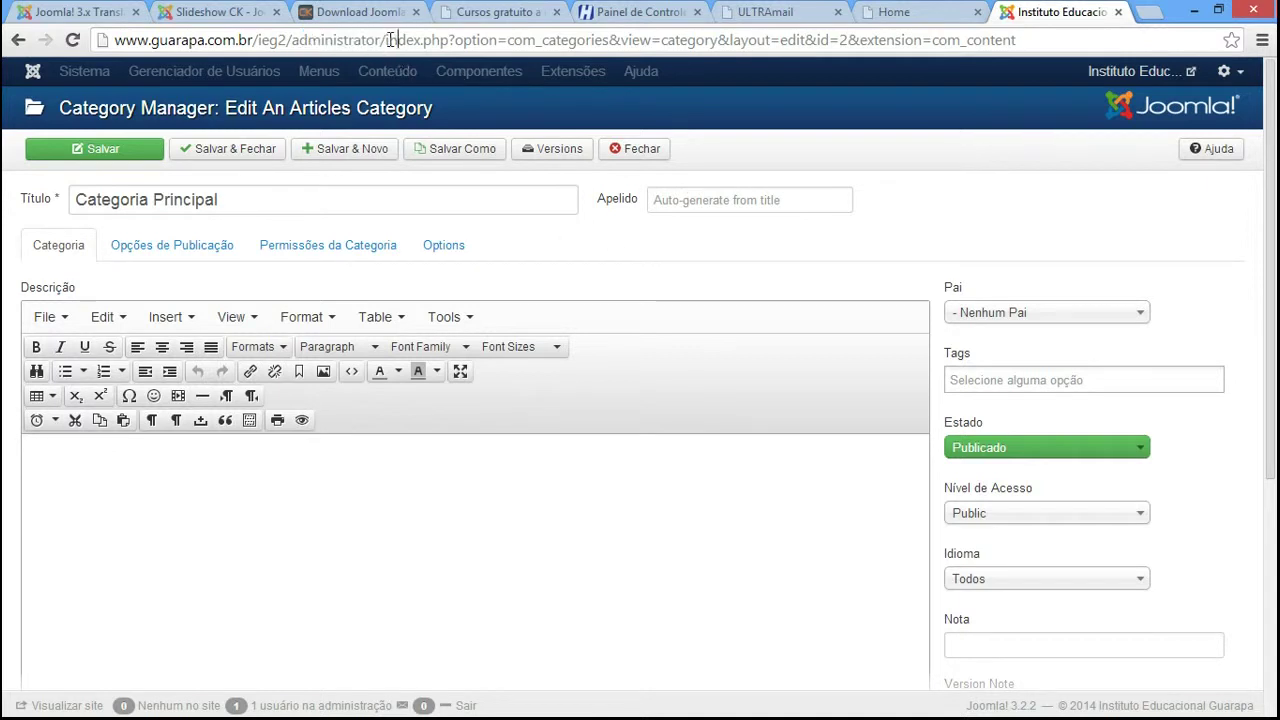
{"action": "left_click_drag", "start_coordinate": [386, 40], "coordinate": [422, 40]}
Copy the category title Categoria Principal into the empty alias field.
{"action": "left_click", "coordinate": [694, 200]}
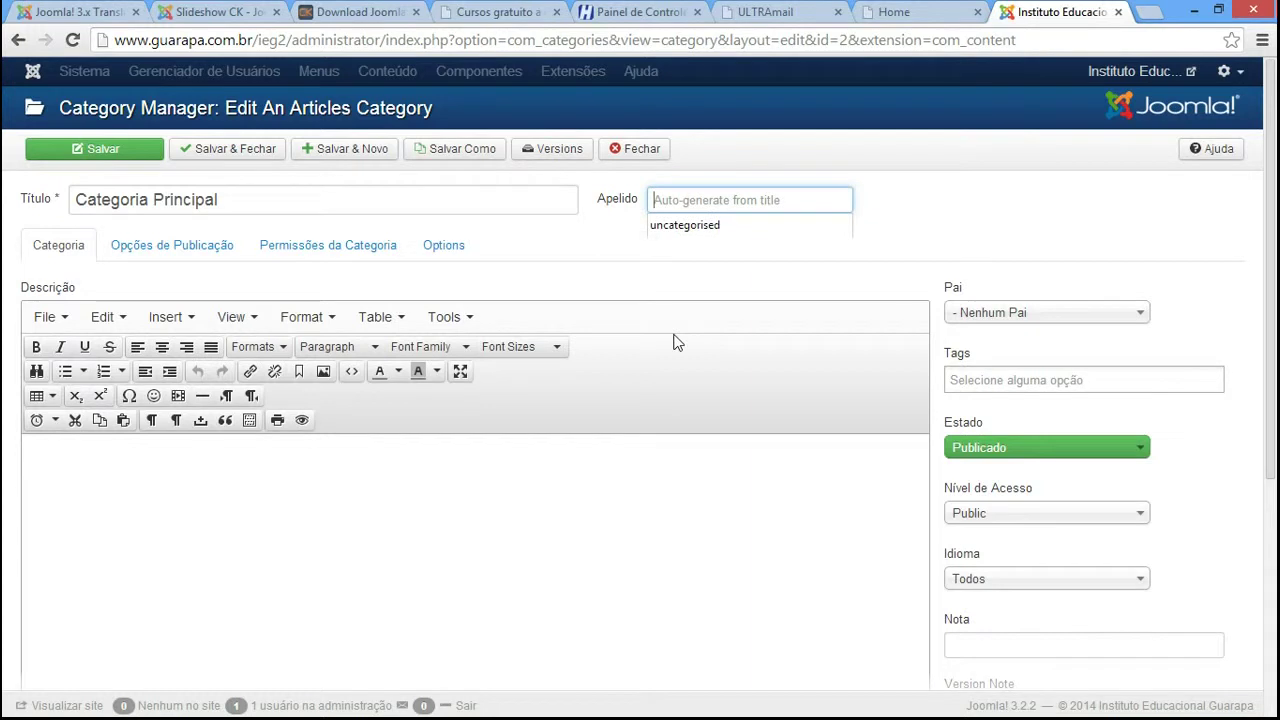
{"action": "left_click_drag", "start_coordinate": [248, 203], "coordinate": [80, 163]}
{"action": "key", "text": "ctrl+c"}
{"action": "left_click", "coordinate": [767, 205]}
{"action": "key", "text": "ctrl+v"}
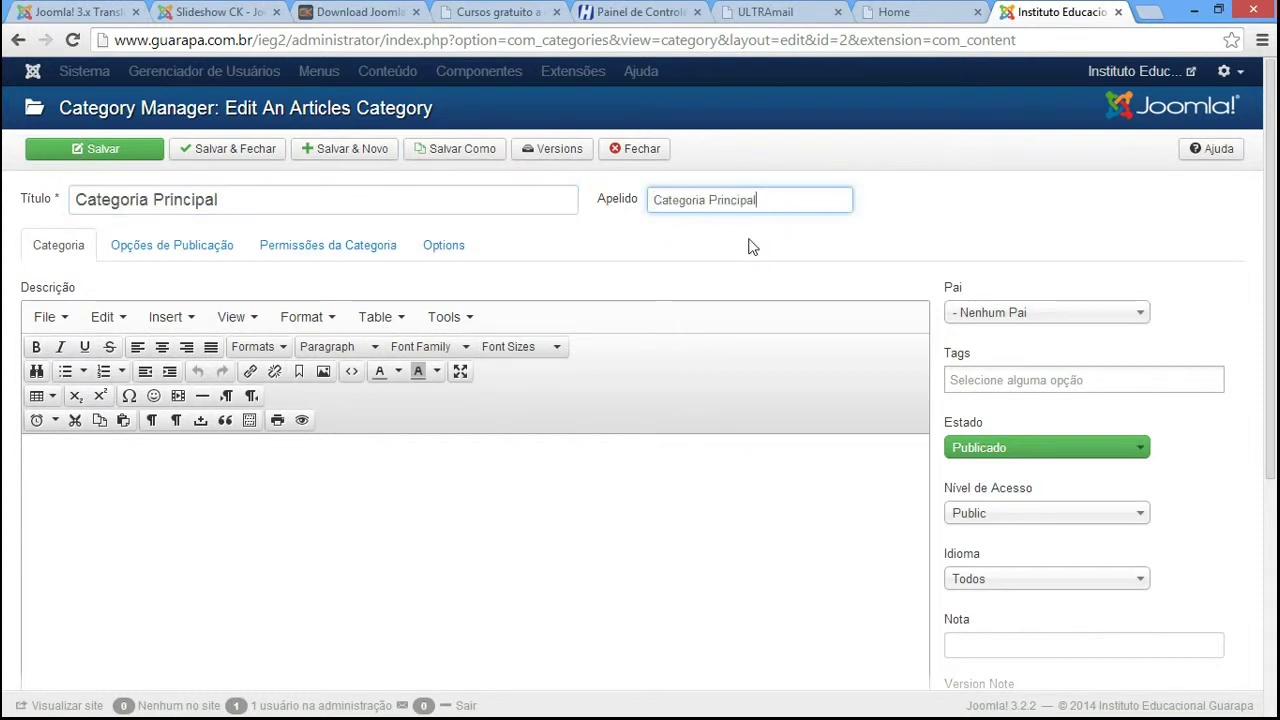
Rewrite the category alias in lowercase with a hyphen instead of the space, as categoria-principal.
{"action": "left_click", "coordinate": [710, 200]}
{"action": "key", "text": "BackSpace"}
{"action": "type", "text": "-"}
{"action": "left_click", "coordinate": [659, 198]}
{"action": "key", "text": "shift+Right"}
{"action": "type", "text": "c"}
{"action": "key", "text": "Right"}
{"action": "key", "text": "Right"}
{"action": "key", "text": "Right"}
{"action": "key", "text": "Right"}
{"action": "key", "text": "Right"}
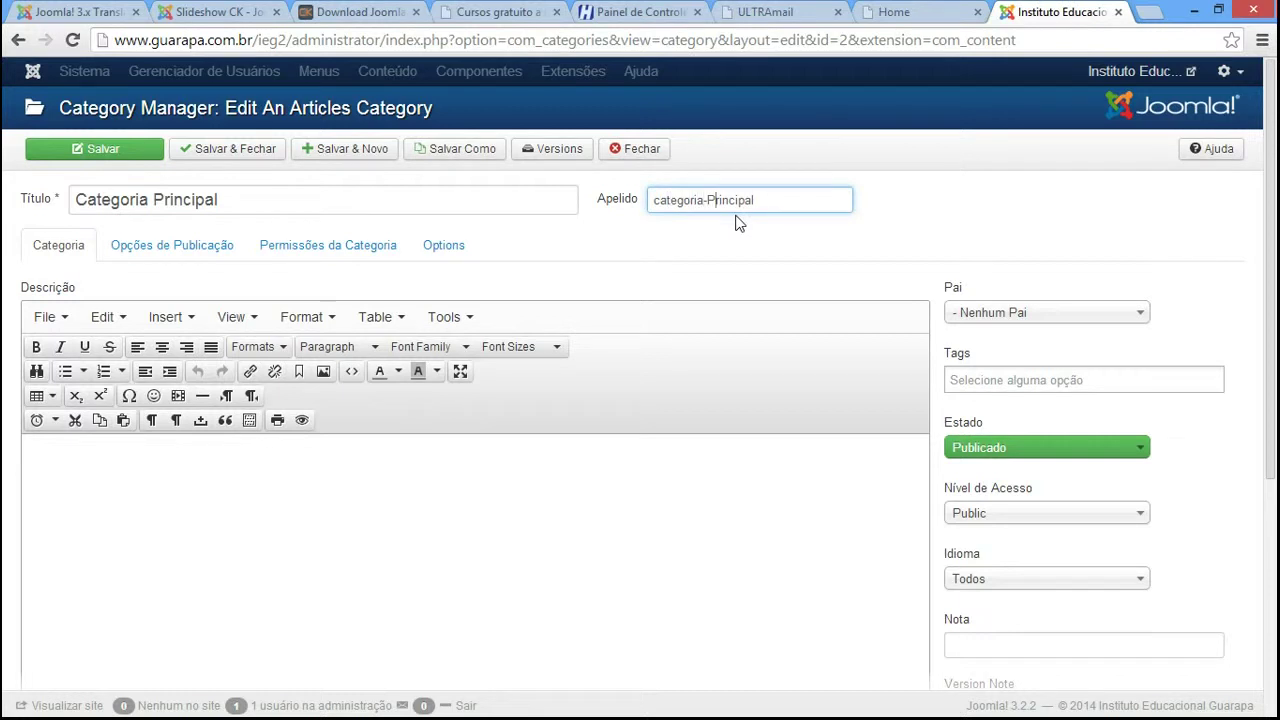
{"action": "key", "text": "shift+Left"}
{"action": "type", "text": "p"}
{"action": "key", "text": "End"}
{"action": "key", "text": "shift+Left"}
{"action": "key", "text": "shift+Left"}
{"action": "key", "text": "shift+Left"}
{"action": "key", "text": "shift+Home"}
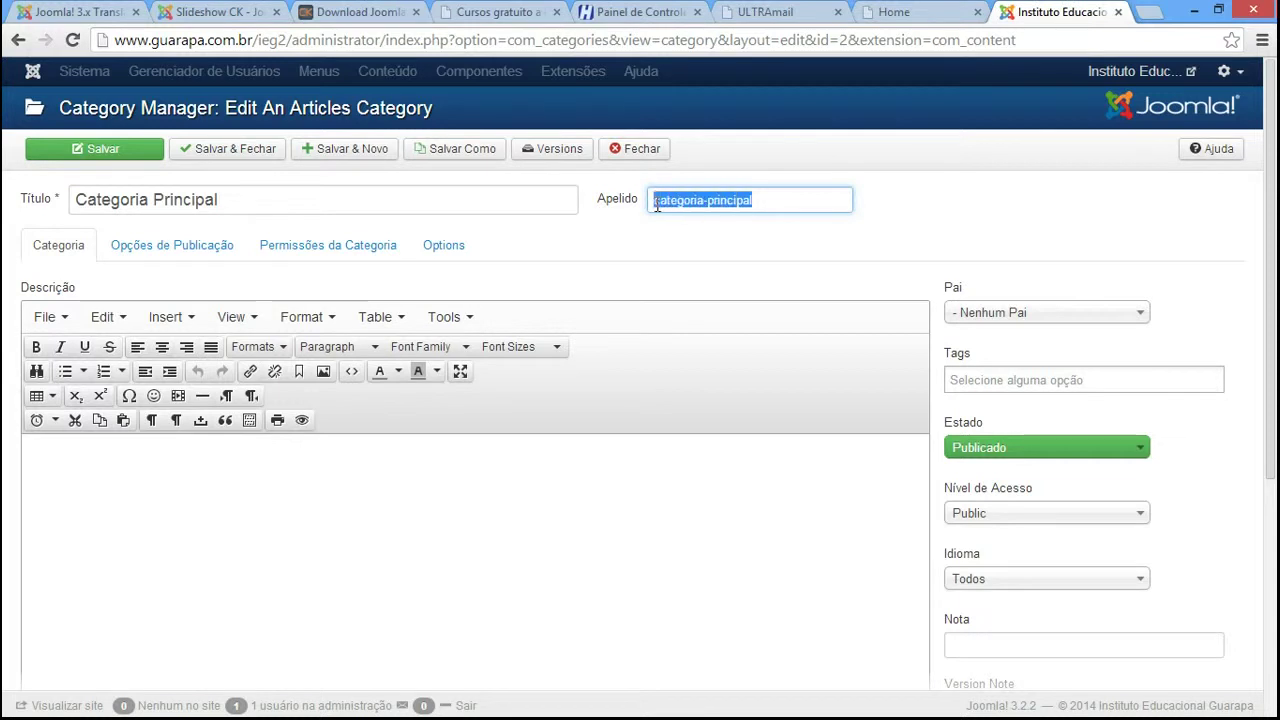
Save and close the Categoria Principal category, keeping categoria-principal as its alias.
{"action": "left_click", "coordinate": [799, 200]}
{"action": "left_click_drag", "start_coordinate": [774, 200], "coordinate": [657, 203]}
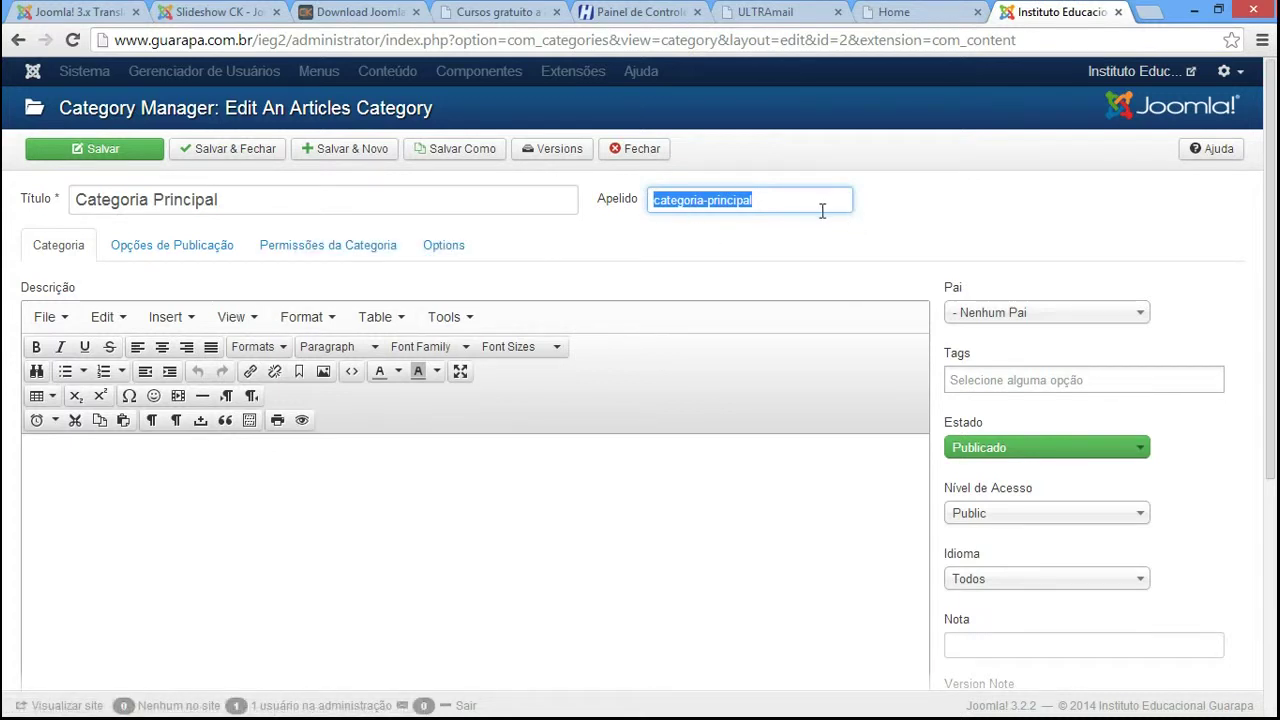
{"action": "type", "text": "ç"}
{"action": "key", "text": "ctrl+z"}
{"action": "key", "text": "End"}
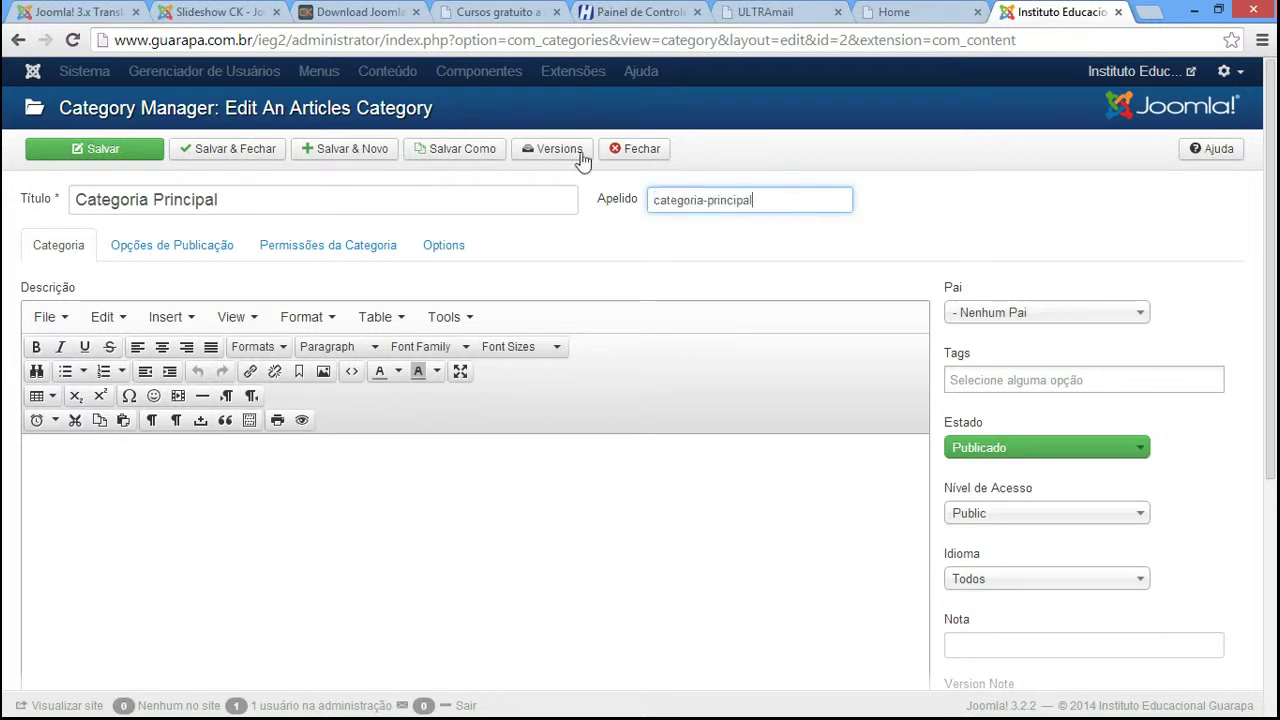
{"action": "left_click", "coordinate": [223, 160]}
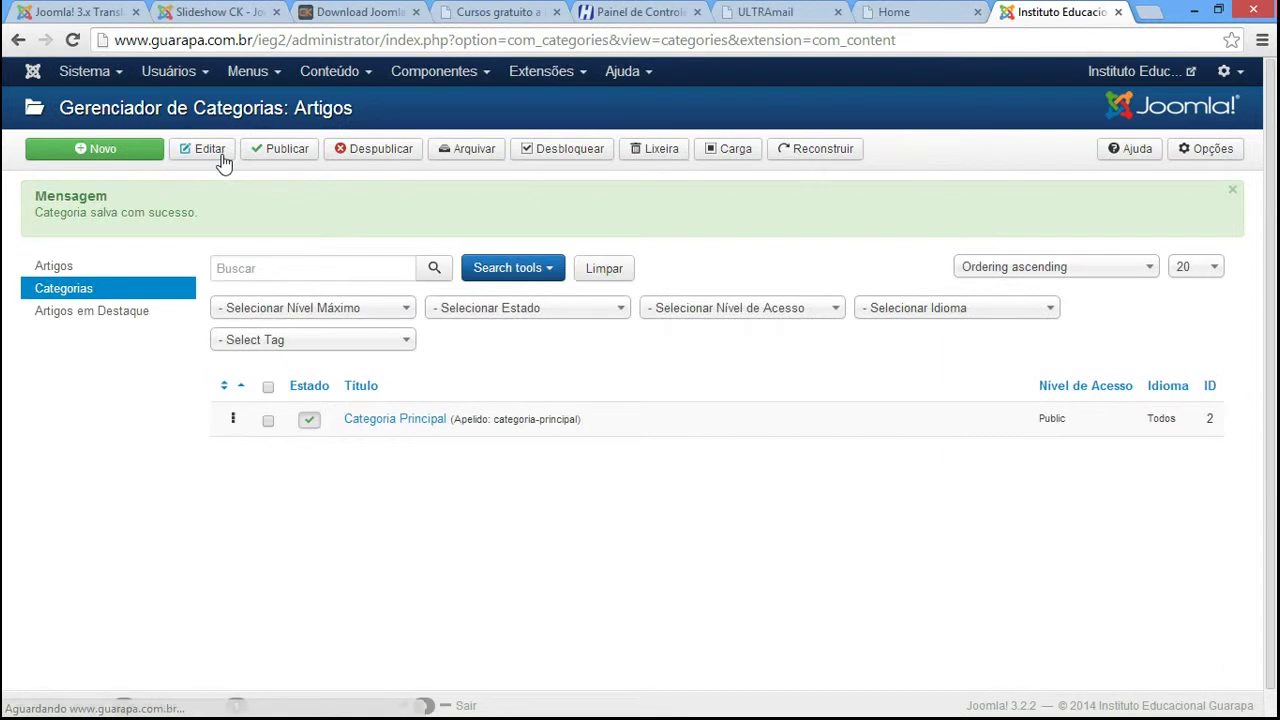
Go to the site's article list and start a new article.
{"action": "left_click", "coordinate": [109, 266]}
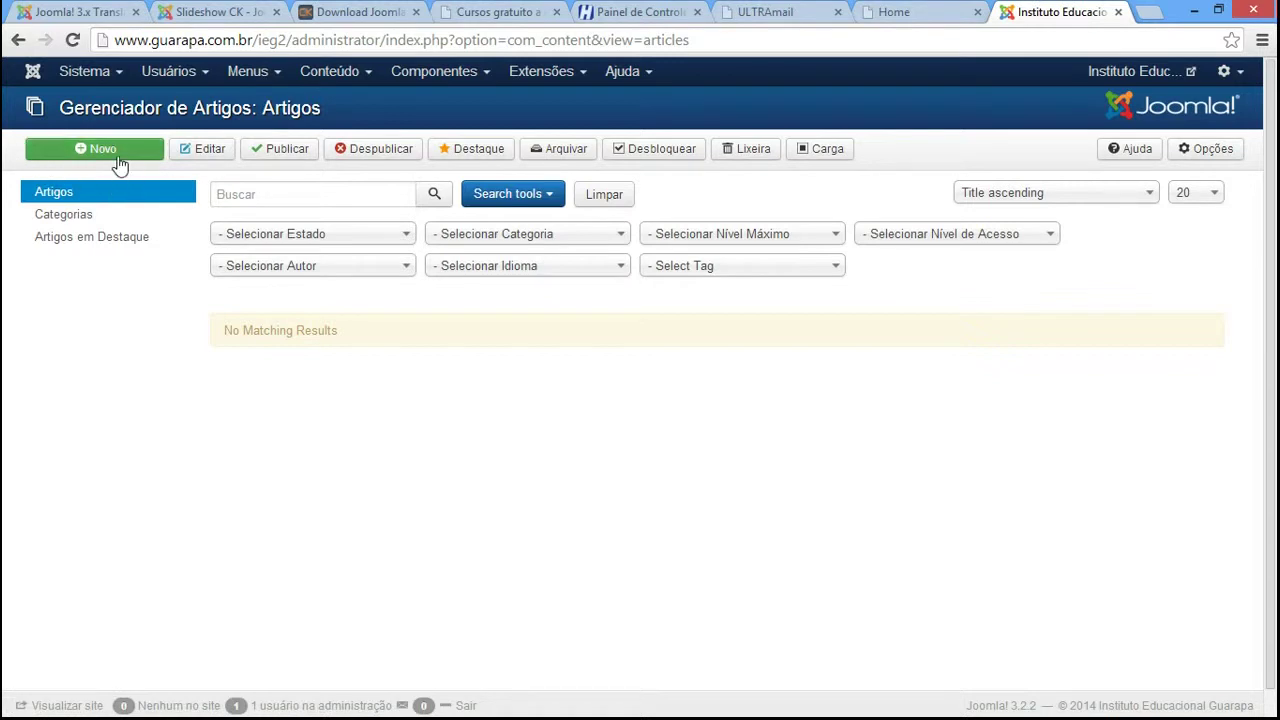
{"action": "left_click", "coordinate": [344, 80]}
{"action": "mouse_move", "coordinate": [360, 105]}
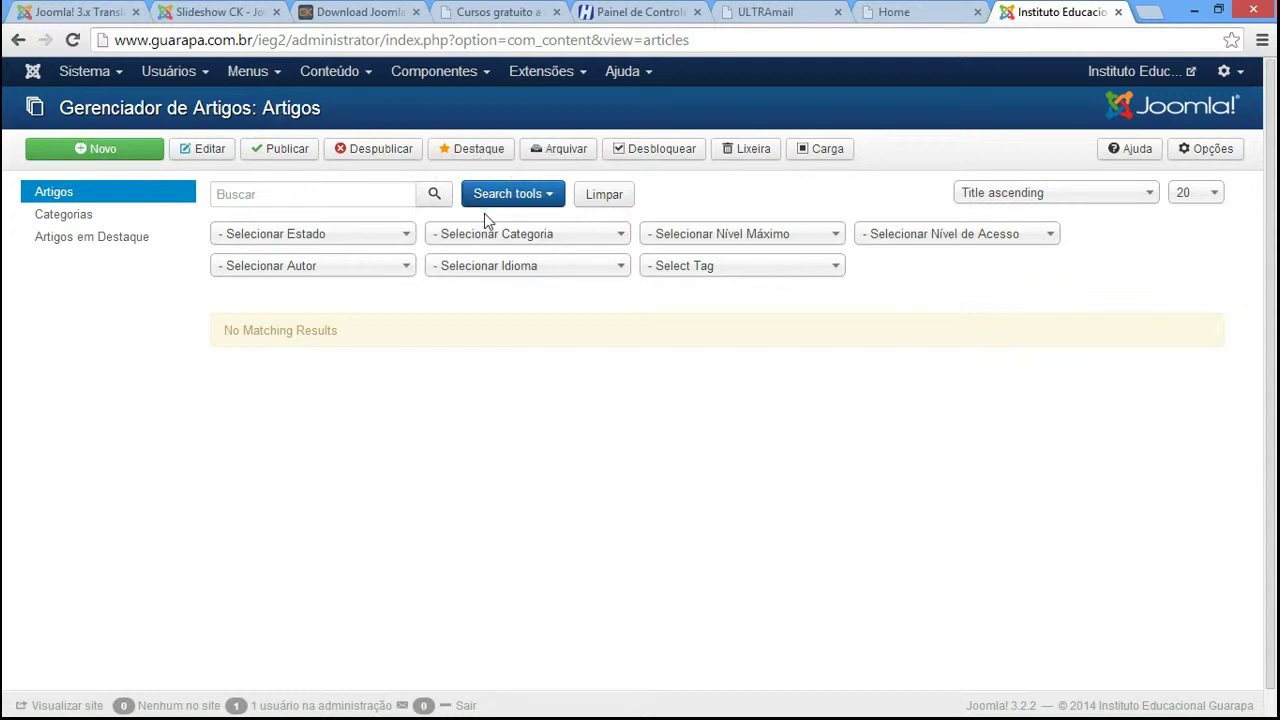
{"action": "left_click", "coordinate": [345, 70]}
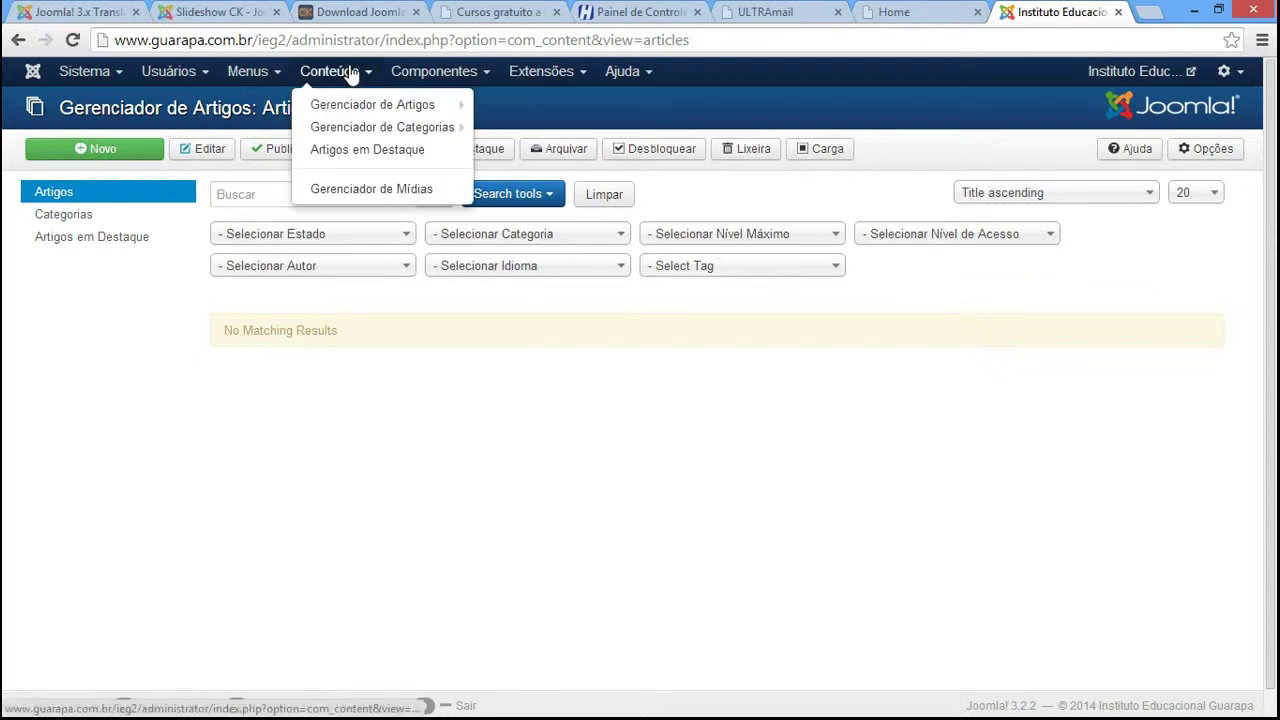
{"action": "left_click", "coordinate": [380, 425]}
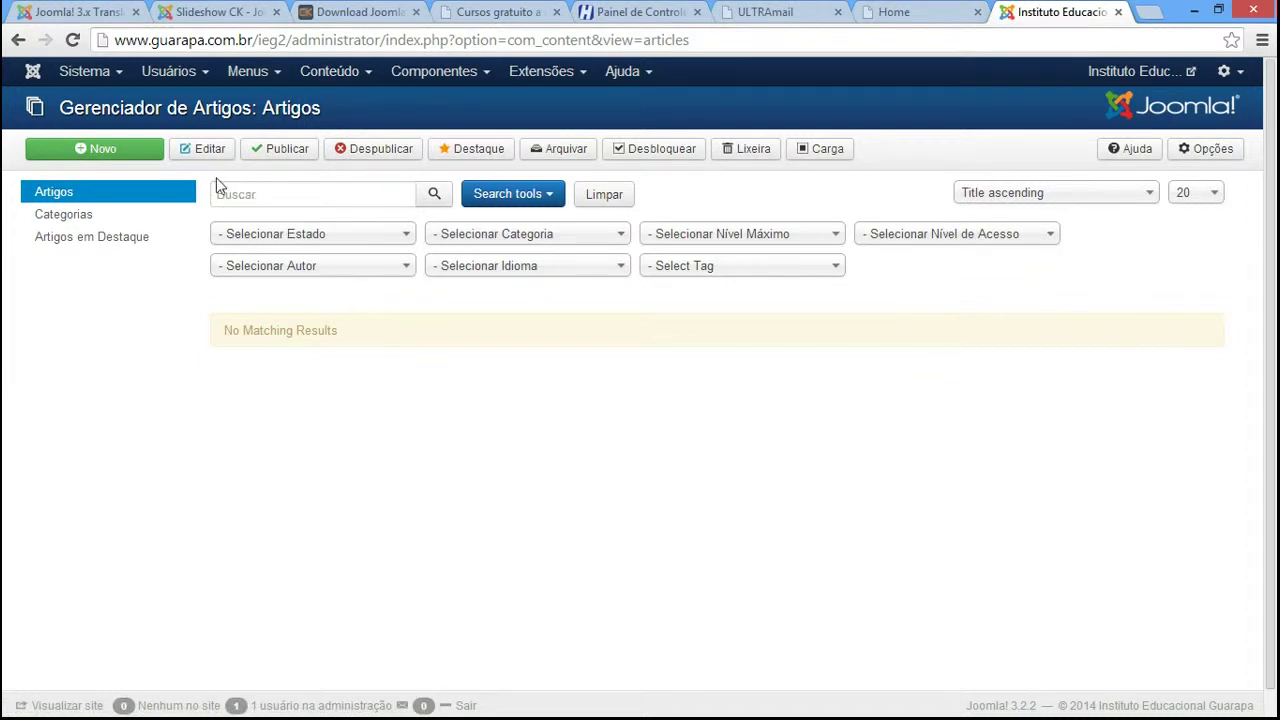
{"action": "left_click", "coordinate": [105, 155]}
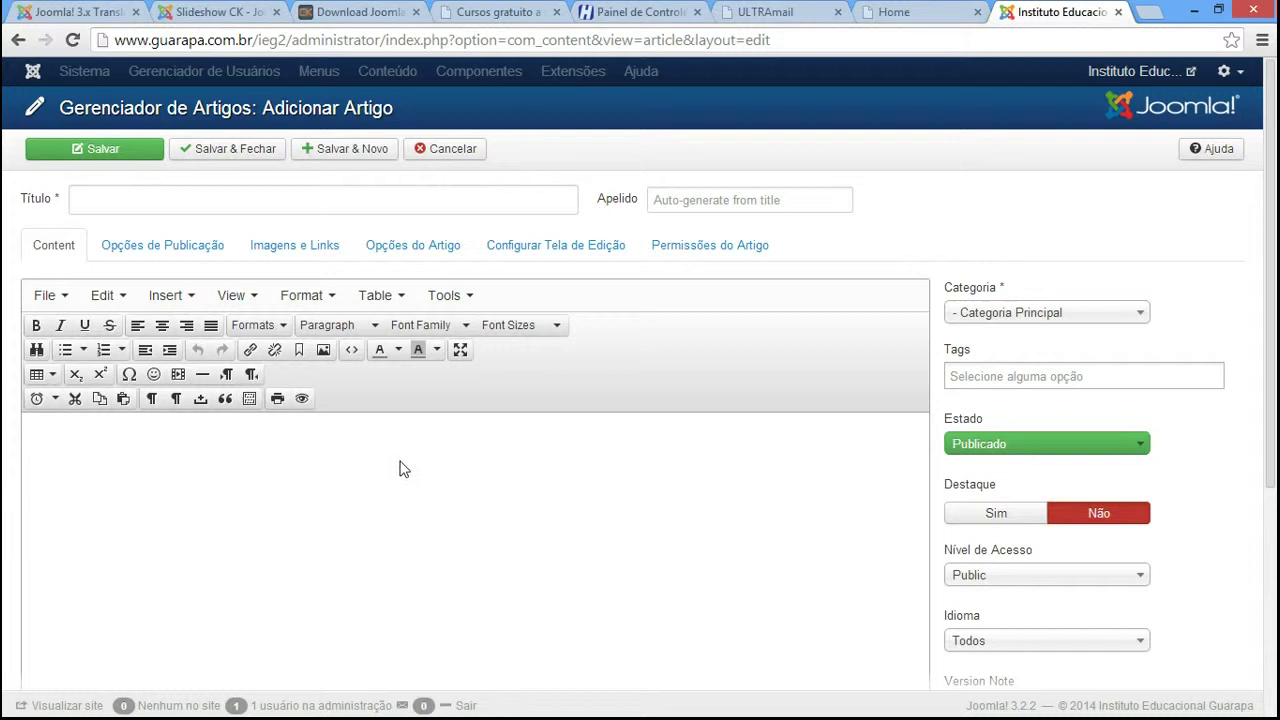
Enter Matricule-se as the title of the new article.
{"action": "left_click", "coordinate": [196, 466]}
{"action": "left_click", "coordinate": [122, 197]}
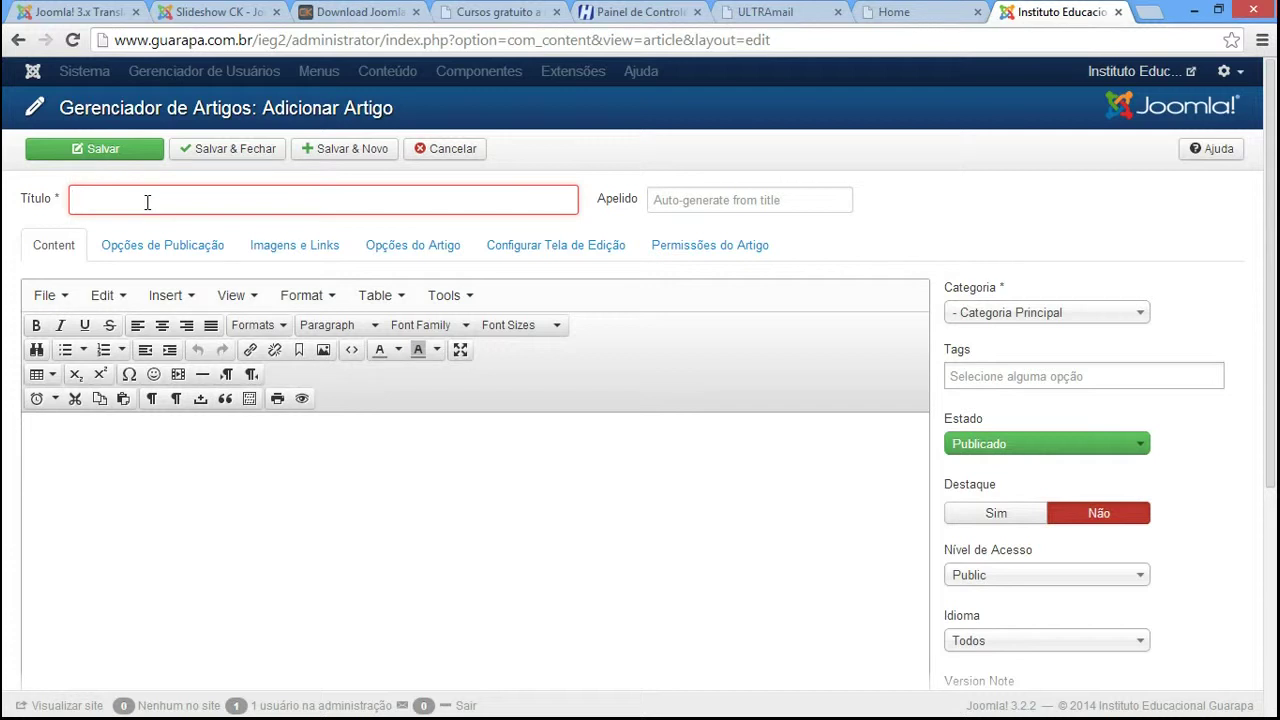
{"action": "type", "text": "M"}
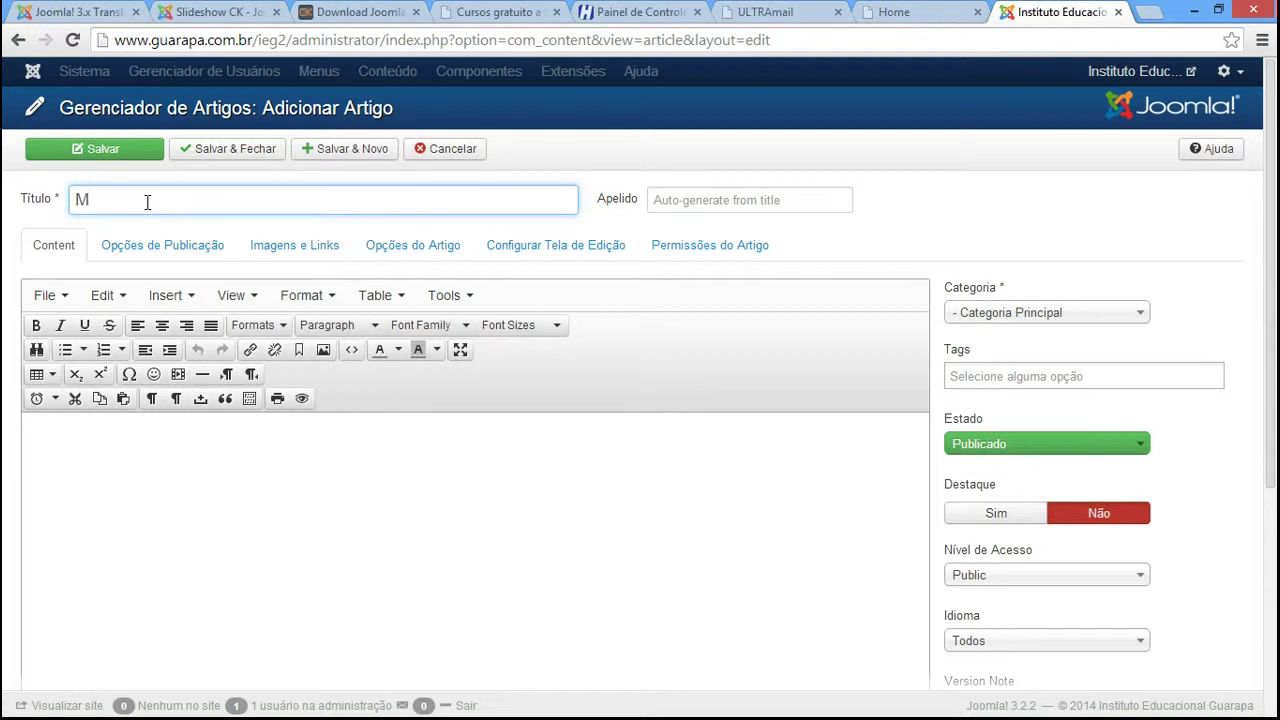
{"action": "type", "text": "atriculese"}
{"action": "left_click", "coordinate": [147, 202]}
{"action": "type", "text": "-"}
{"action": "left_click_drag", "start_coordinate": [170, 199], "coordinate": [5, 199]}
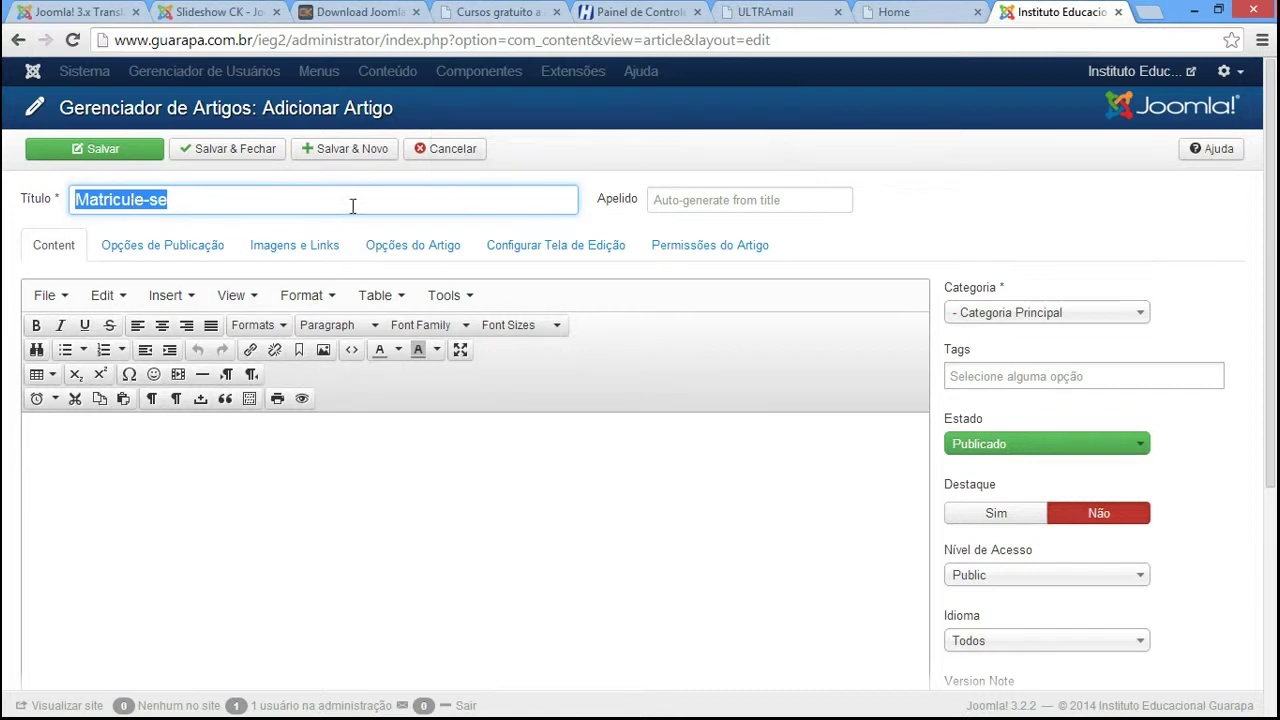
{"action": "left_click", "coordinate": [735, 200]}
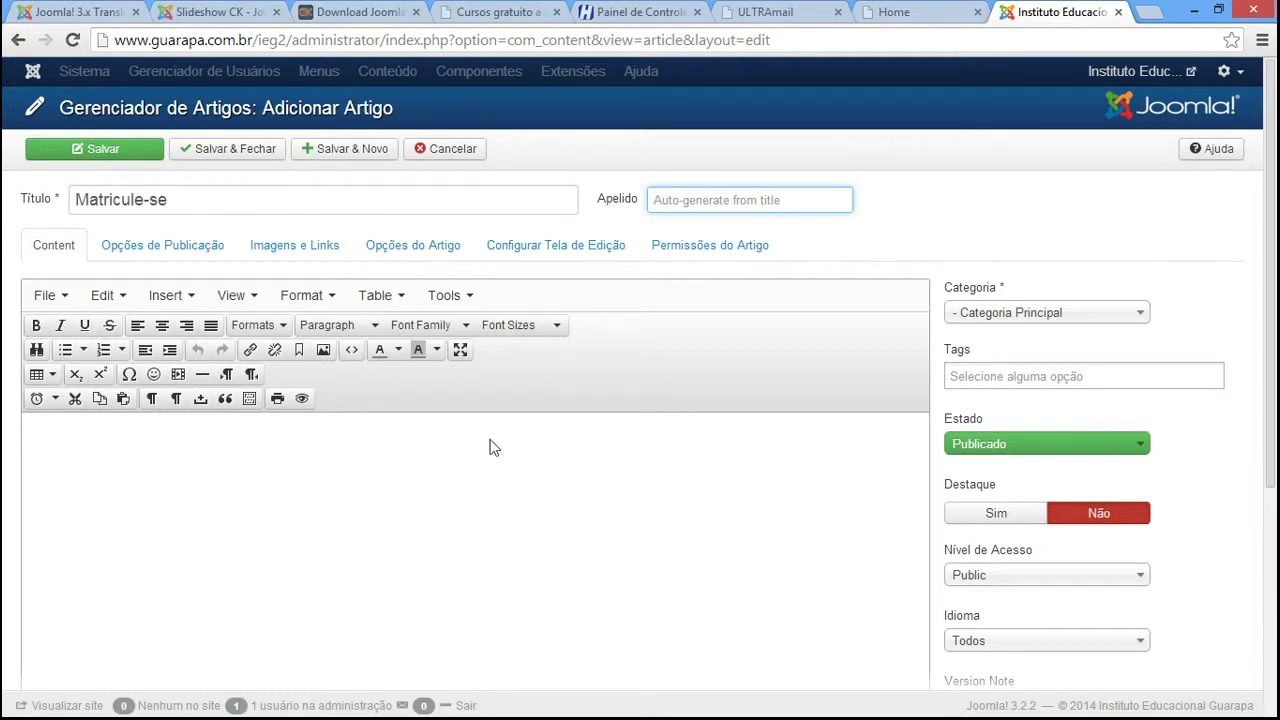
Copy the article title Matricule-se into the article's body text.
{"action": "left_click", "coordinate": [200, 203]}
{"action": "key", "text": "ctrl+a"}
{"action": "key", "text": "ctrl+c"}
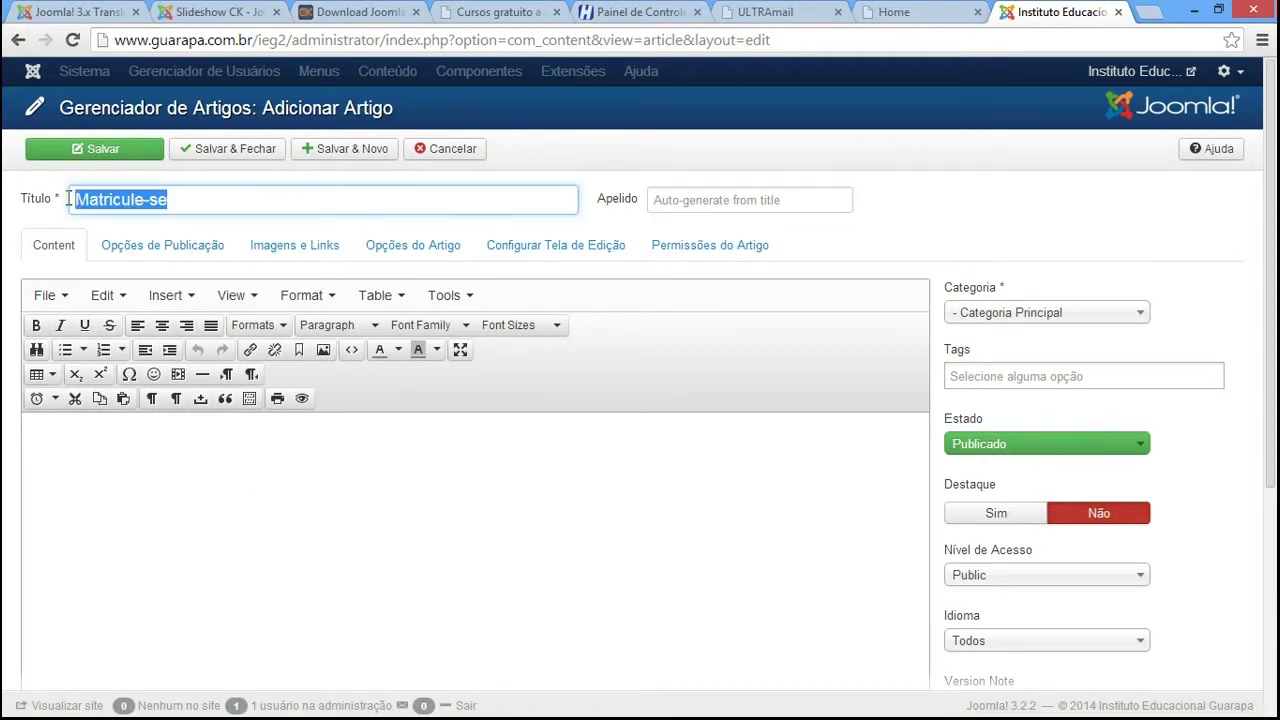
{"action": "left_click", "coordinate": [157, 452]}
{"action": "key", "text": "ctrl+v"}
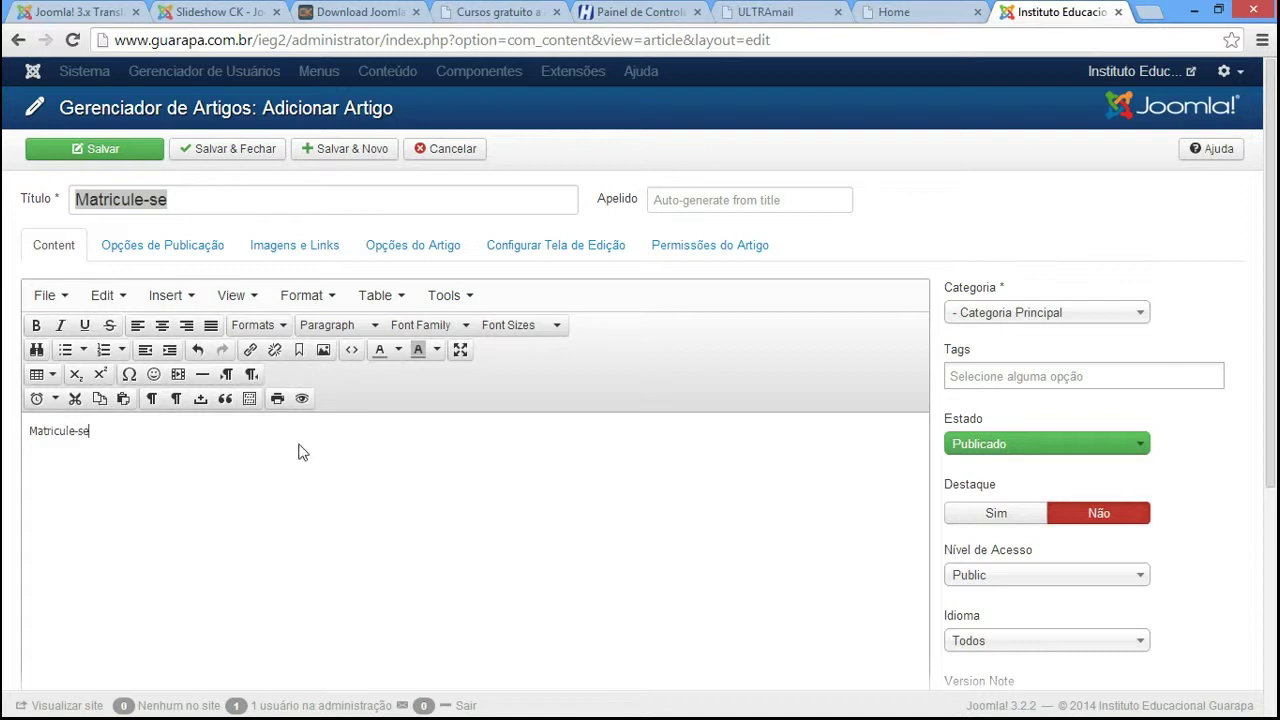
{"action": "left_click", "coordinate": [186, 200]}
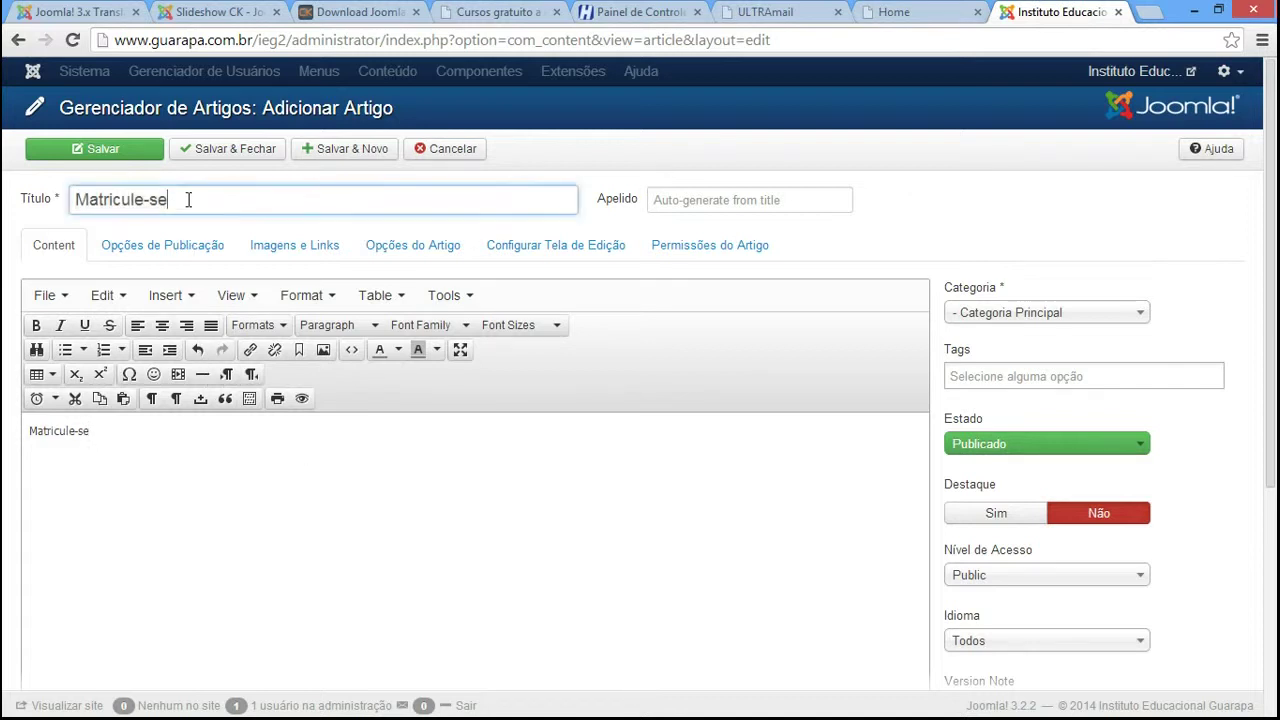
{"action": "left_click_drag", "start_coordinate": [199, 200], "coordinate": [57, 180]}
{"action": "left_click", "coordinate": [243, 213]}
{"action": "left_click", "coordinate": [167, 435]}
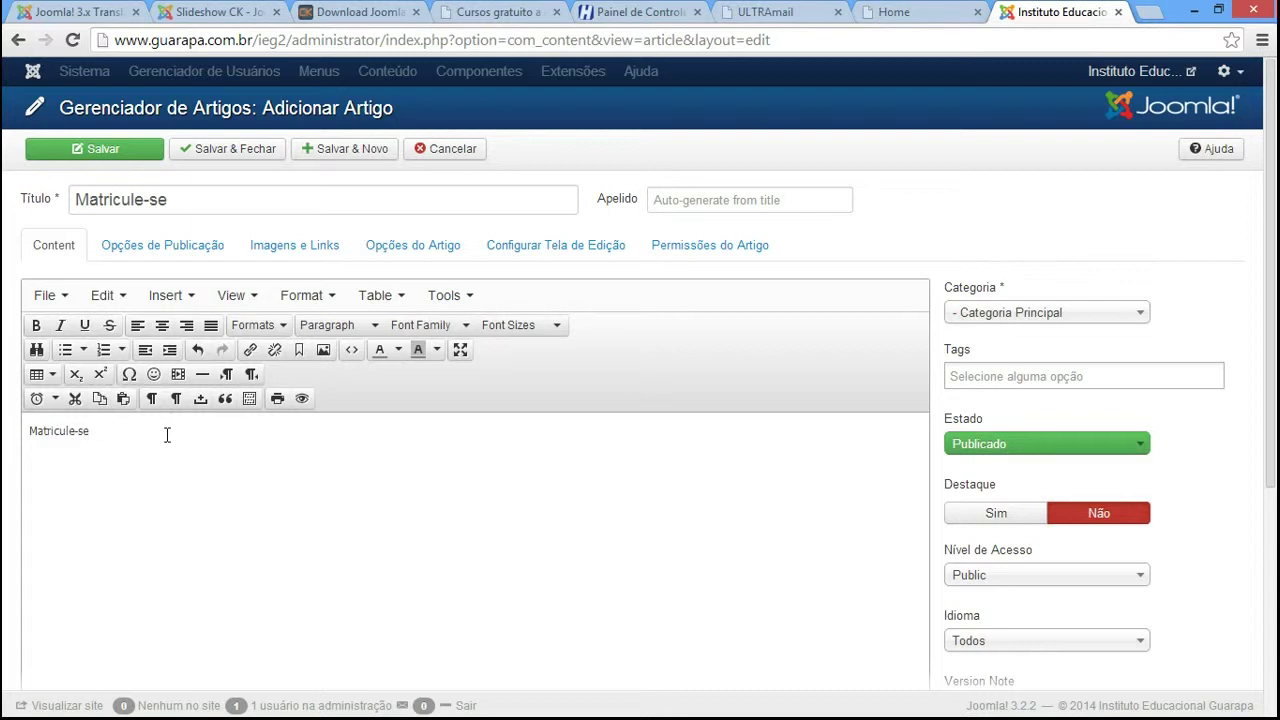
Format the body text Matricule-se as a Header 1 heading.
{"action": "left_click_drag", "start_coordinate": [141, 435], "coordinate": [23, 435]}
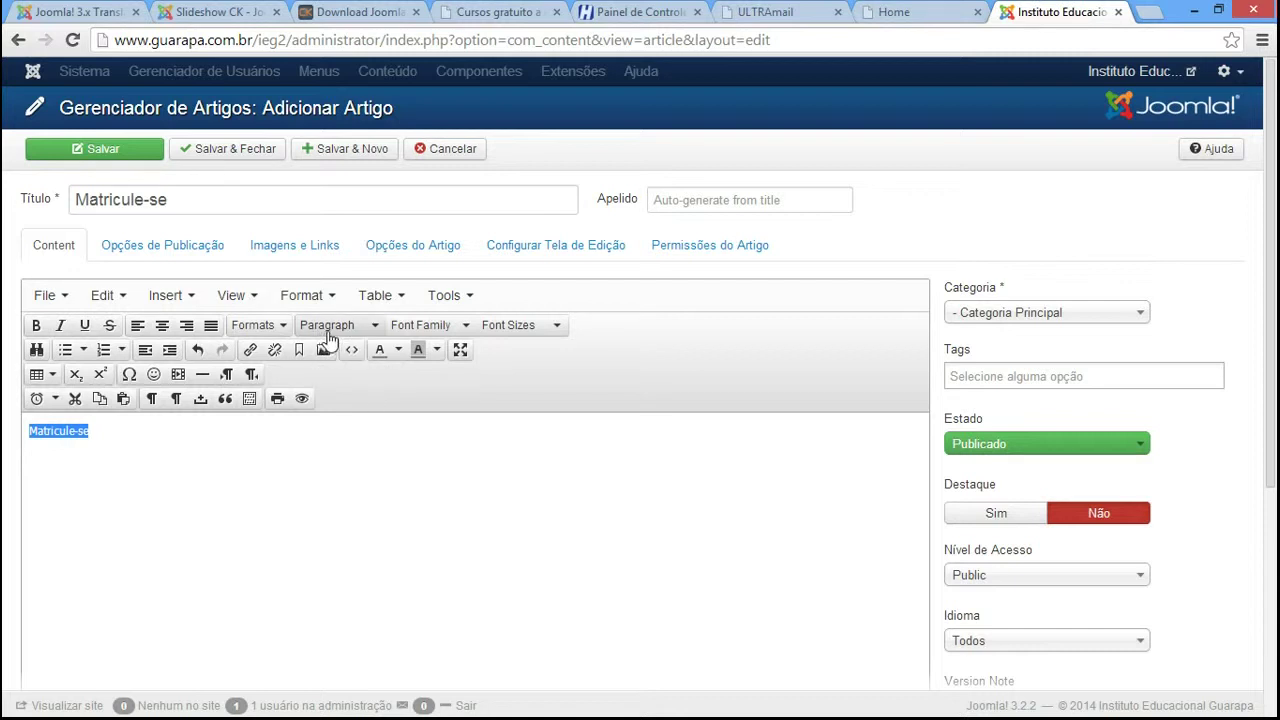
{"action": "left_click", "coordinate": [420, 325]}
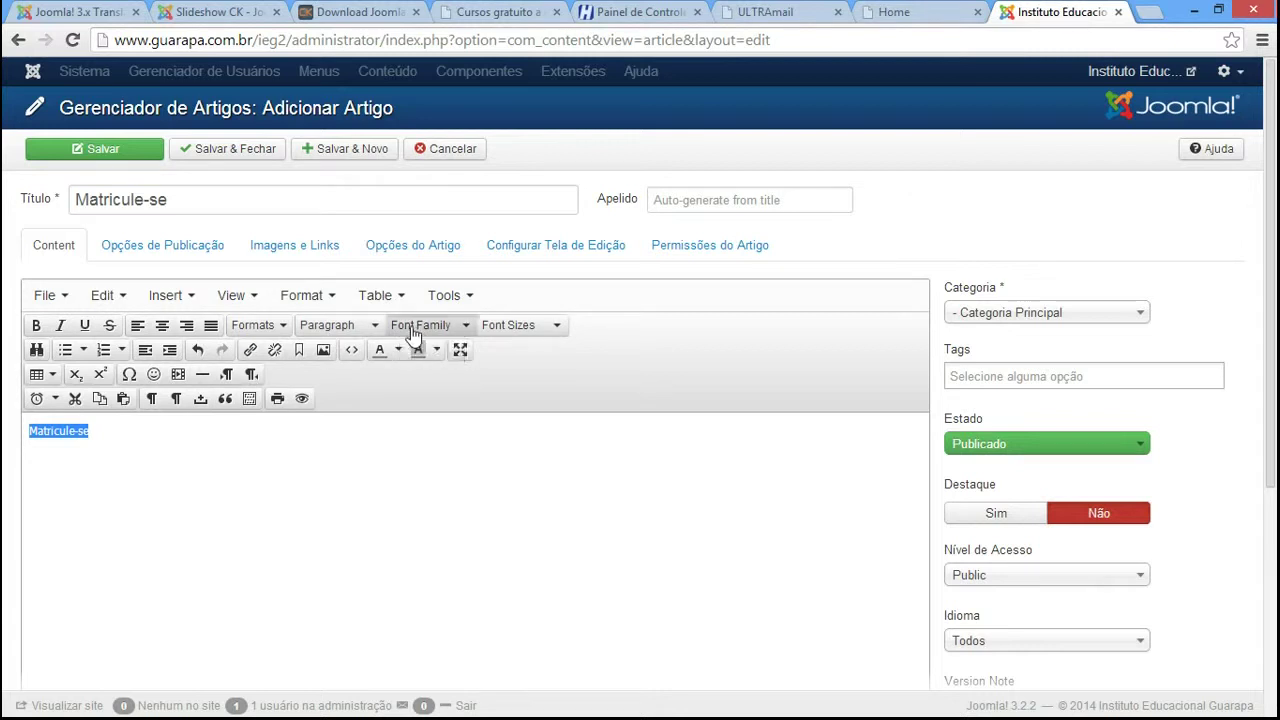
{"action": "left_click_drag", "start_coordinate": [535, 370], "coordinate": [531, 455]}
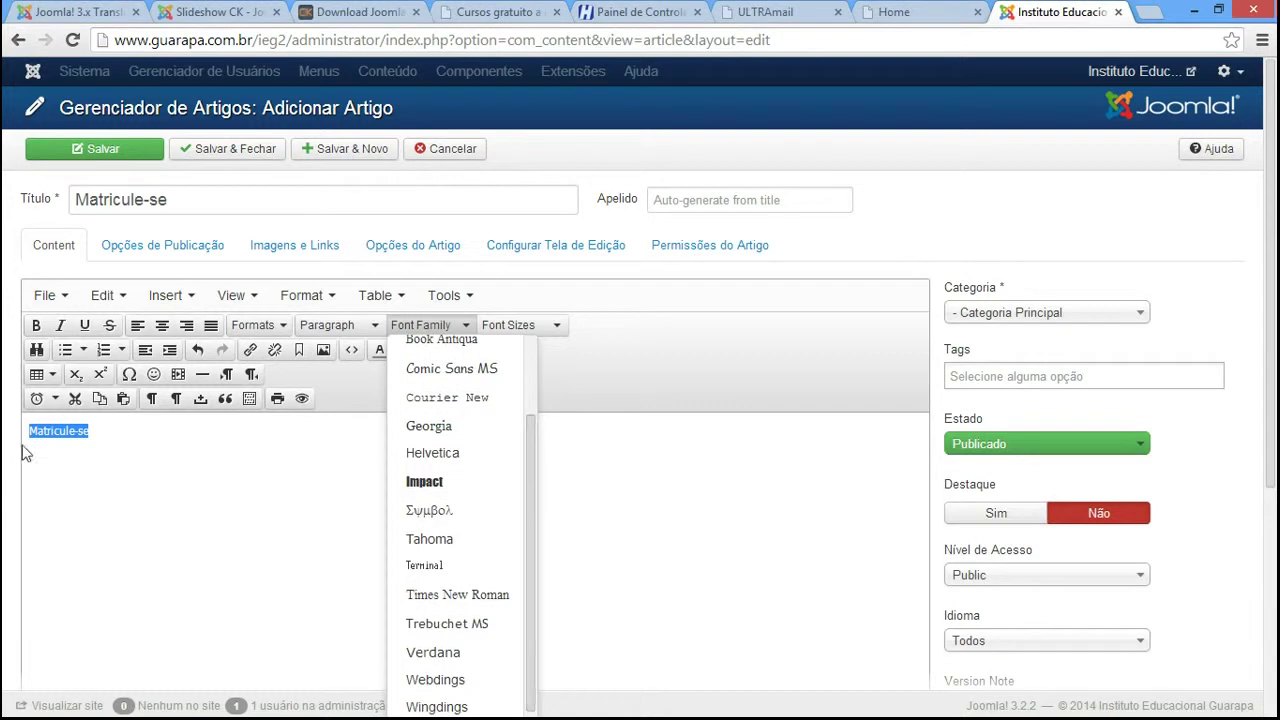
{"action": "left_click", "coordinate": [571, 343]}
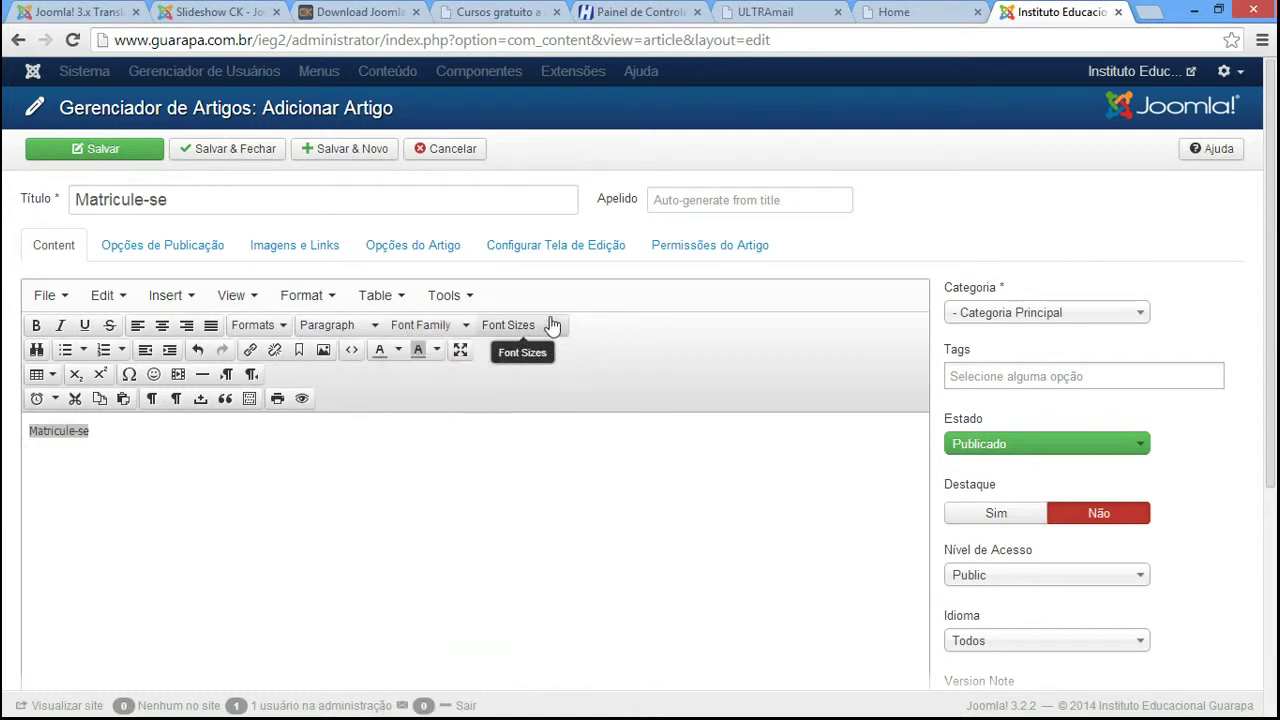
{"action": "left_click", "coordinate": [350, 329]}
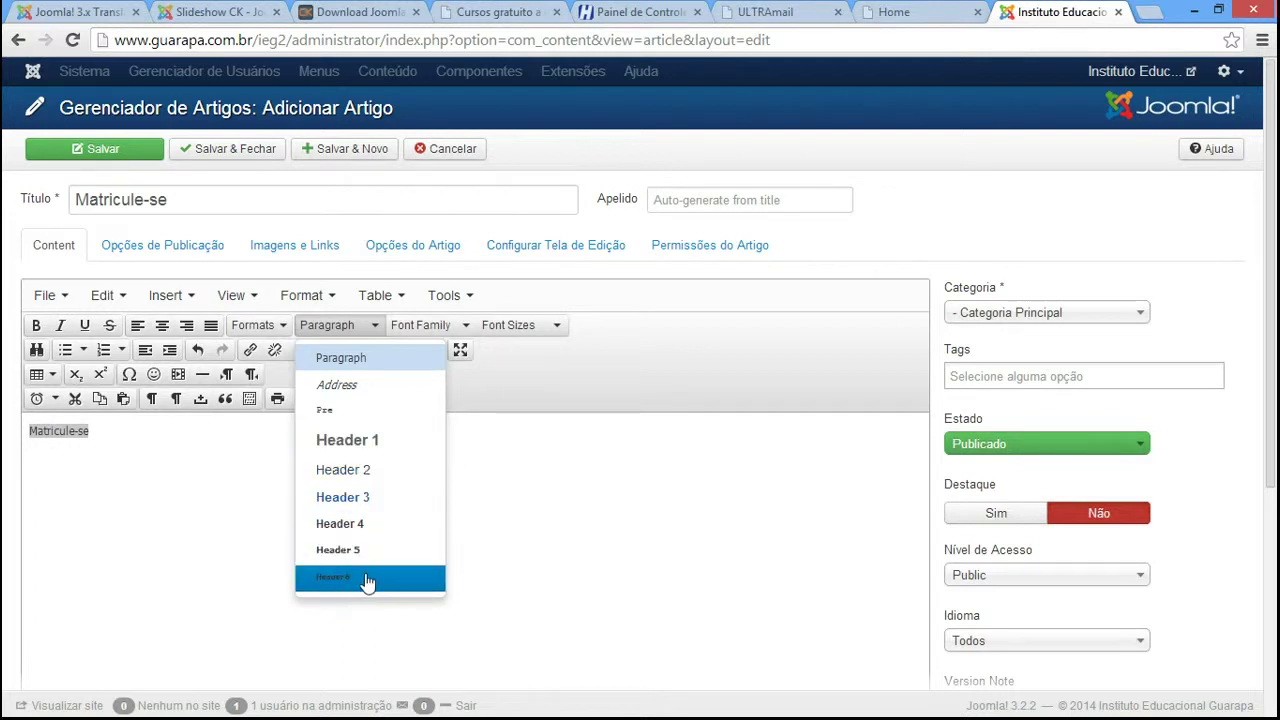
{"action": "left_click", "coordinate": [379, 452]}
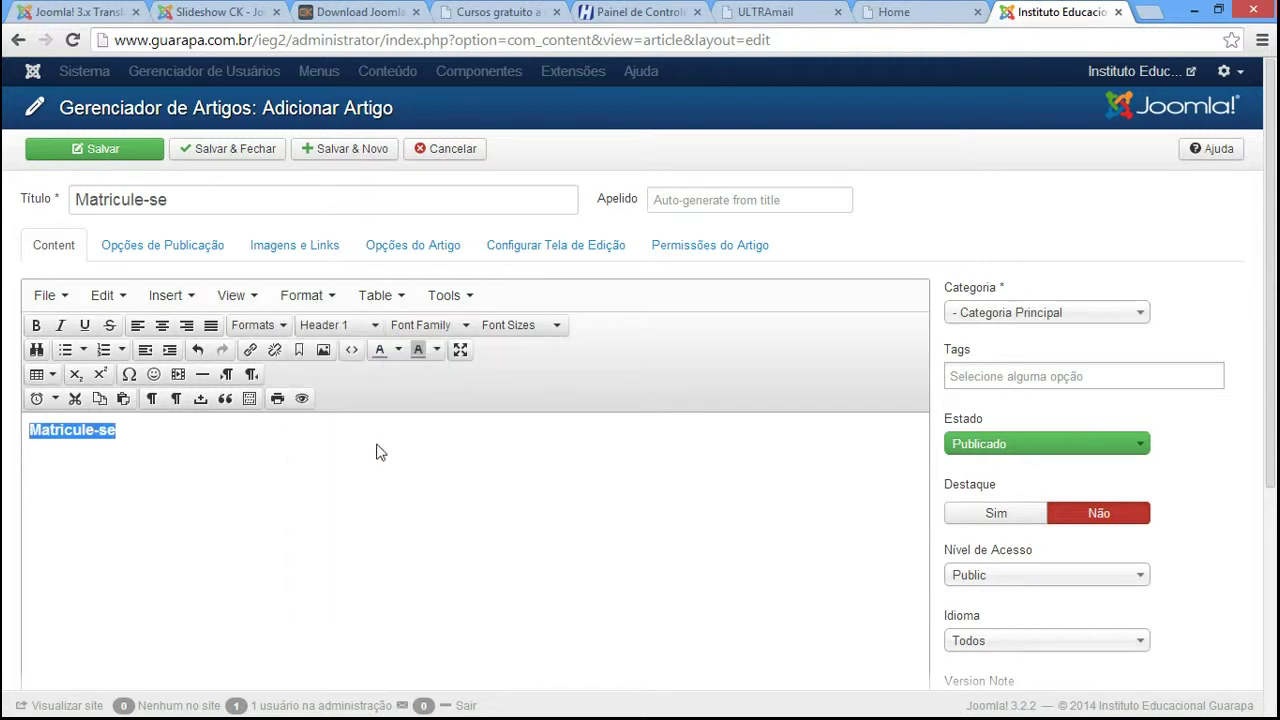
{"action": "left_click", "coordinate": [188, 450]}
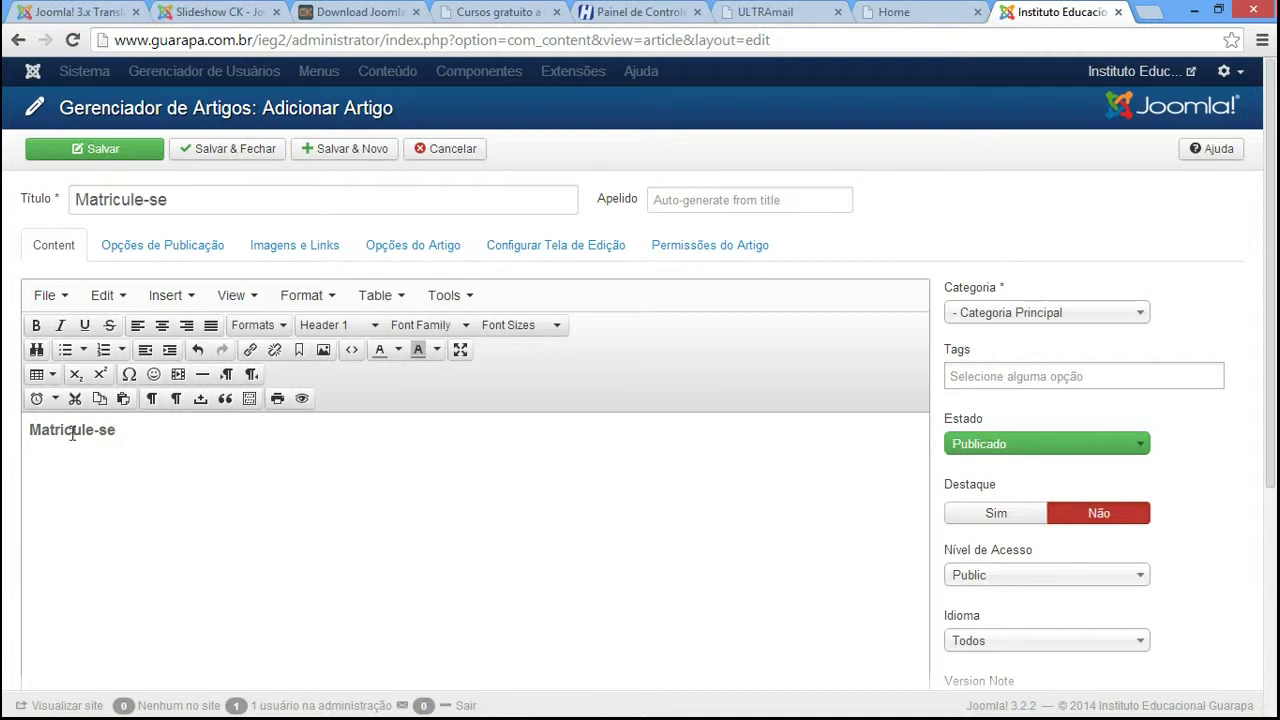
Review the font sizes offered for the Matricule-se heading and look at the site's published Home page.
{"action": "left_click_drag", "start_coordinate": [149, 430], "coordinate": [30, 425]}
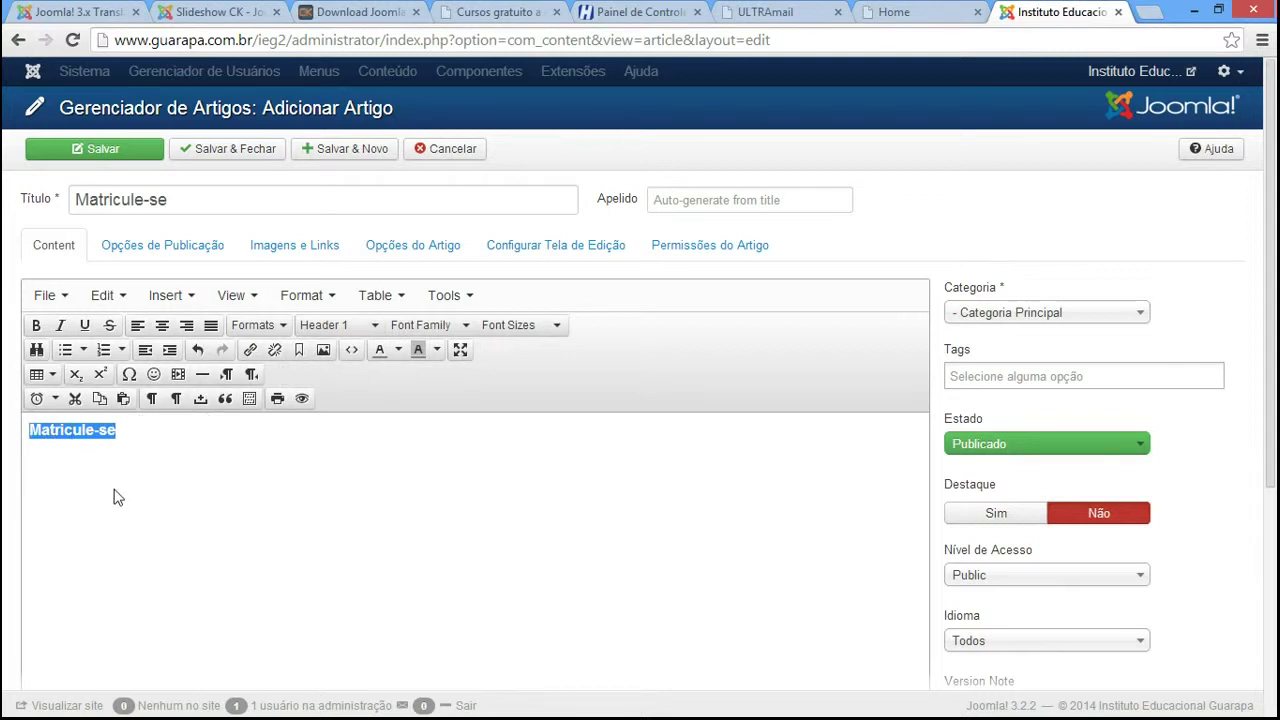
{"action": "left_click", "coordinate": [557, 328]}
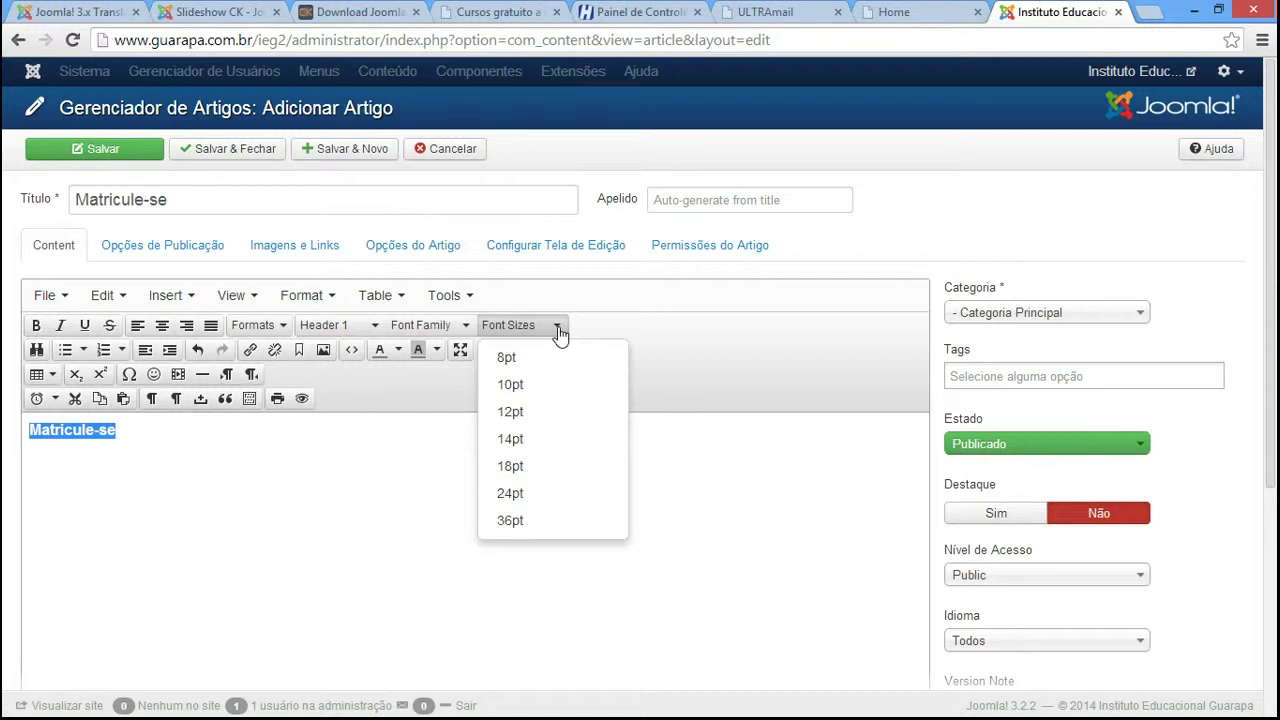
{"action": "left_click", "coordinate": [558, 333]}
{"action": "left_click", "coordinate": [177, 450]}
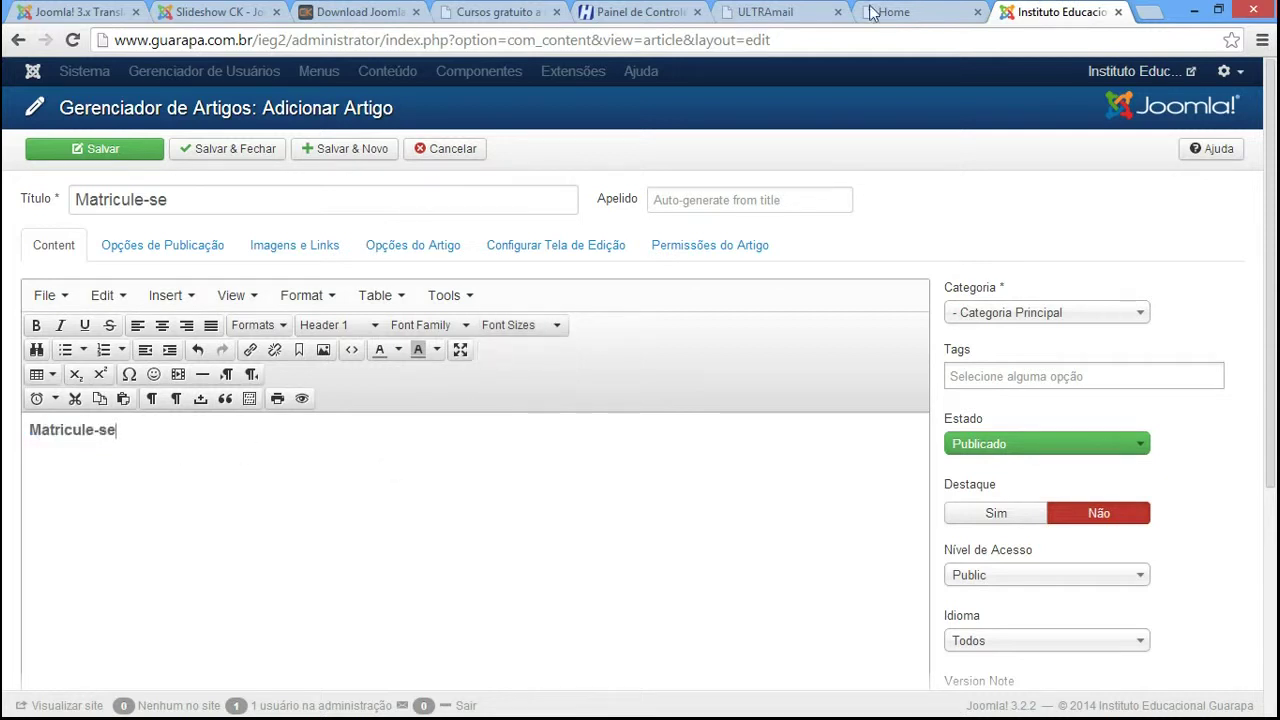
{"action": "left_click", "coordinate": [925, 11]}
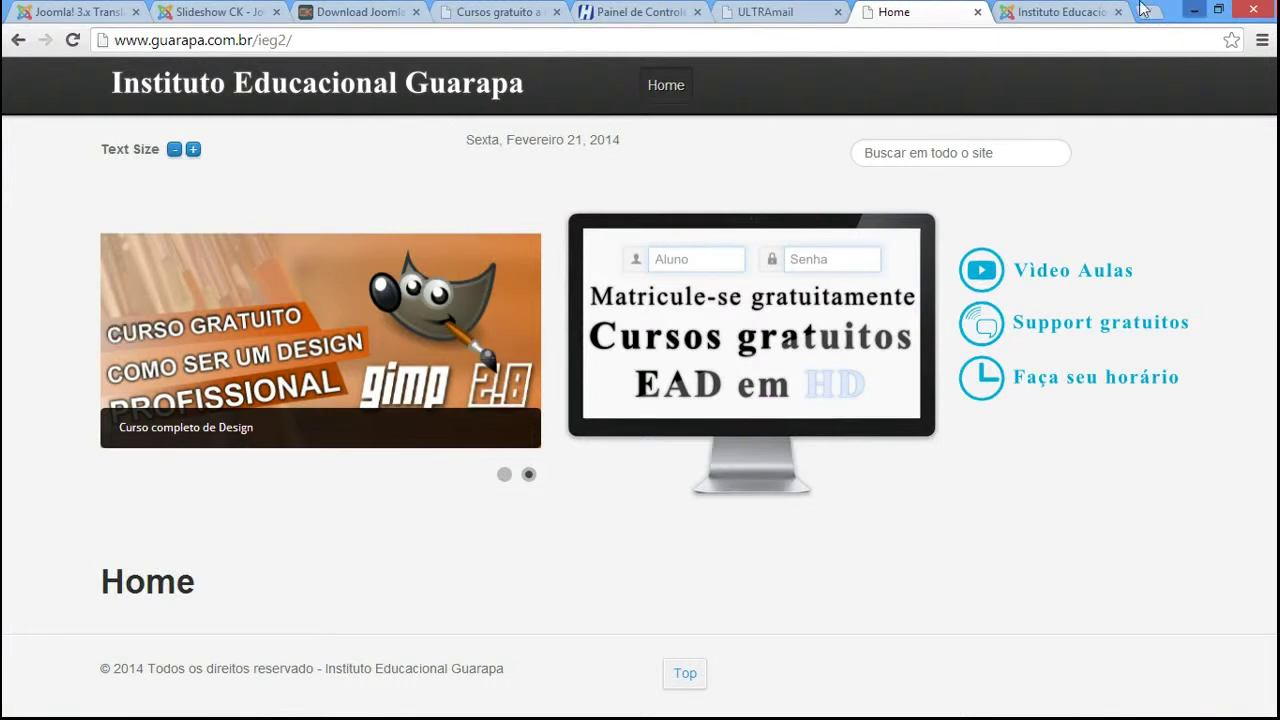
{"action": "left_click", "coordinate": [1076, 9]}
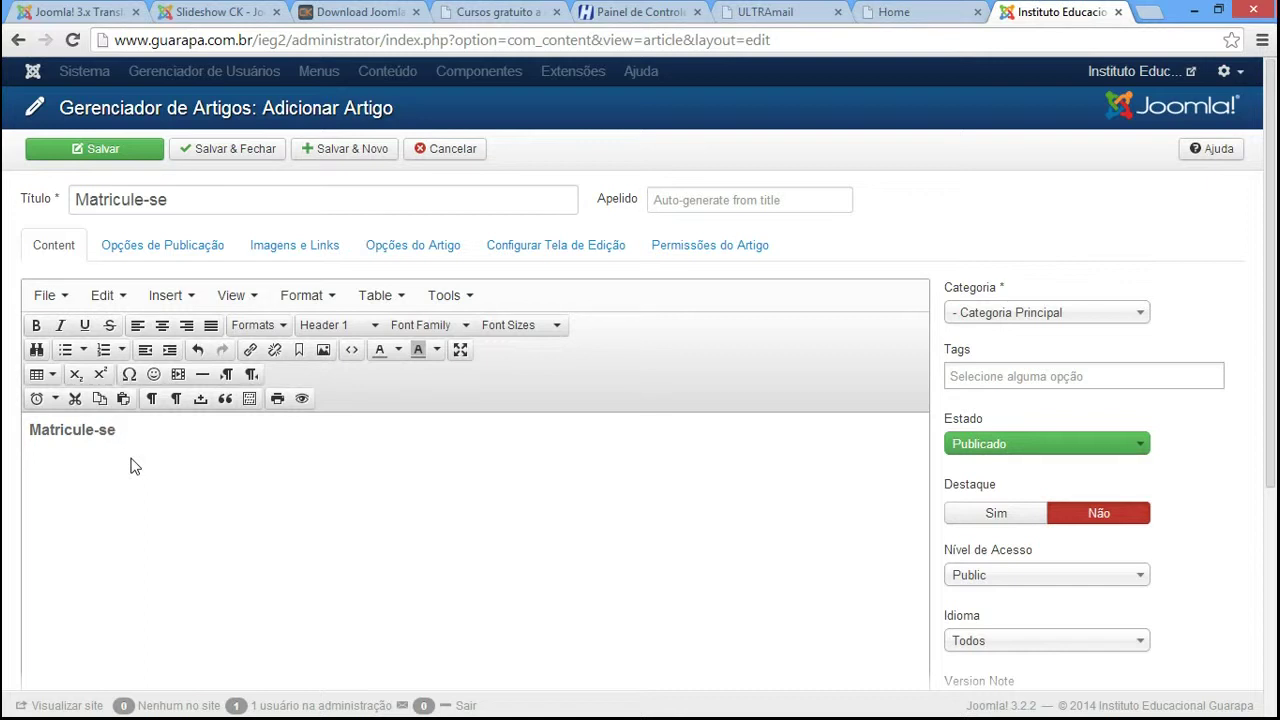
{"action": "triple_click", "coordinate": [174, 432]}
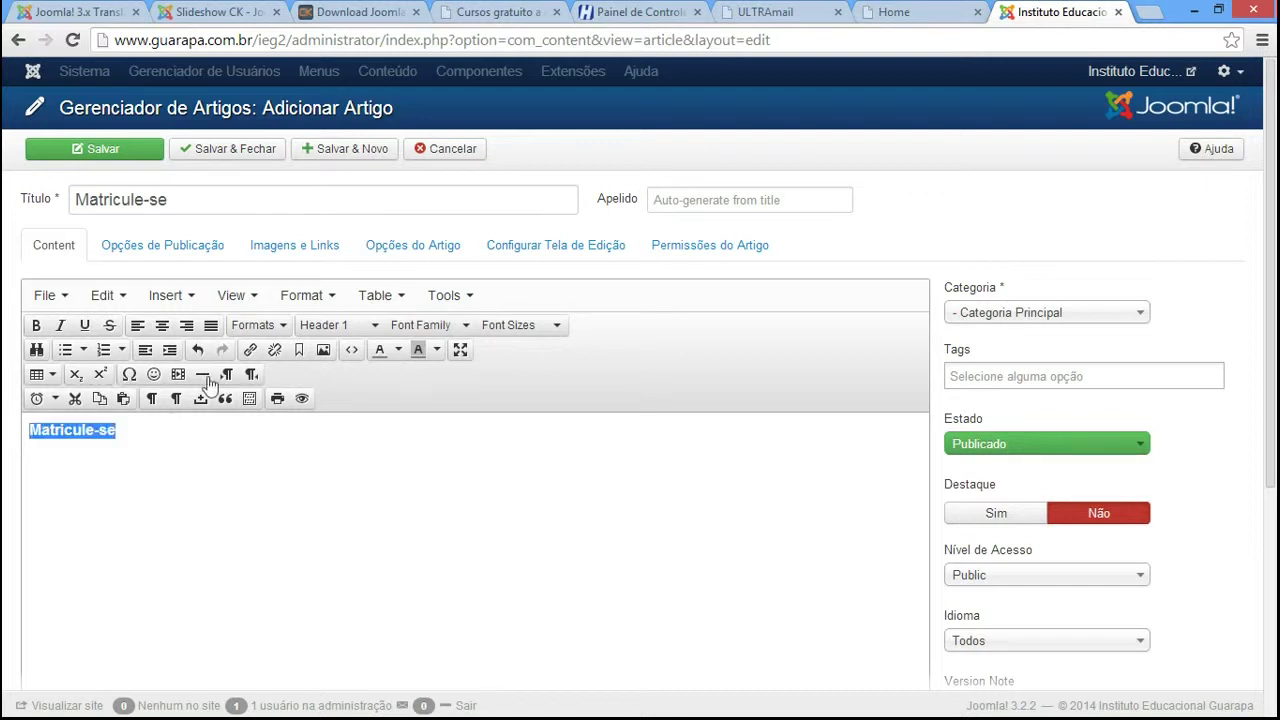
{"action": "left_click", "coordinate": [551, 333]}
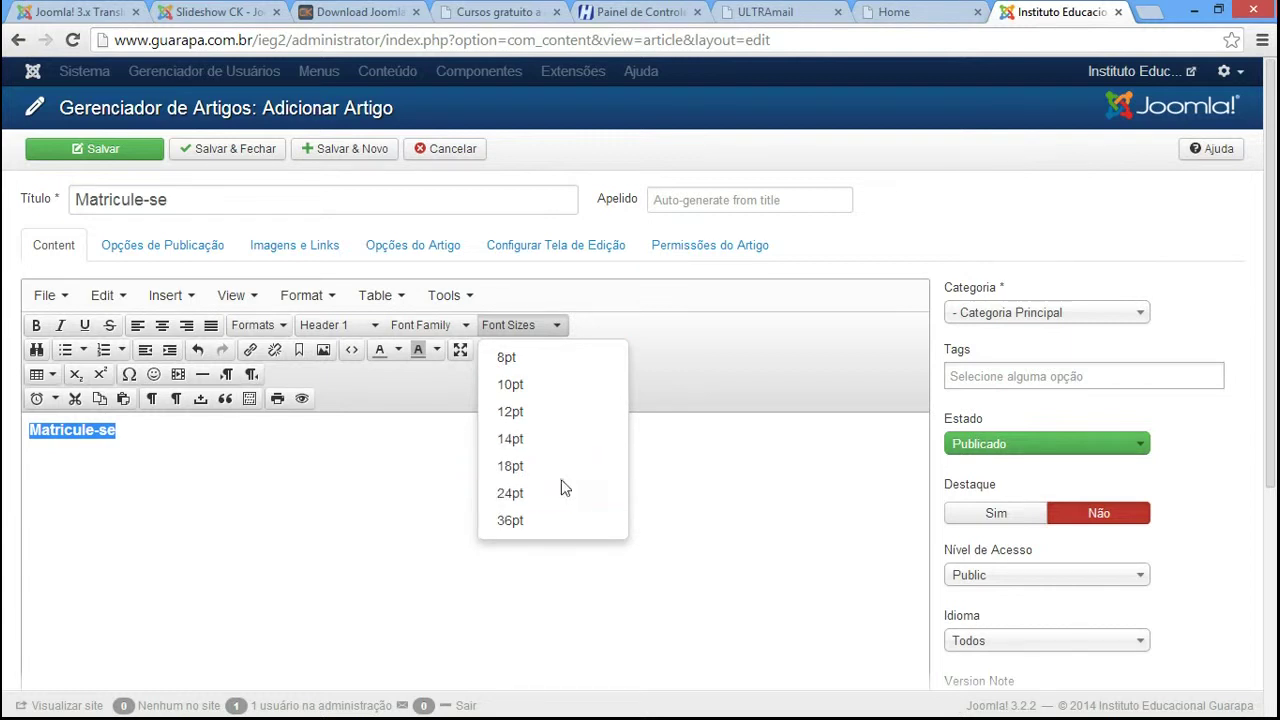
{"action": "left_click", "coordinate": [292, 464]}
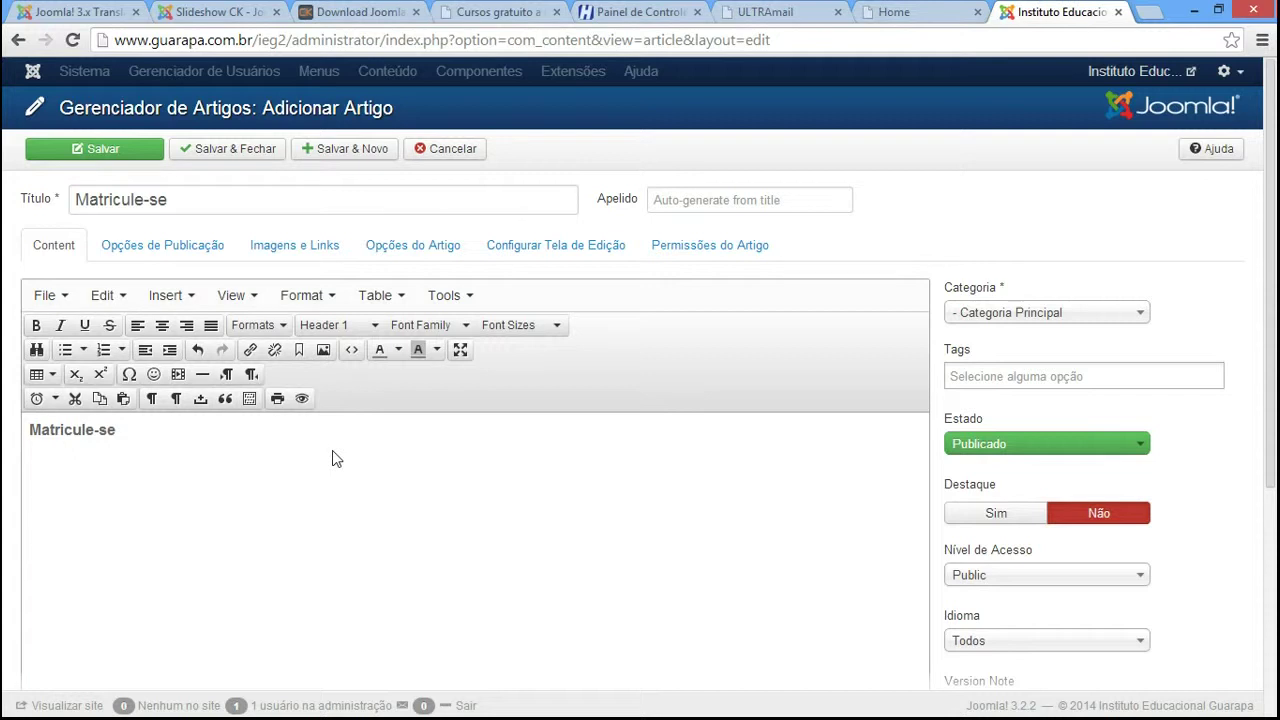
{"action": "left_click", "coordinate": [925, 12]}
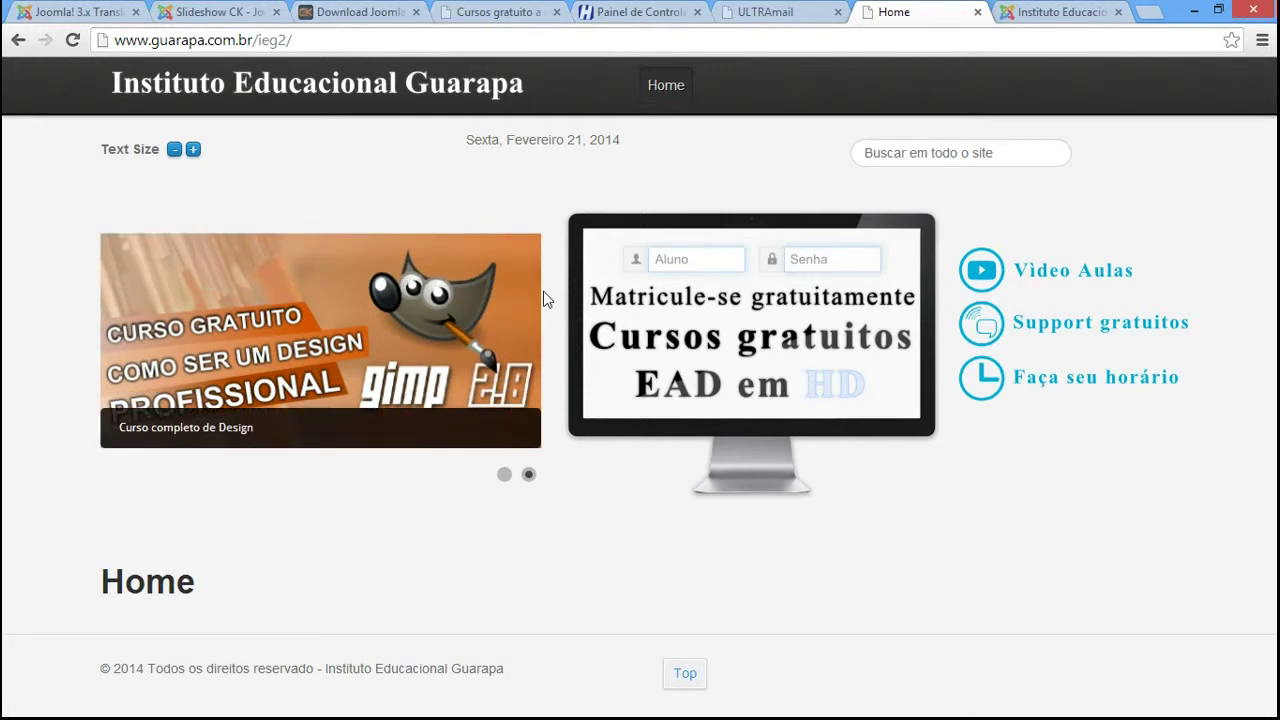
{"action": "left_click", "coordinate": [1050, 14]}
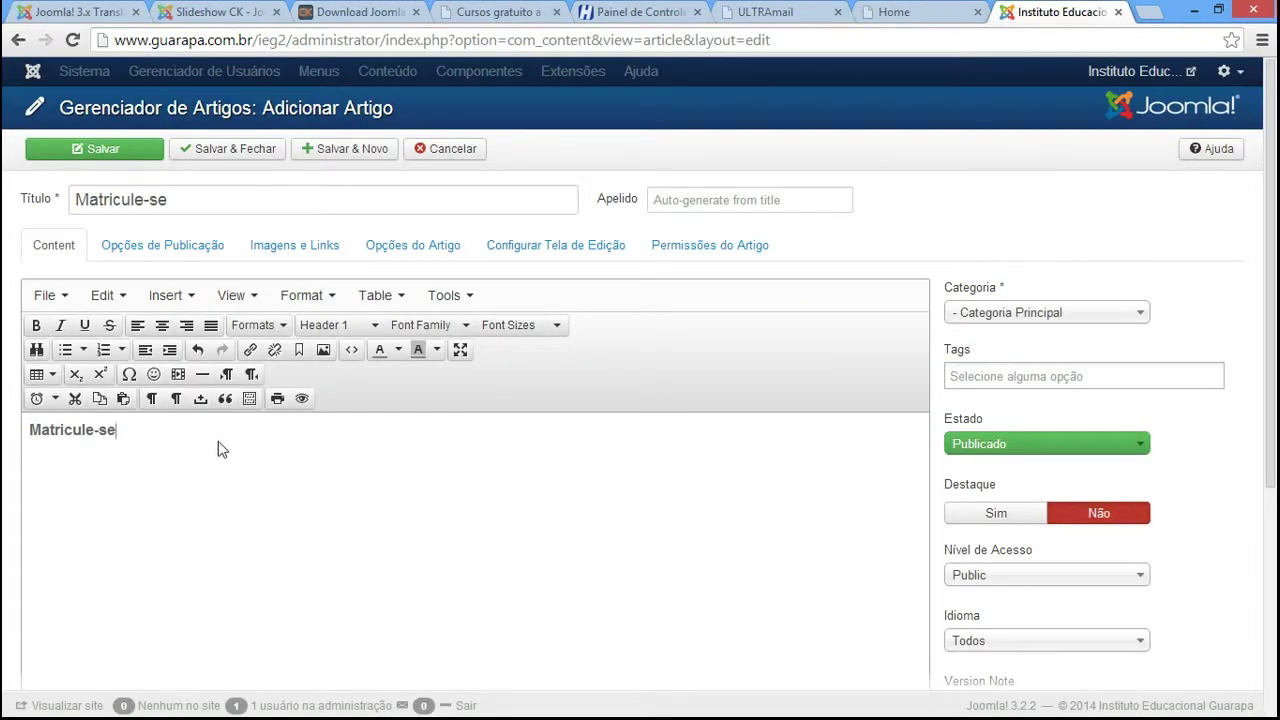
In File Explorer, look through the Icones and Como ser um Profissional na Web folders in Downloads.
{"action": "left_click", "coordinate": [1103, 323]}
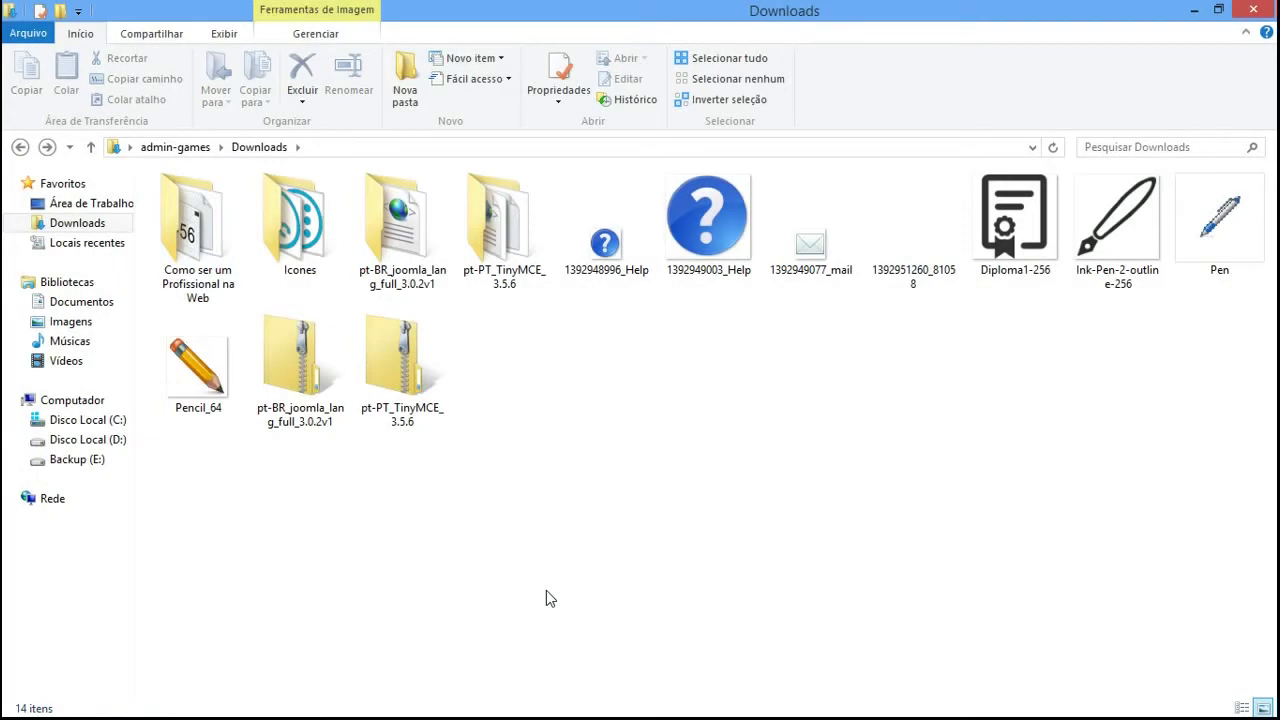
{"action": "left_click", "coordinate": [305, 260]}
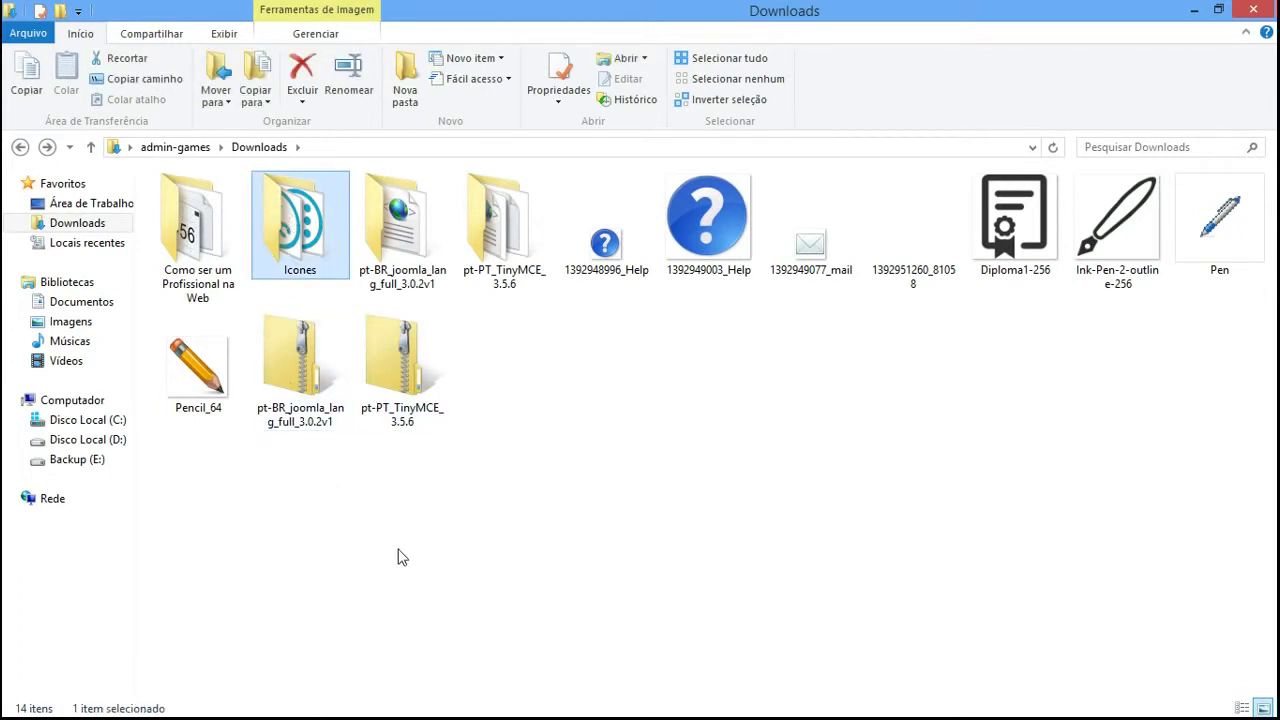
{"action": "key", "text": "Return"}
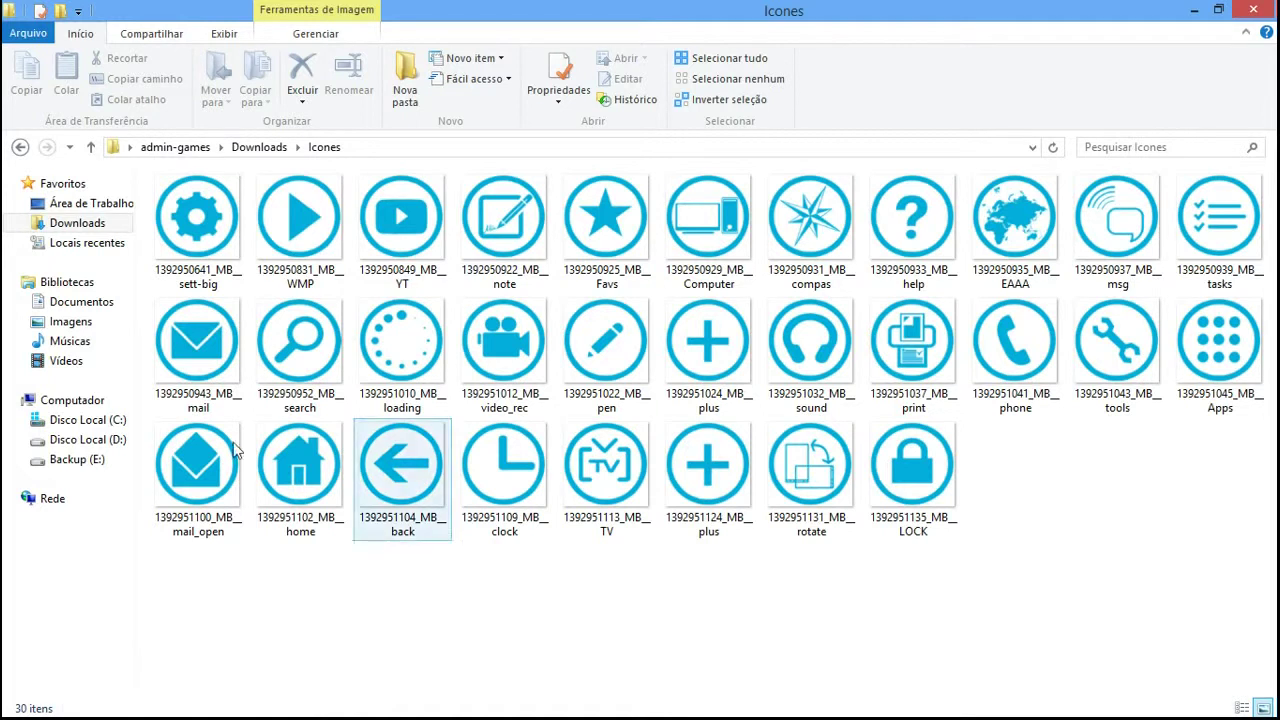
{"action": "left_click", "coordinate": [20, 147]}
{"action": "left_click", "coordinate": [210, 275]}
{"action": "double_click", "coordinate": [210, 274]}
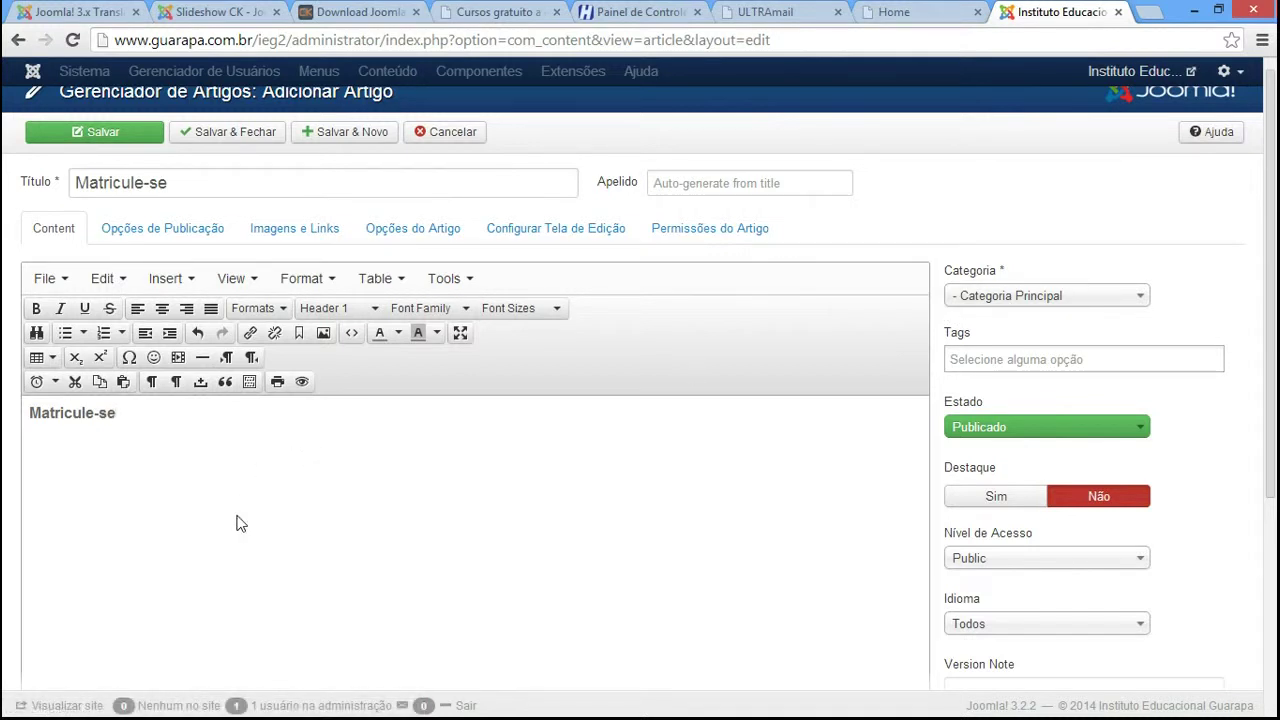
Save and close the Matricule-se article, and view both slides of the slideshow on the published Home page.
{"action": "left_click", "coordinate": [212, 142]}
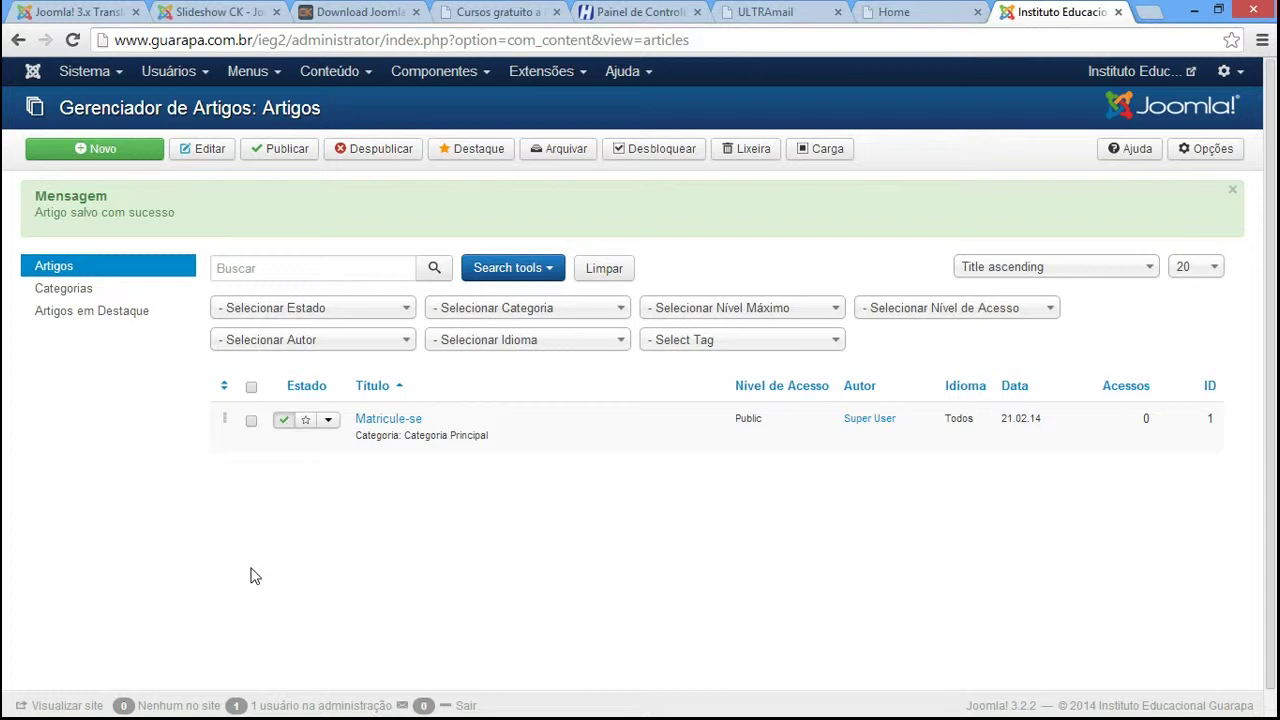
{"action": "left_click", "coordinate": [940, 11]}
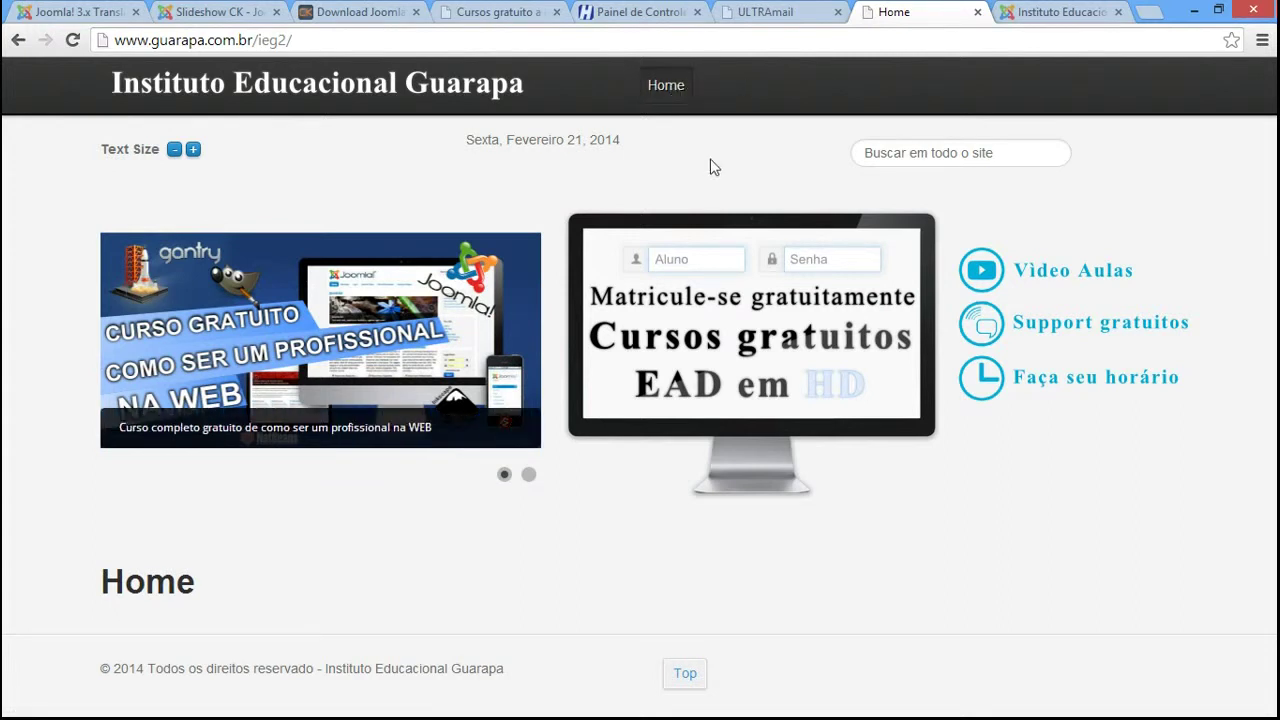
{"action": "left_click", "coordinate": [528, 475]}
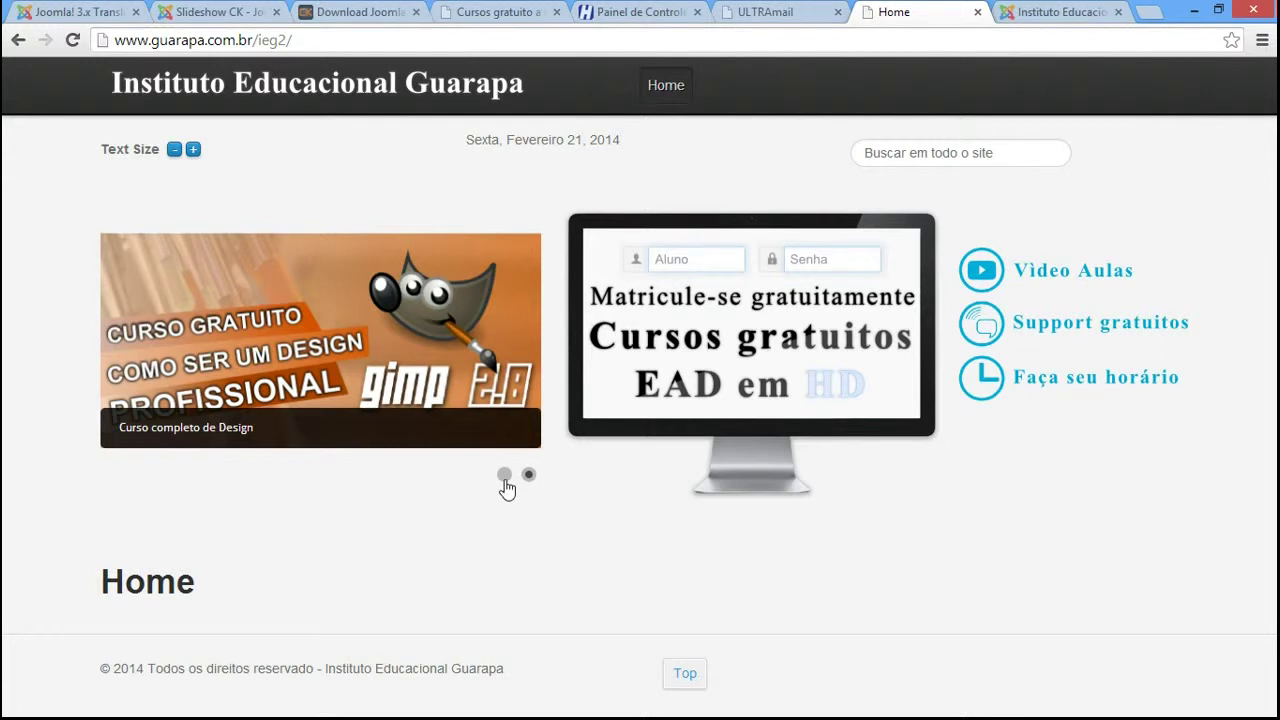
{"action": "left_click", "coordinate": [505, 477]}
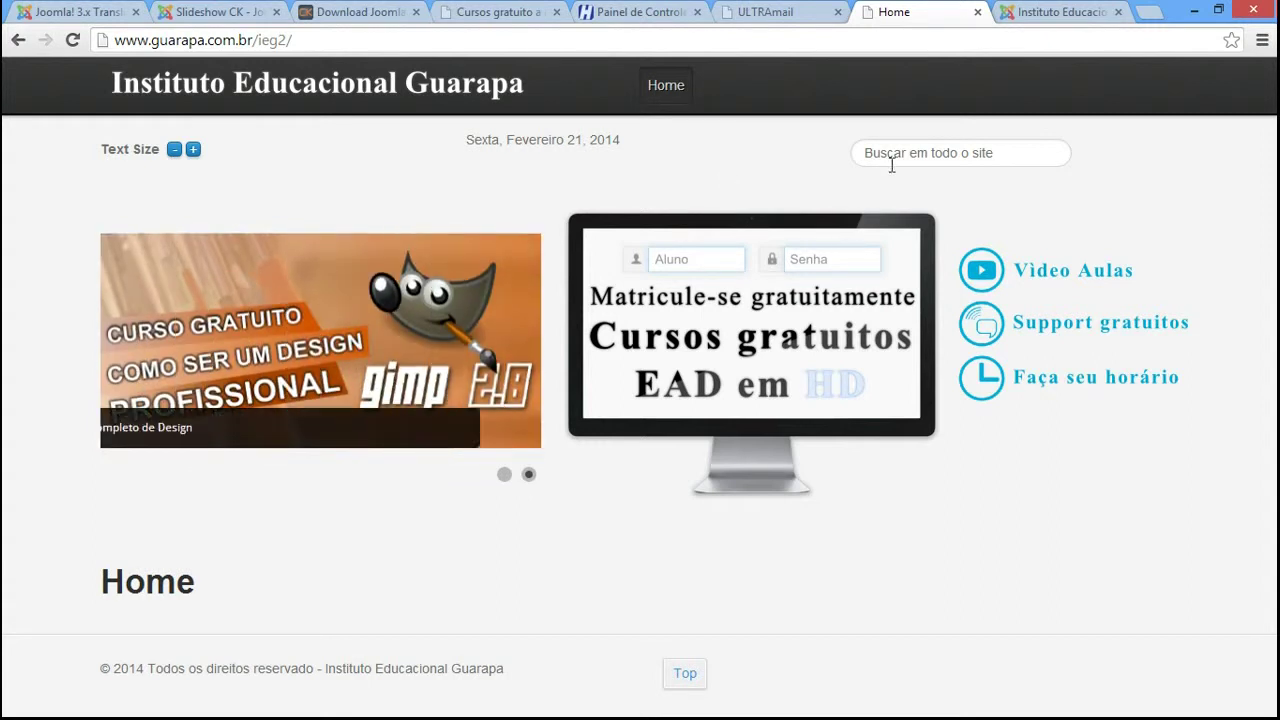
Examine the site's menus in the menu manager, including the contents of Main Menu.
{"action": "left_click", "coordinate": [1030, 14]}
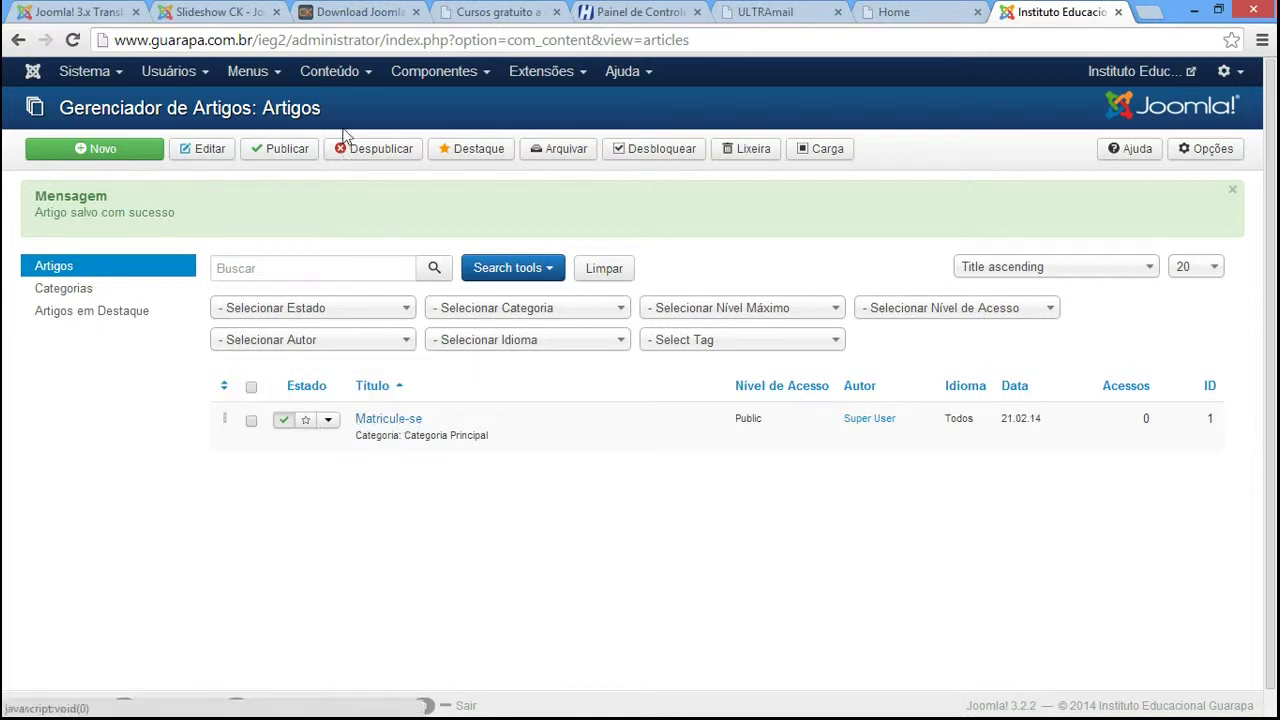
{"action": "left_click", "coordinate": [346, 86]}
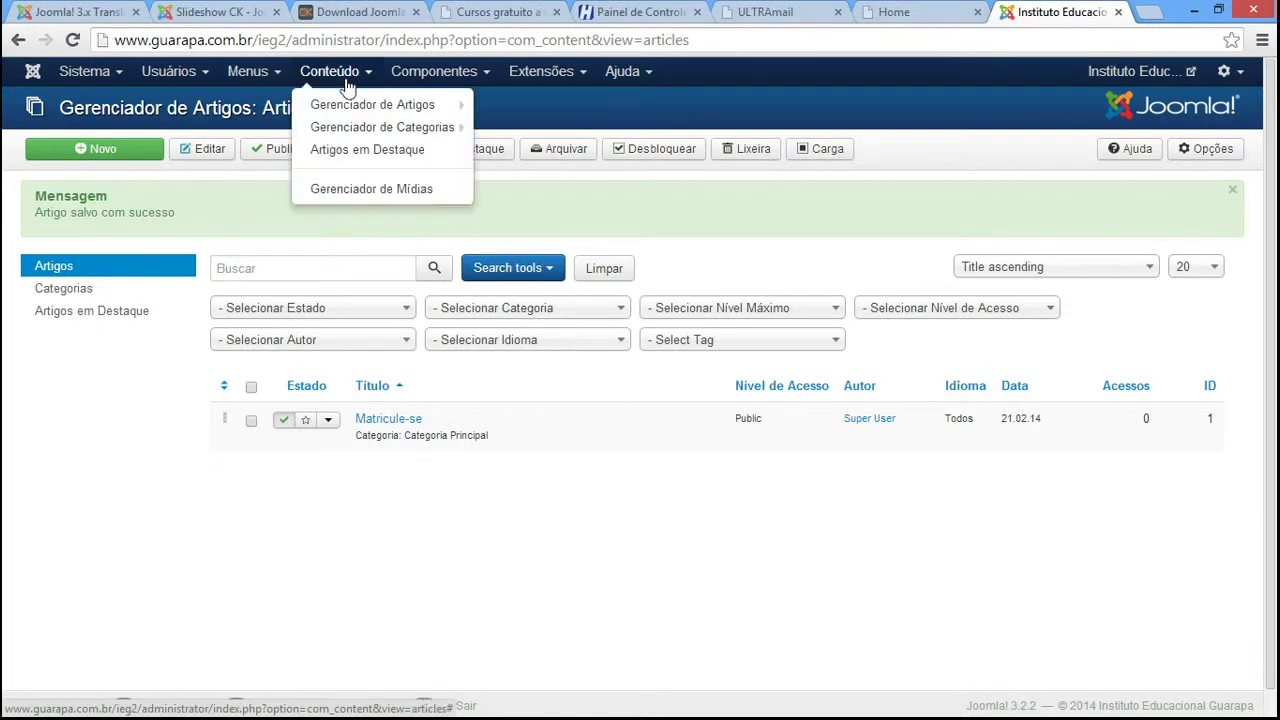
{"action": "mouse_move", "coordinate": [345, 104]}
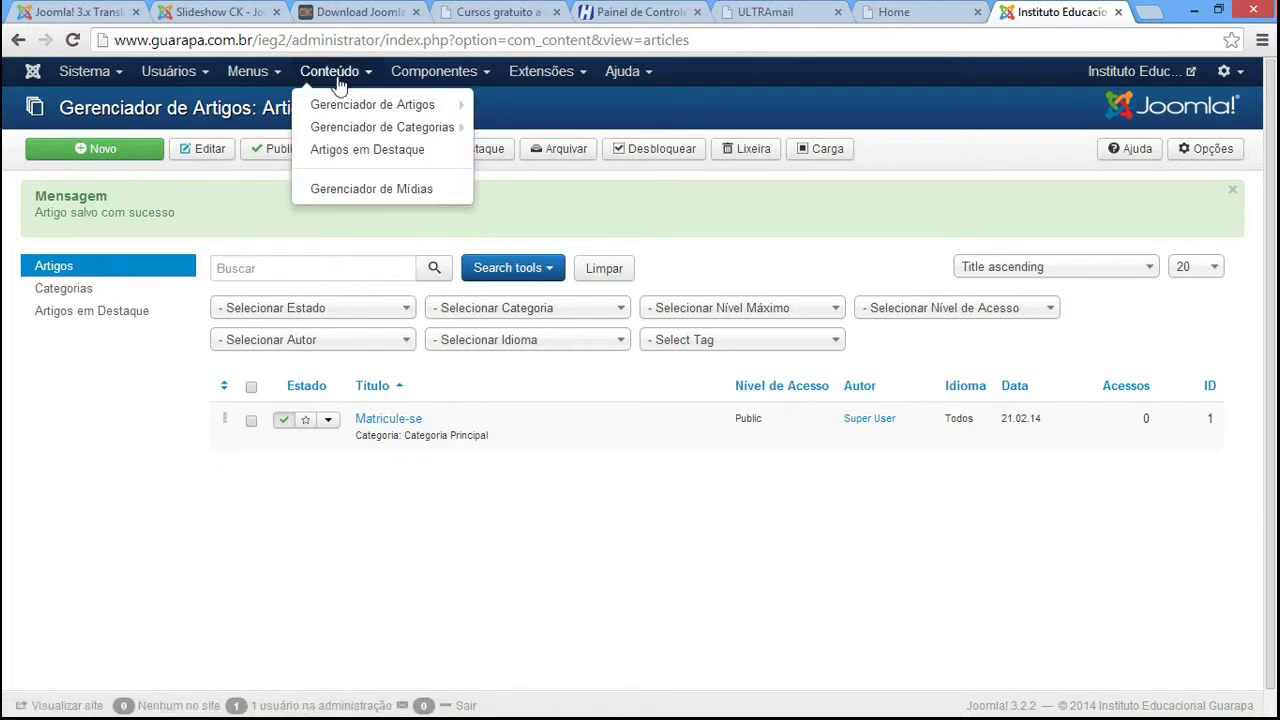
{"action": "left_click", "coordinate": [252, 74]}
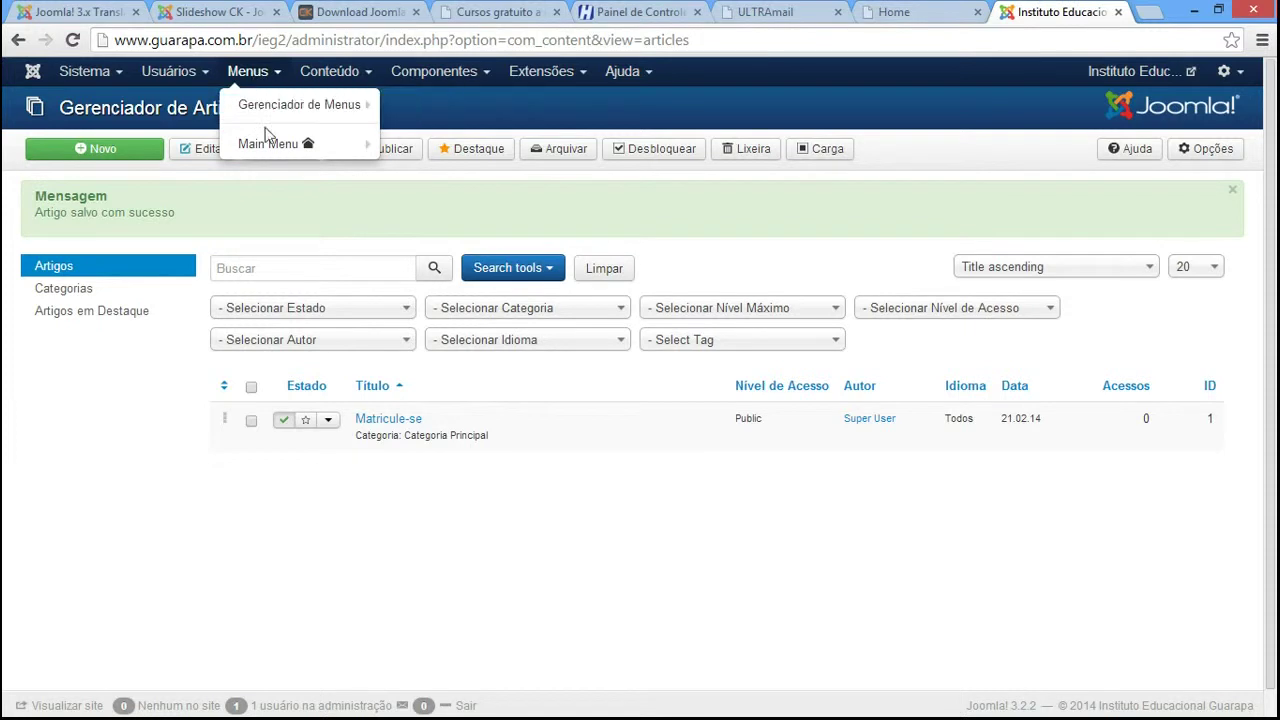
{"action": "left_click", "coordinate": [310, 106]}
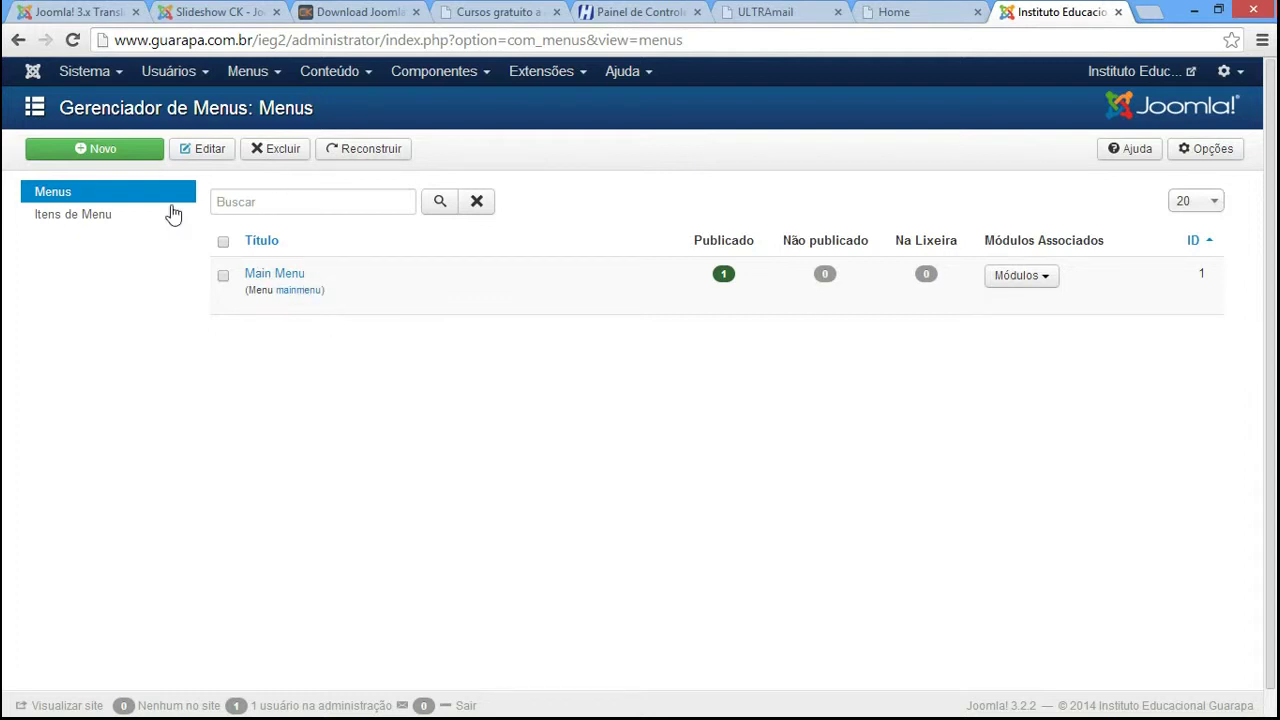
{"action": "left_click", "coordinate": [275, 280]}
{"action": "key", "text": "alt+Left"}
{"action": "left_click", "coordinate": [222, 276]}
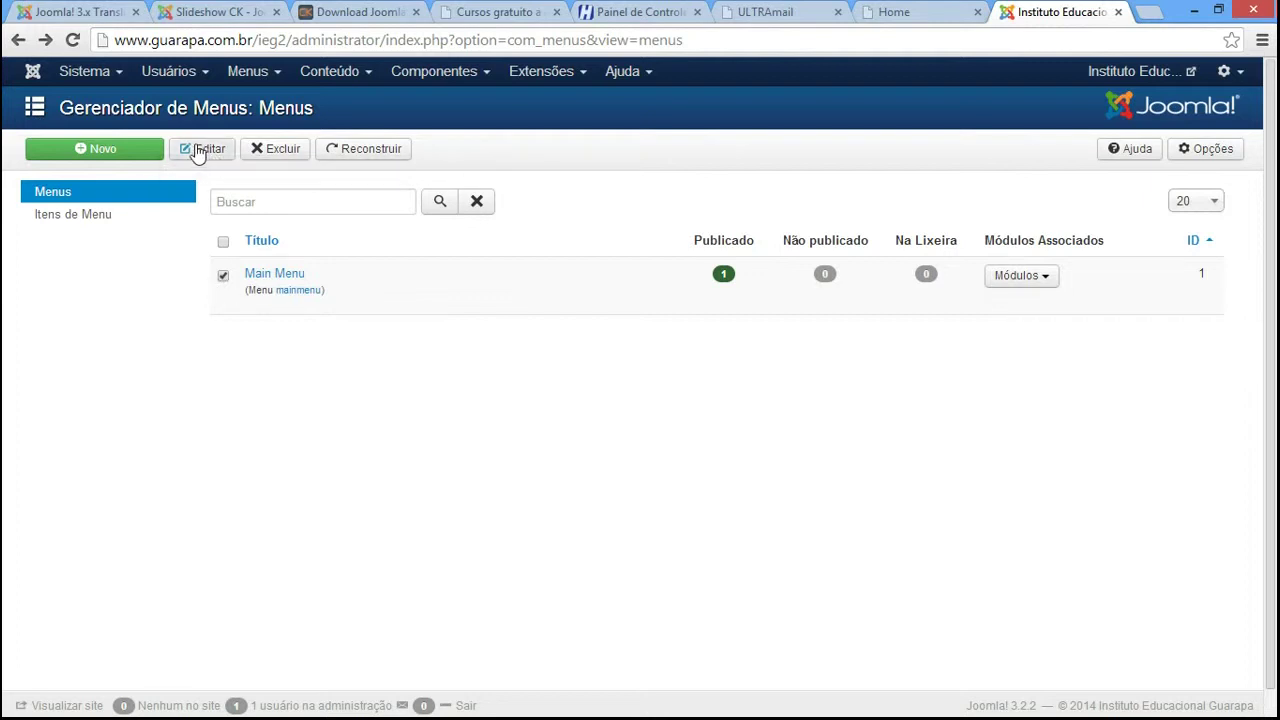
{"action": "left_click", "coordinate": [222, 277]}
View the settings of the Categoria Principal category and return to the category list.
{"action": "left_click", "coordinate": [356, 74]}
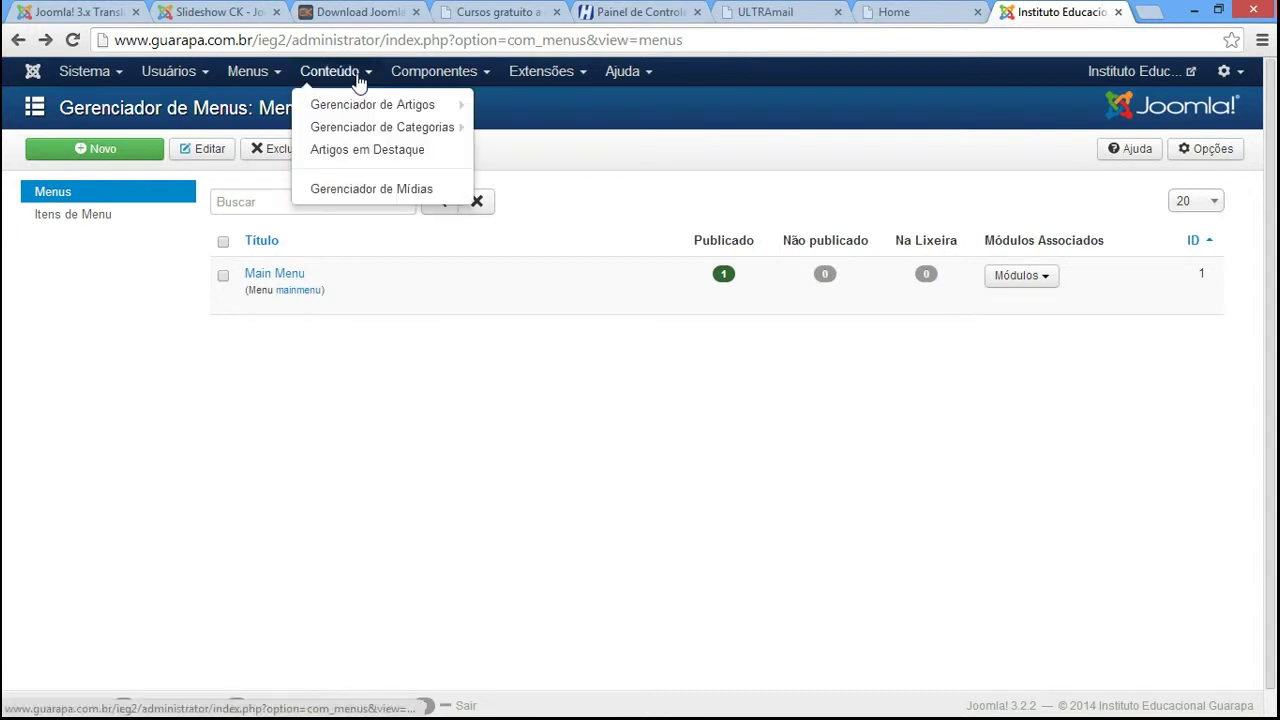
{"action": "left_click", "coordinate": [368, 130]}
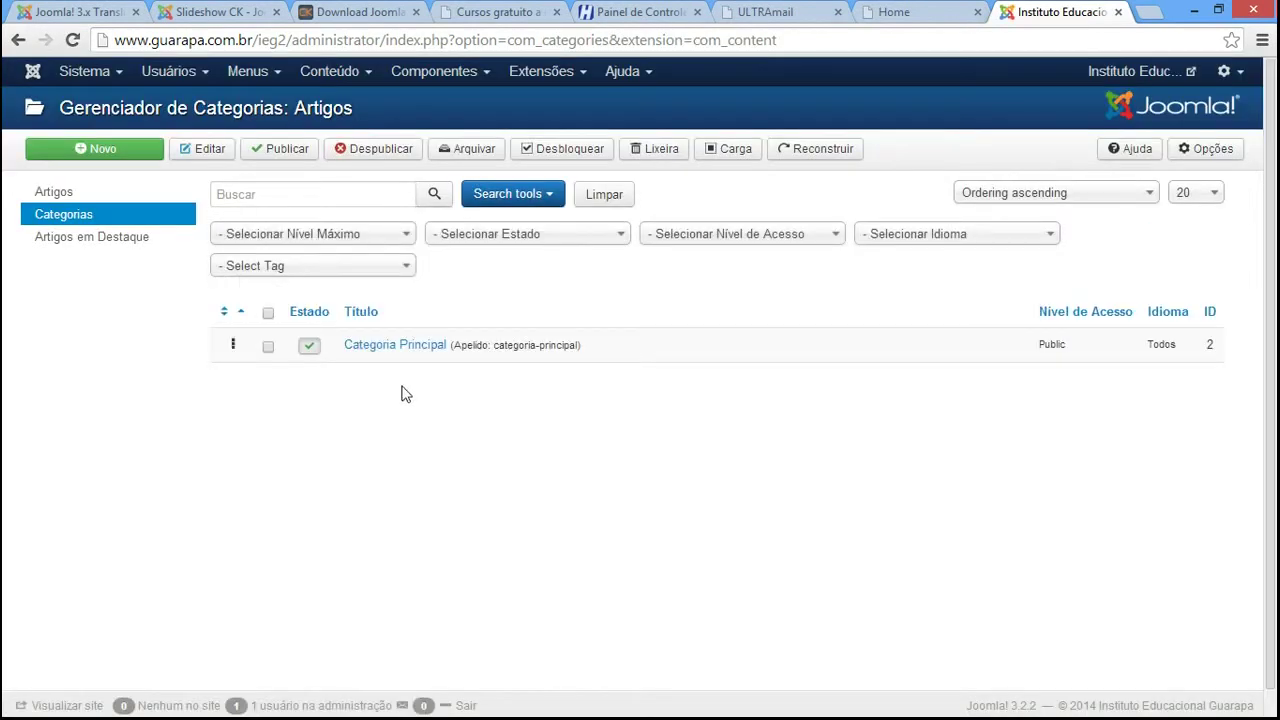
{"action": "left_click", "coordinate": [406, 350]}
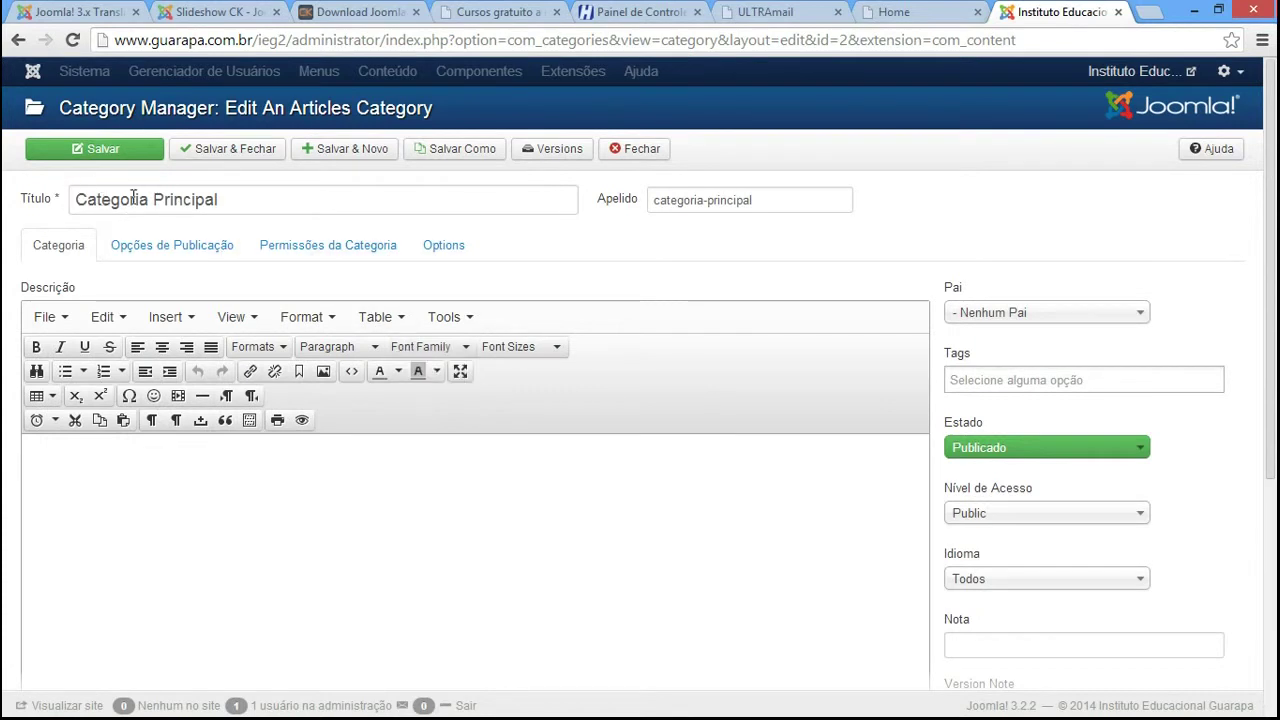
{"action": "left_click", "coordinate": [19, 41]}
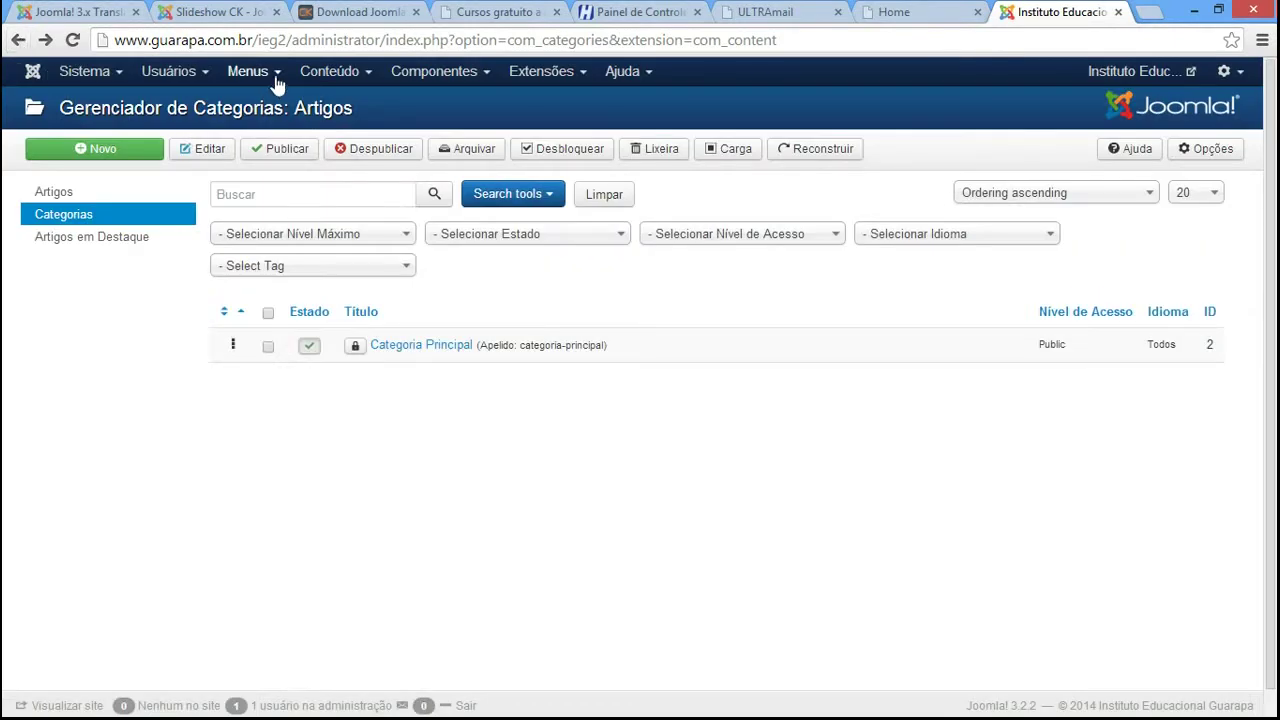
Edit the details of Main Menu and set its title to Menu principal.
{"action": "left_click", "coordinate": [276, 80]}
{"action": "left_click", "coordinate": [277, 106]}
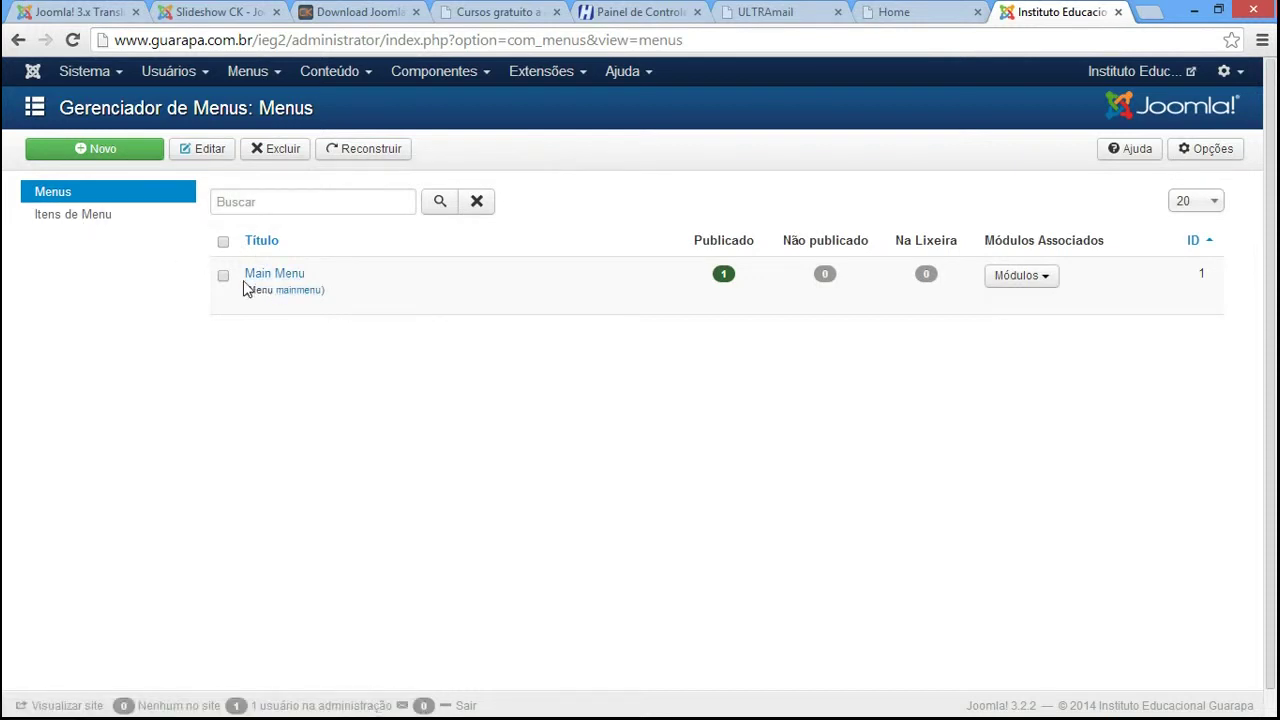
{"action": "left_click", "coordinate": [223, 276]}
{"action": "left_click", "coordinate": [207, 152]}
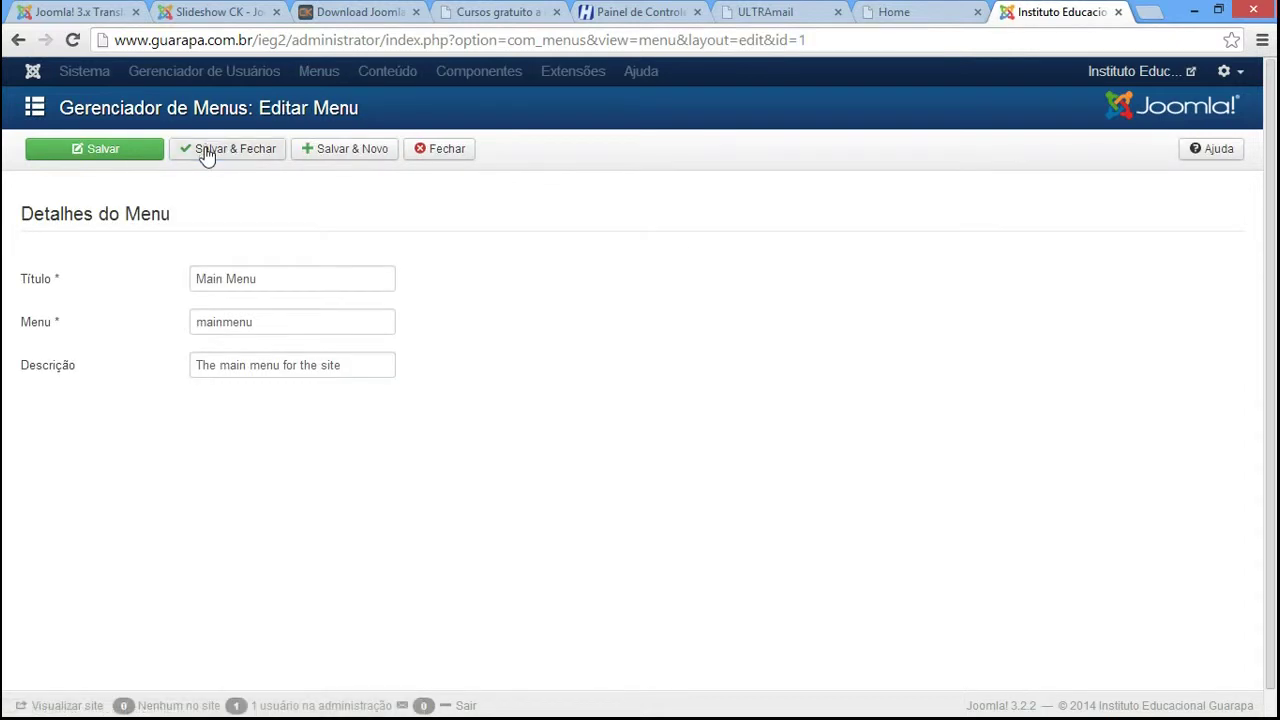
{"action": "left_click_drag", "start_coordinate": [279, 280], "coordinate": [145, 275]}
{"action": "type", "text": "Men"}
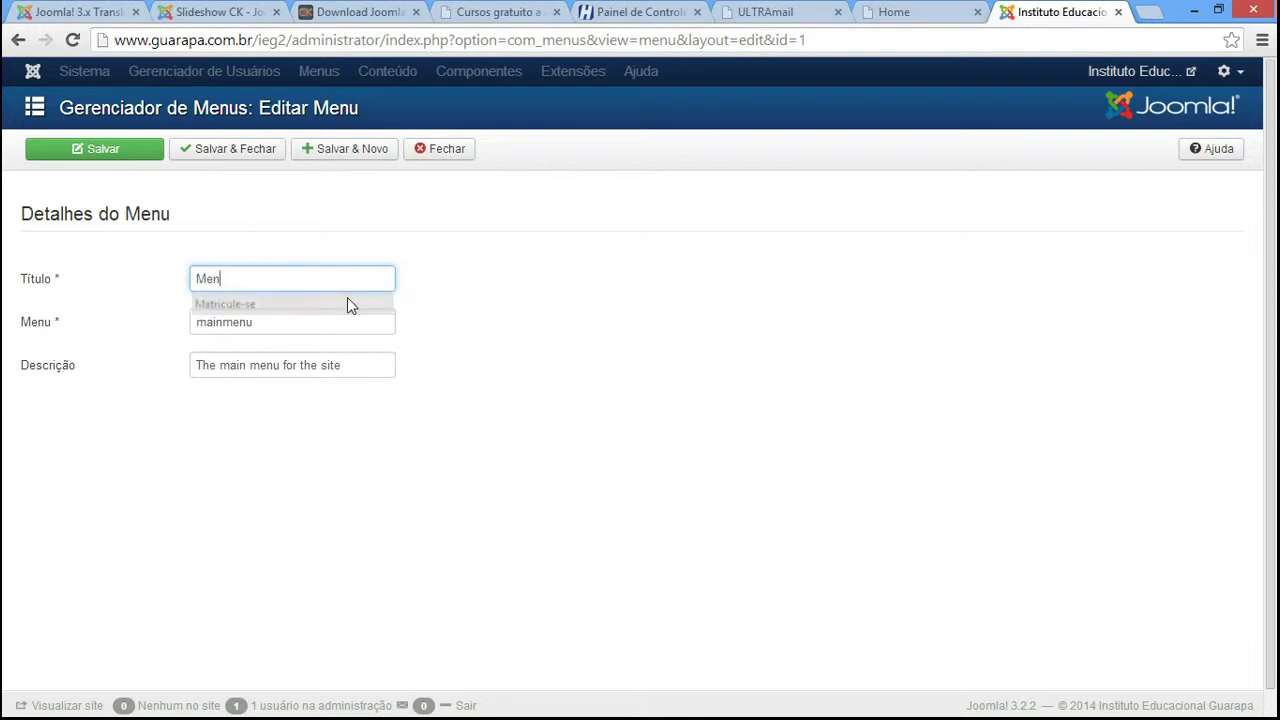
{"action": "type", "text": "u principal"}
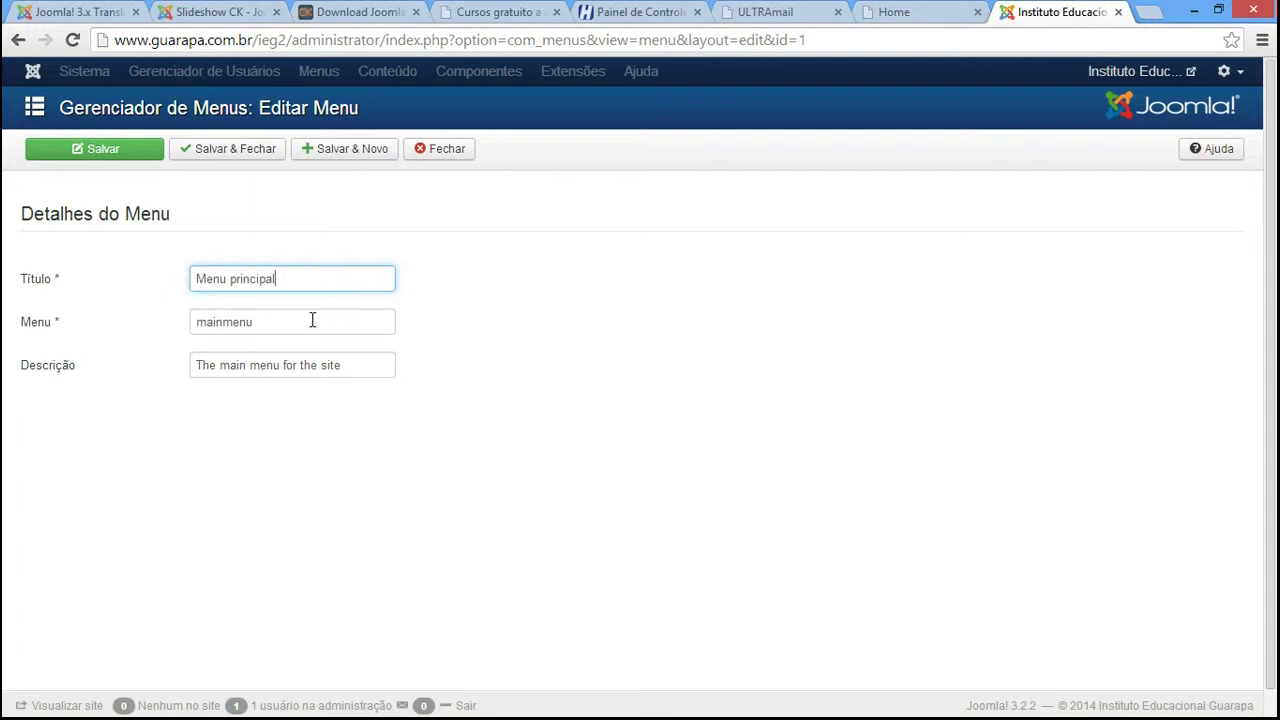
Set the menu's type name to menu-principal, clear its description and save it.
{"action": "left_click_drag", "start_coordinate": [318, 324], "coordinate": [166, 323]}
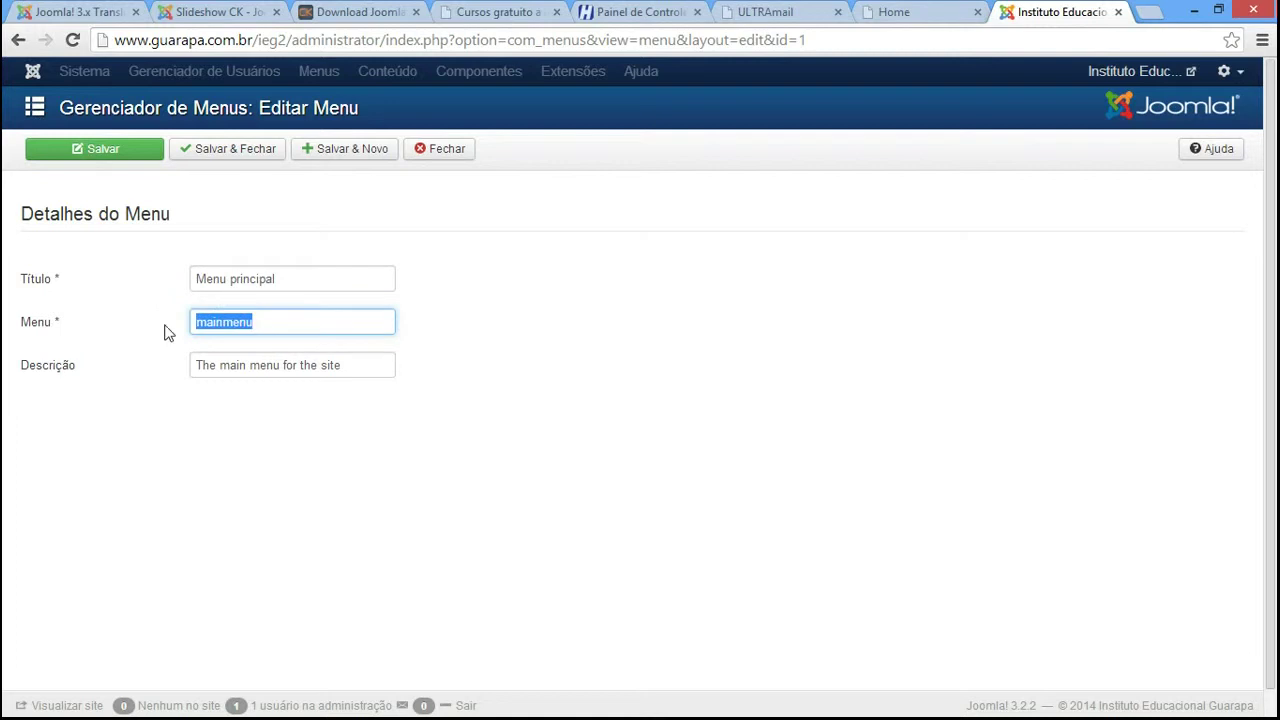
{"action": "type", "text": "menu-principal"}
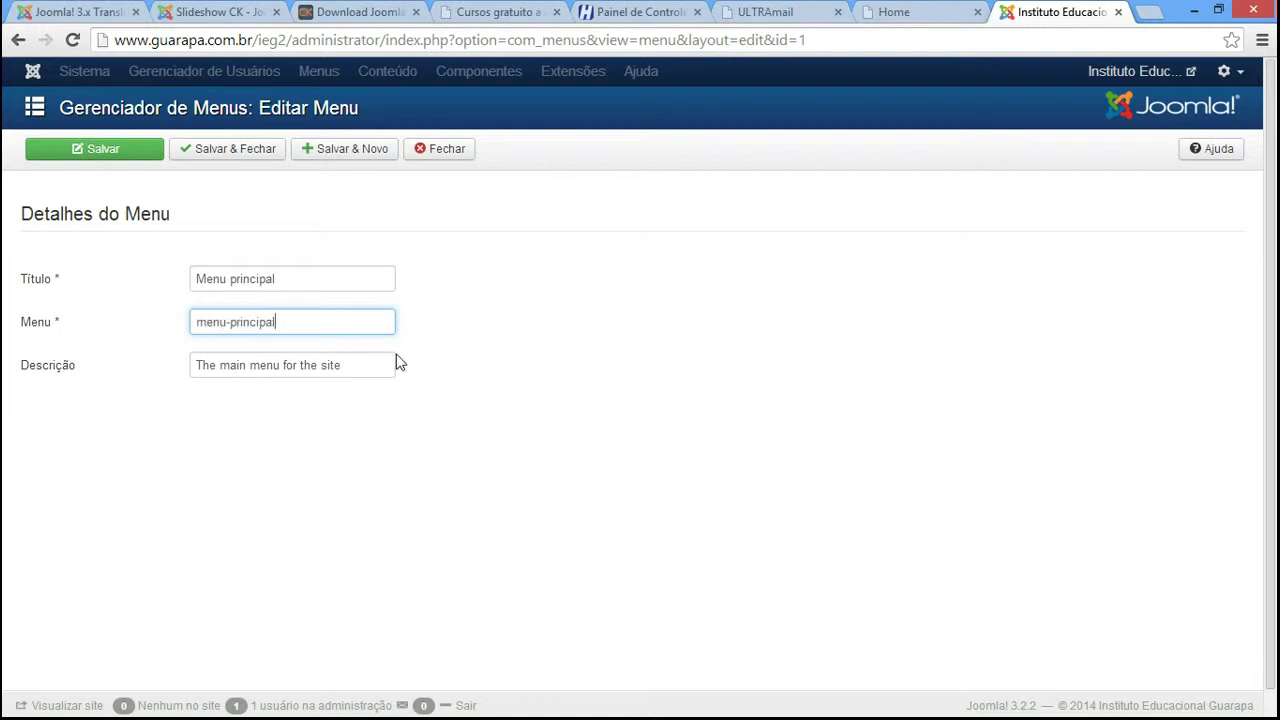
{"action": "left_click_drag", "start_coordinate": [391, 363], "coordinate": [157, 354]}
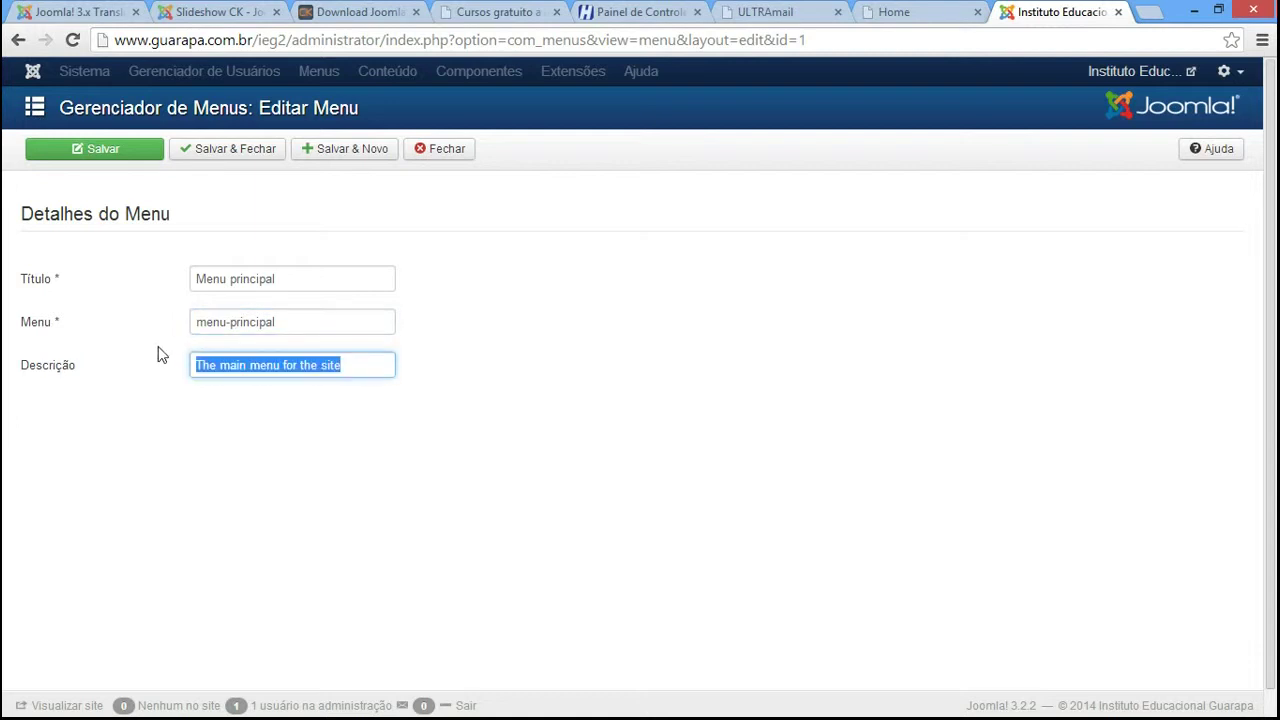
{"action": "key", "text": "BackSpace"}
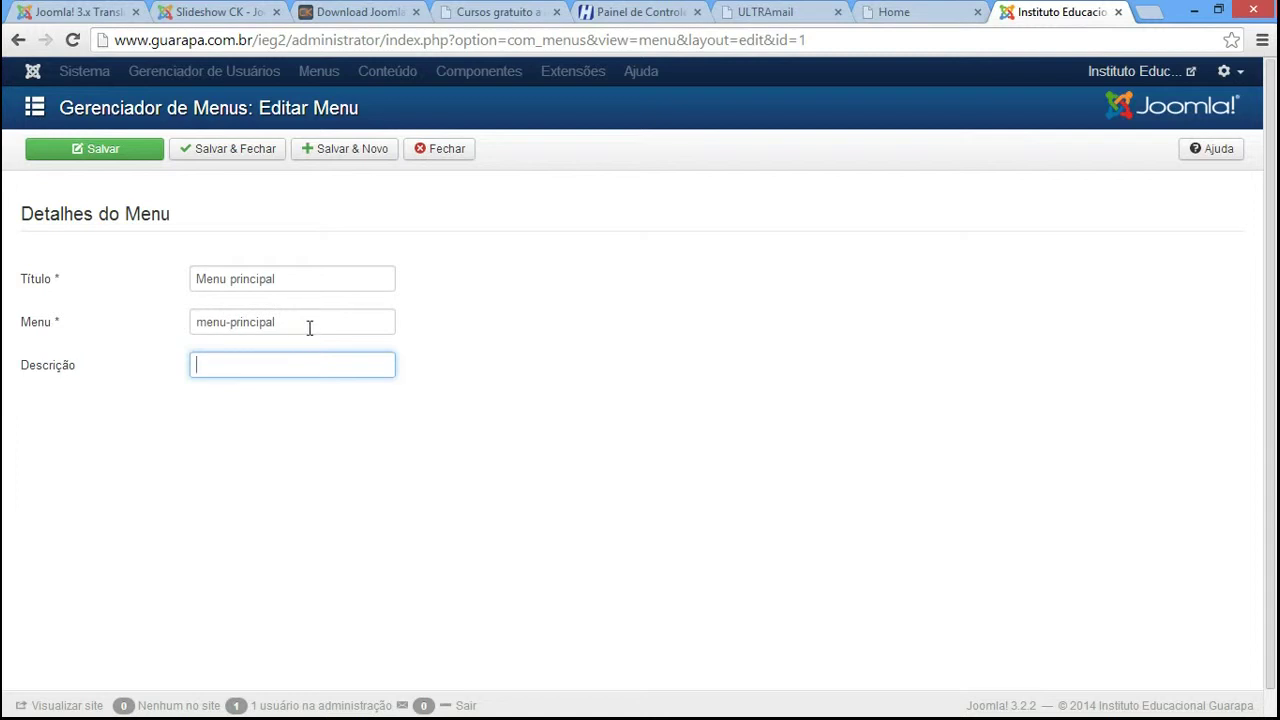
{"action": "left_click_drag", "start_coordinate": [306, 325], "coordinate": [168, 323]}
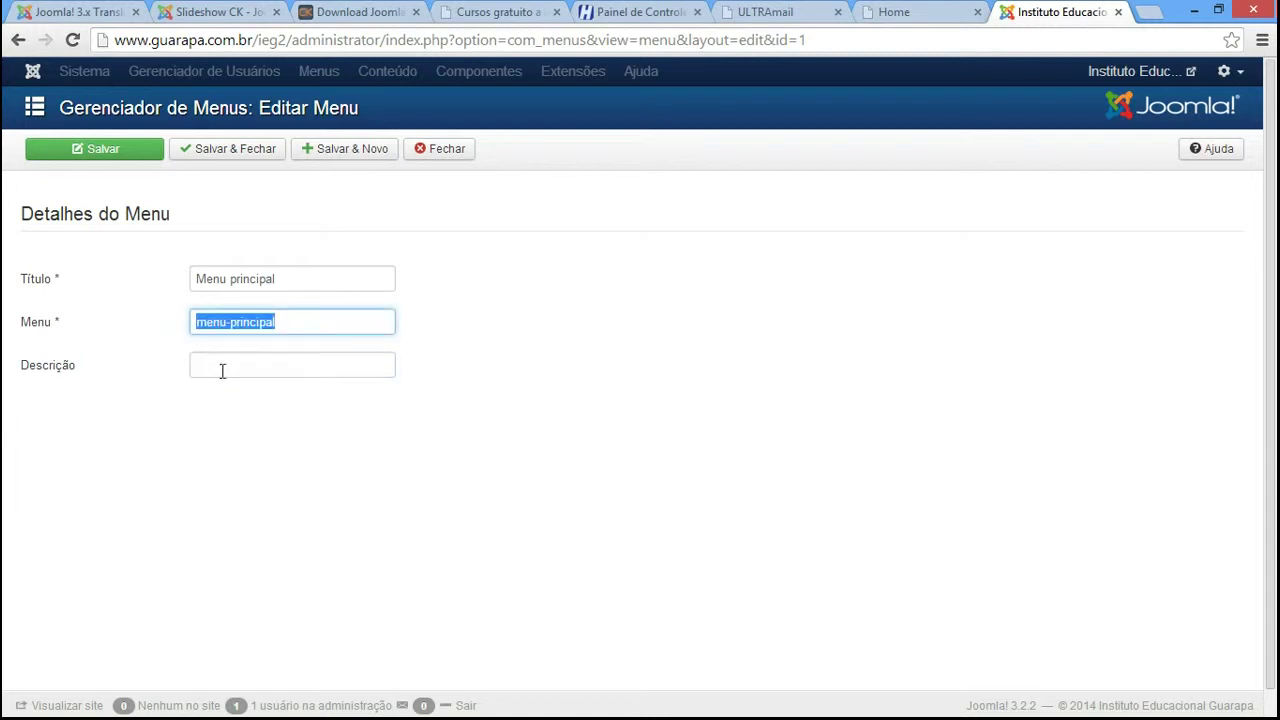
{"action": "left_click", "coordinate": [238, 152]}
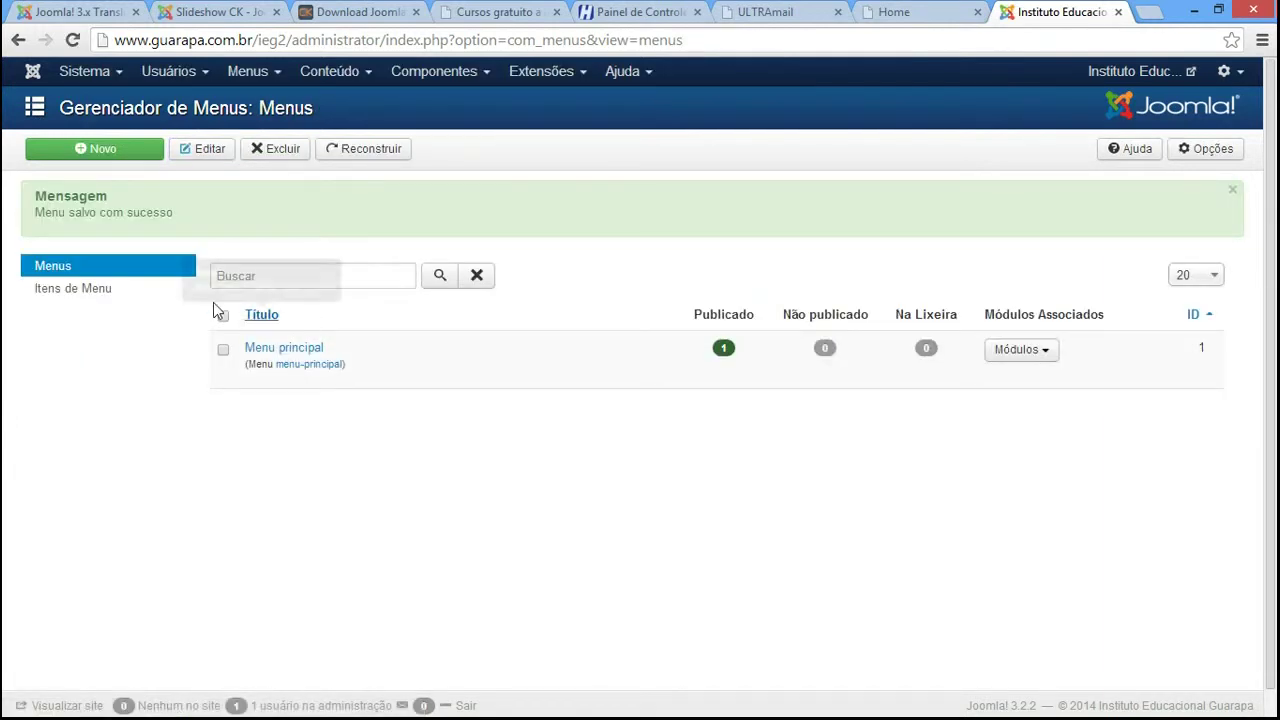
Open the list of menu items that belong to Menu principal.
{"action": "left_click", "coordinate": [112, 298]}
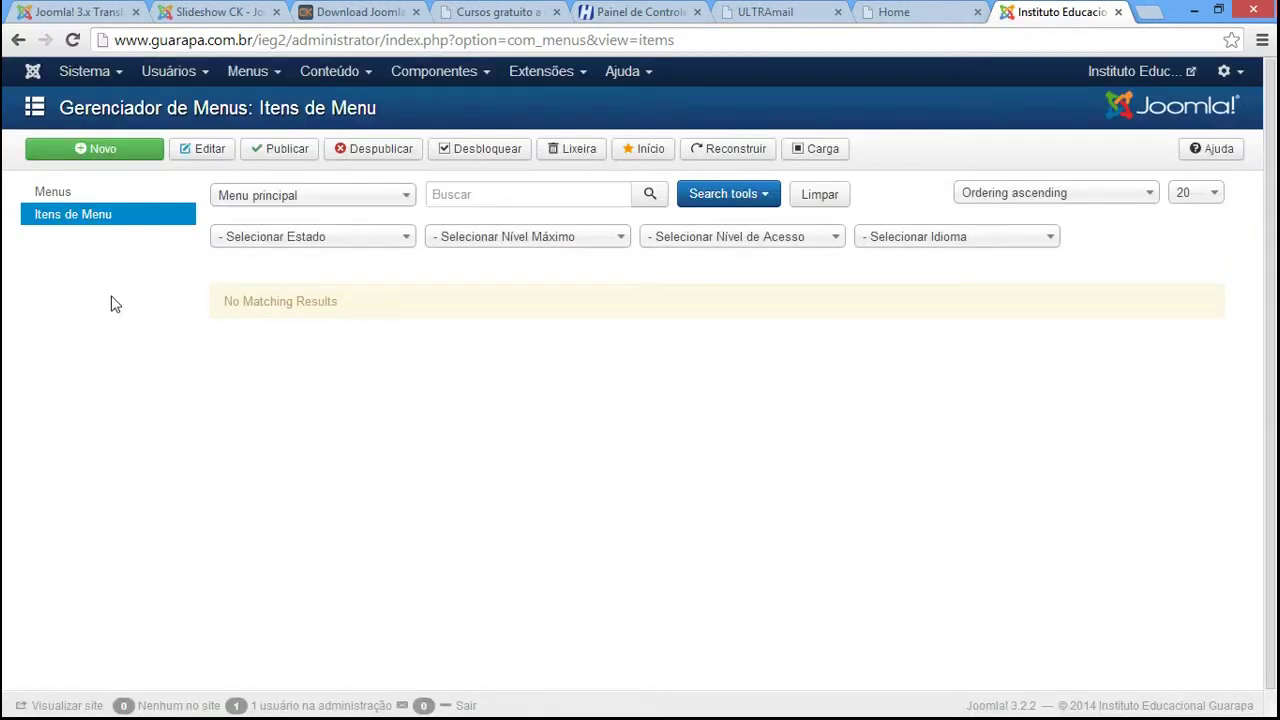
{"action": "left_click", "coordinate": [52, 191]}
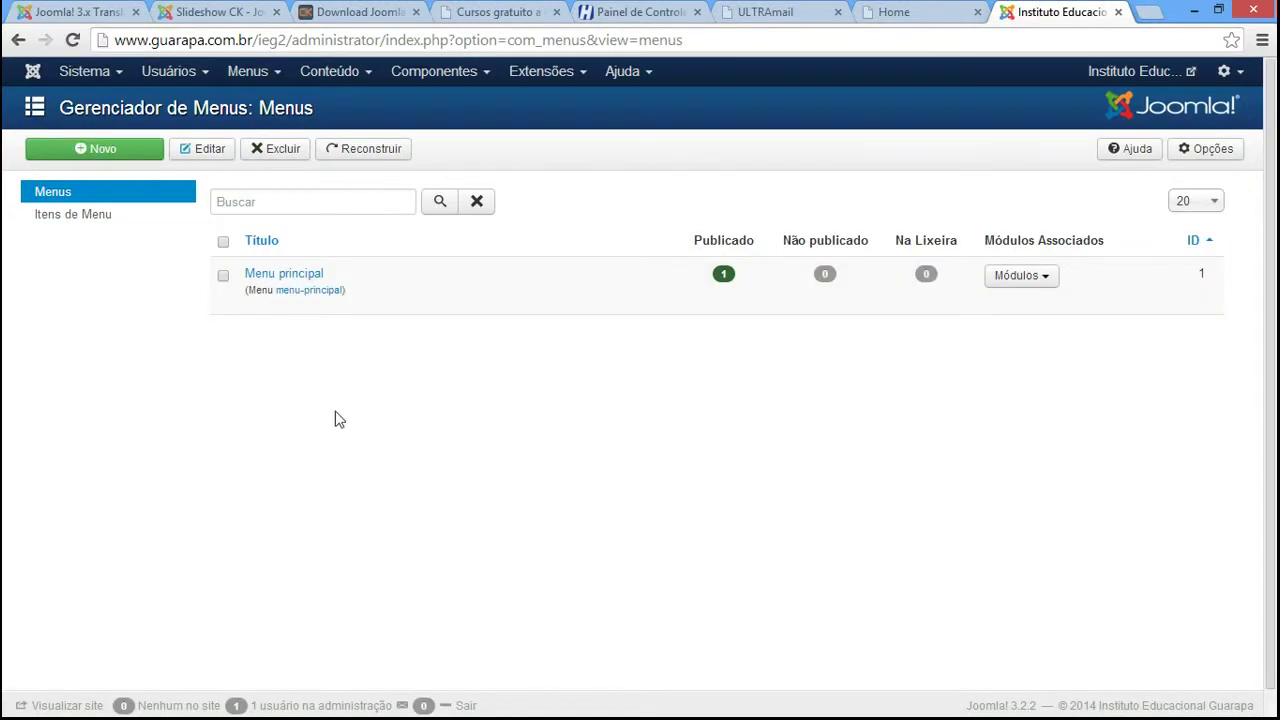
{"action": "left_click", "coordinate": [296, 284]}
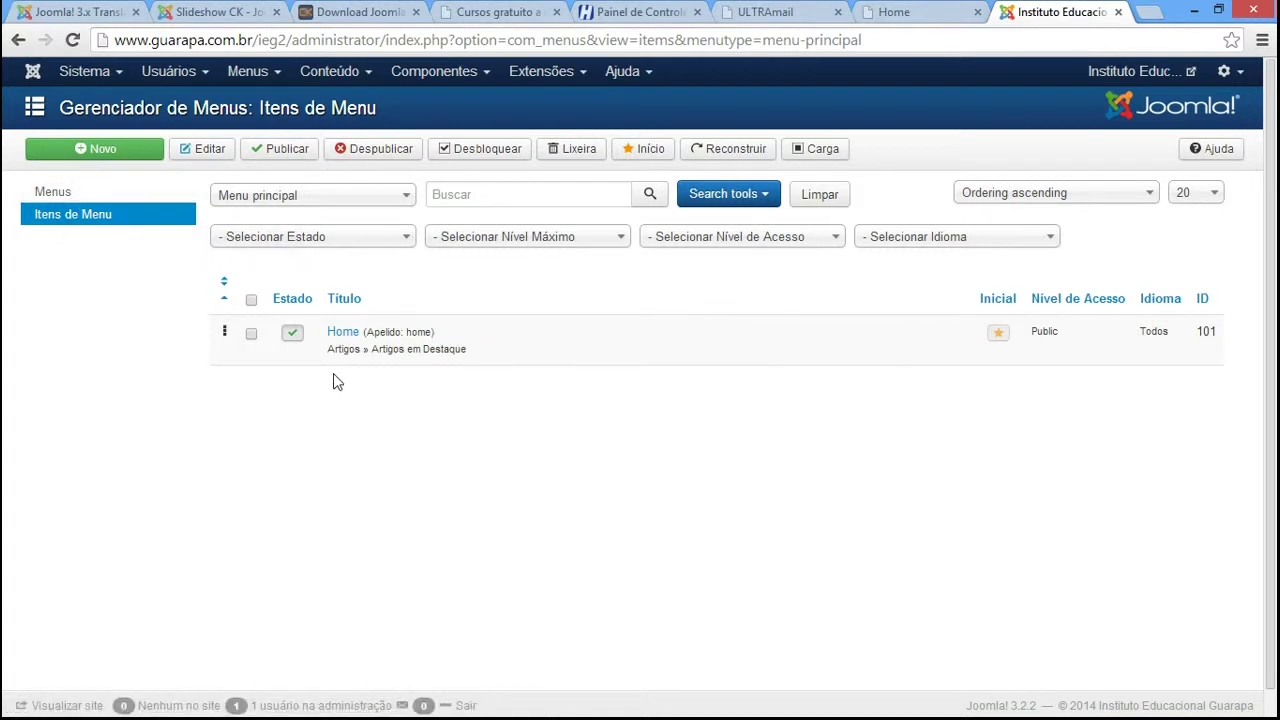
Compare the menu item list with the navigation on the published site and reload the site's Home page.
{"action": "left_click", "coordinate": [912, 12]}
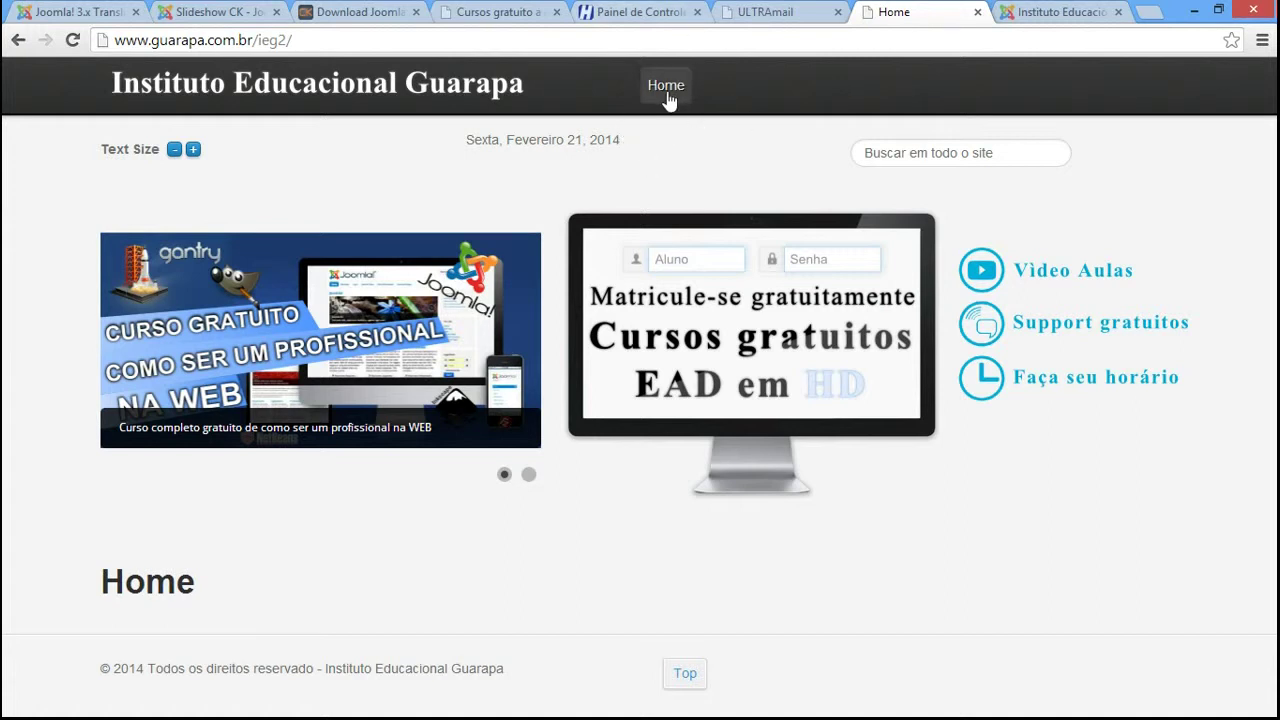
{"action": "left_click", "coordinate": [1032, 12]}
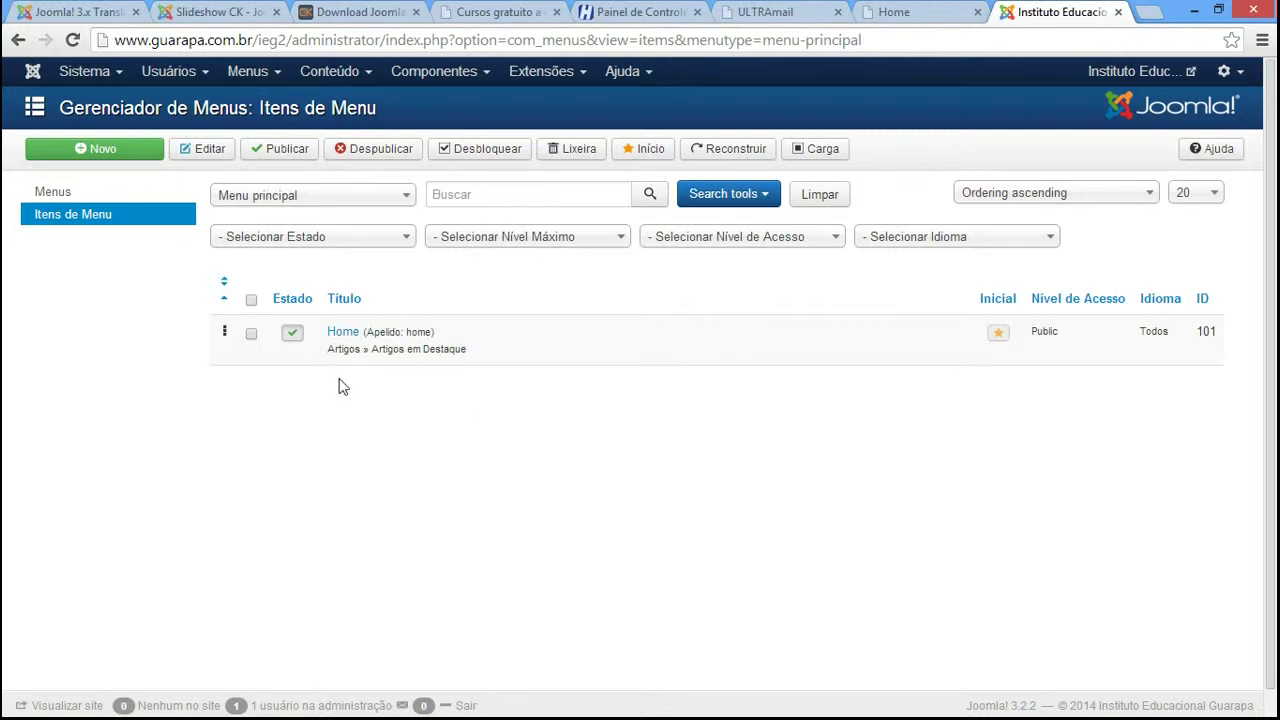
{"action": "left_click", "coordinate": [910, 12]}
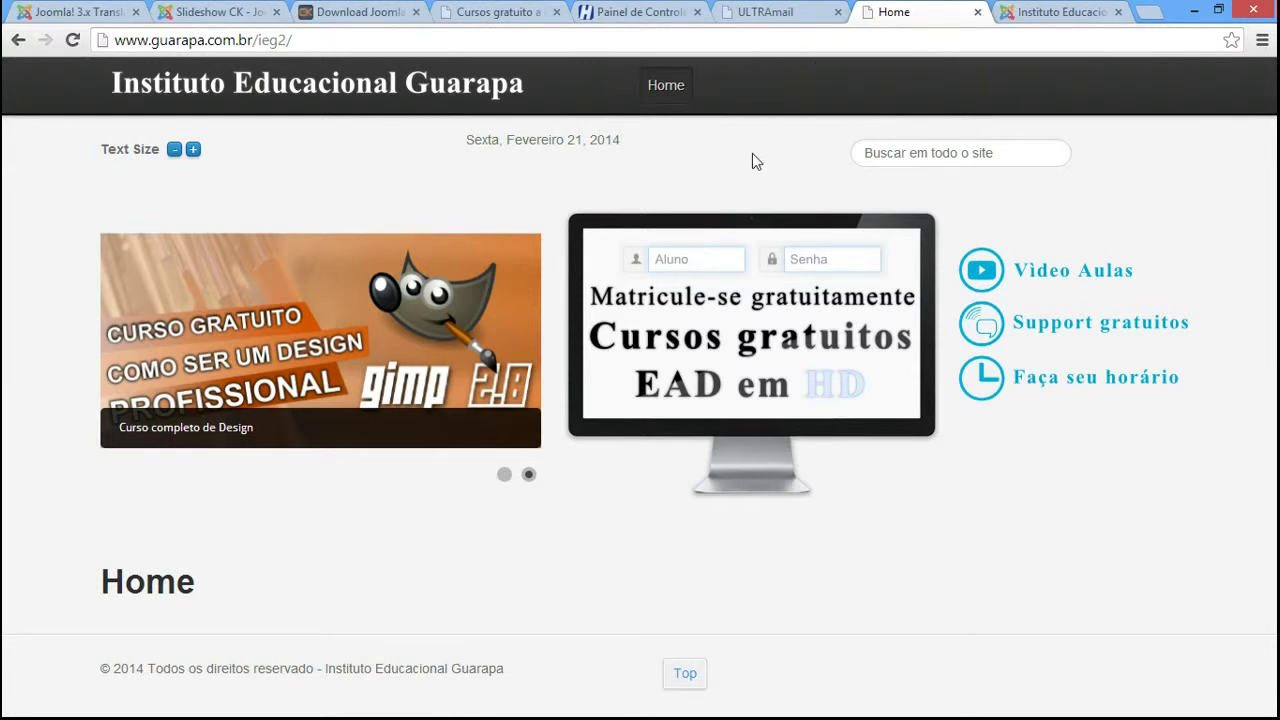
{"action": "left_click", "coordinate": [676, 97]}
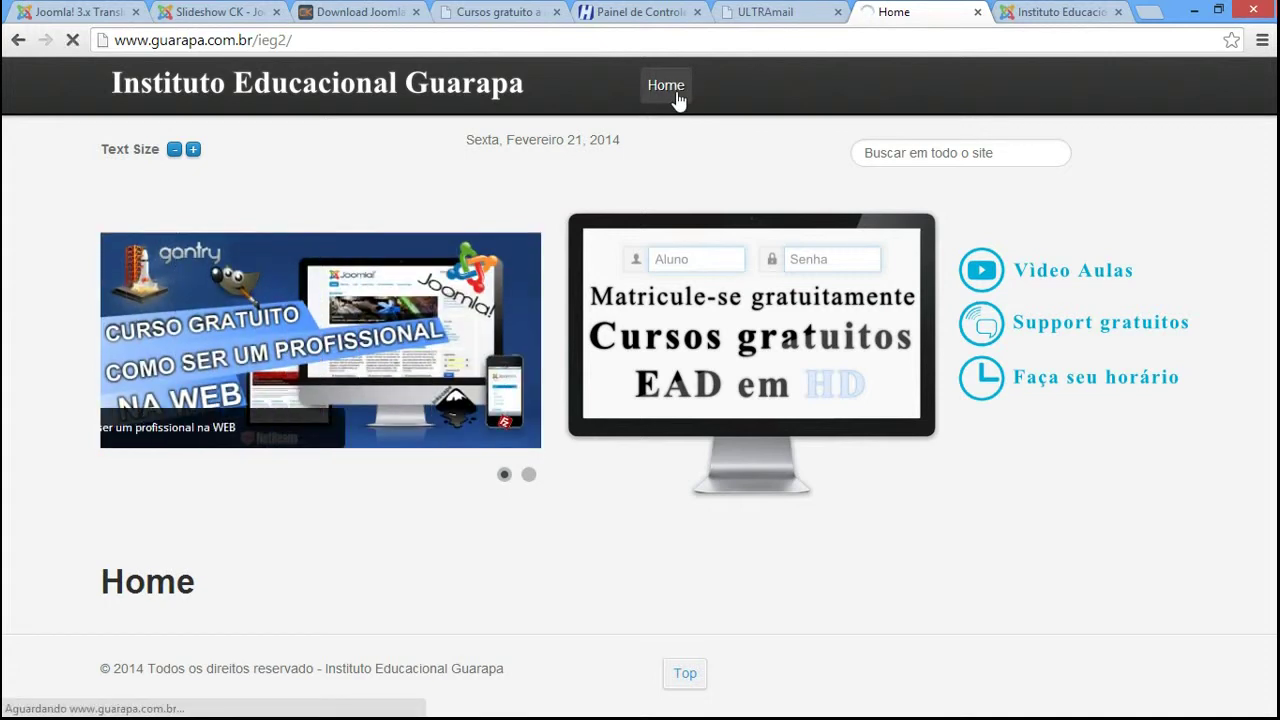
Compare the published site with the menu manager and open the list of menu items in Menu principal.
{"action": "key", "text": "ctrl+Tab"}
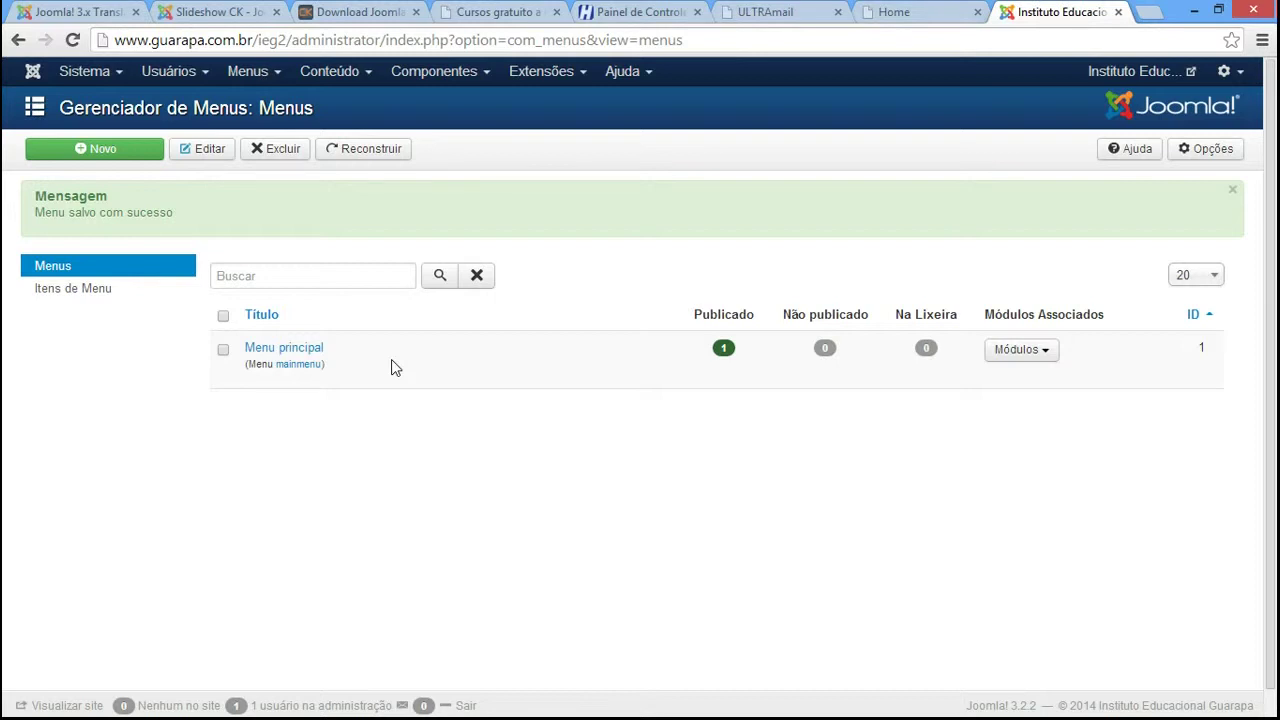
{"action": "left_click", "coordinate": [884, 12]}
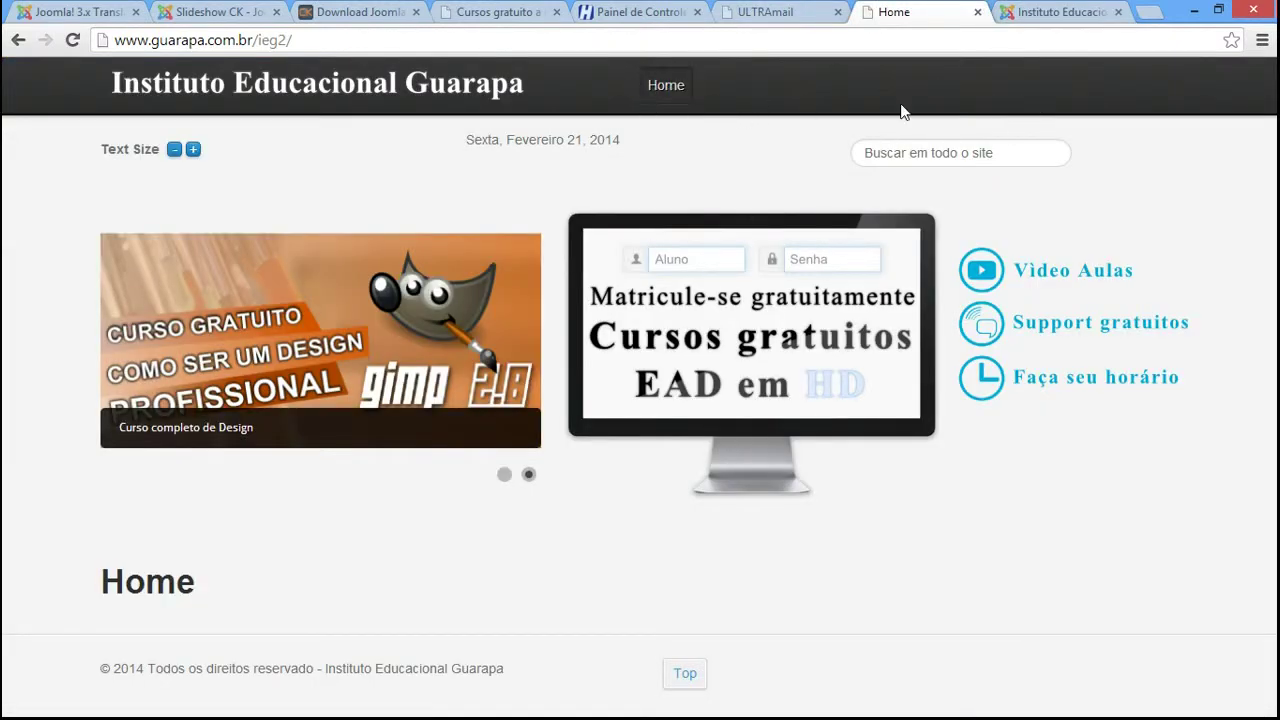
{"action": "left_click", "coordinate": [1006, 14]}
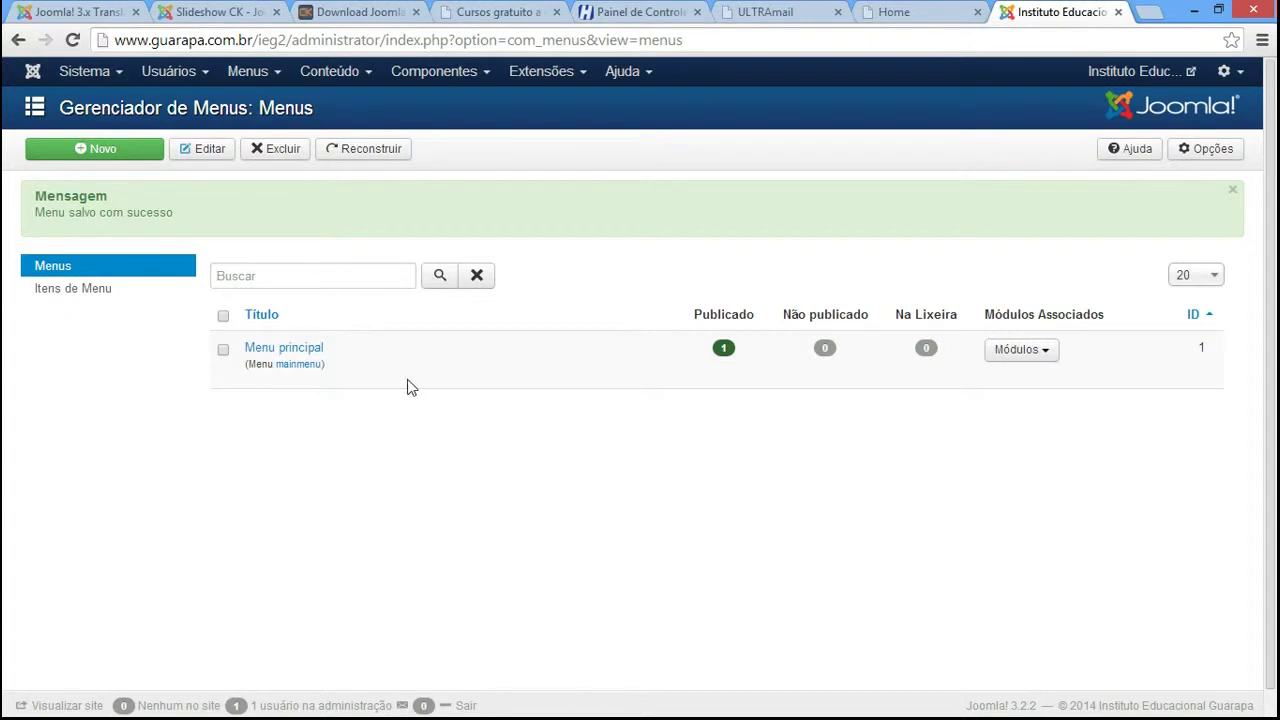
{"action": "left_click", "coordinate": [318, 356]}
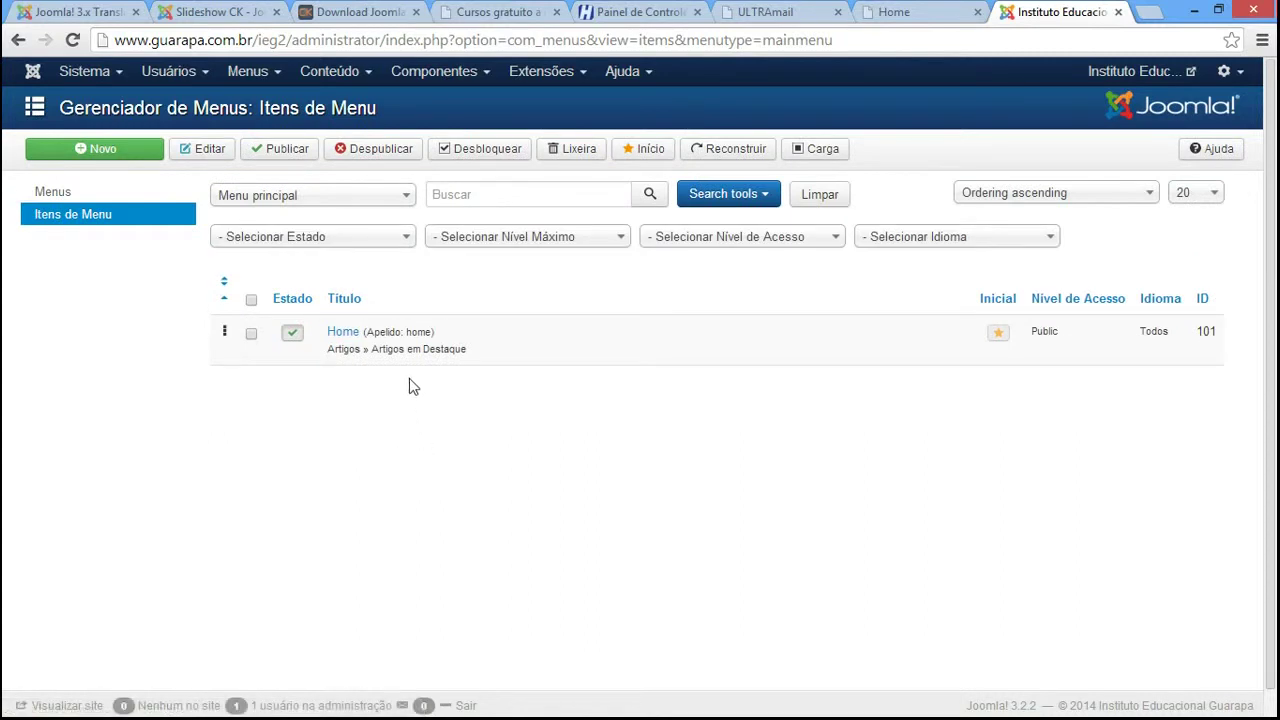
{"action": "left_click", "coordinate": [90, 192]}
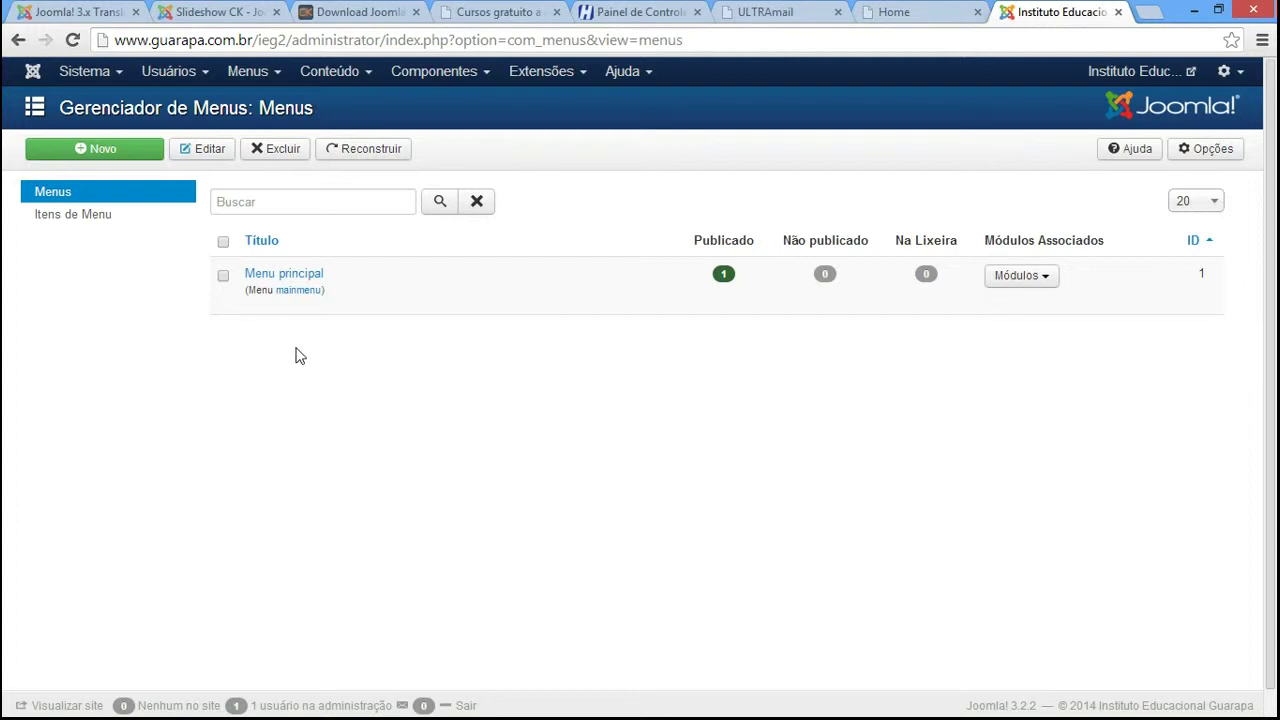
{"action": "left_click", "coordinate": [310, 277]}
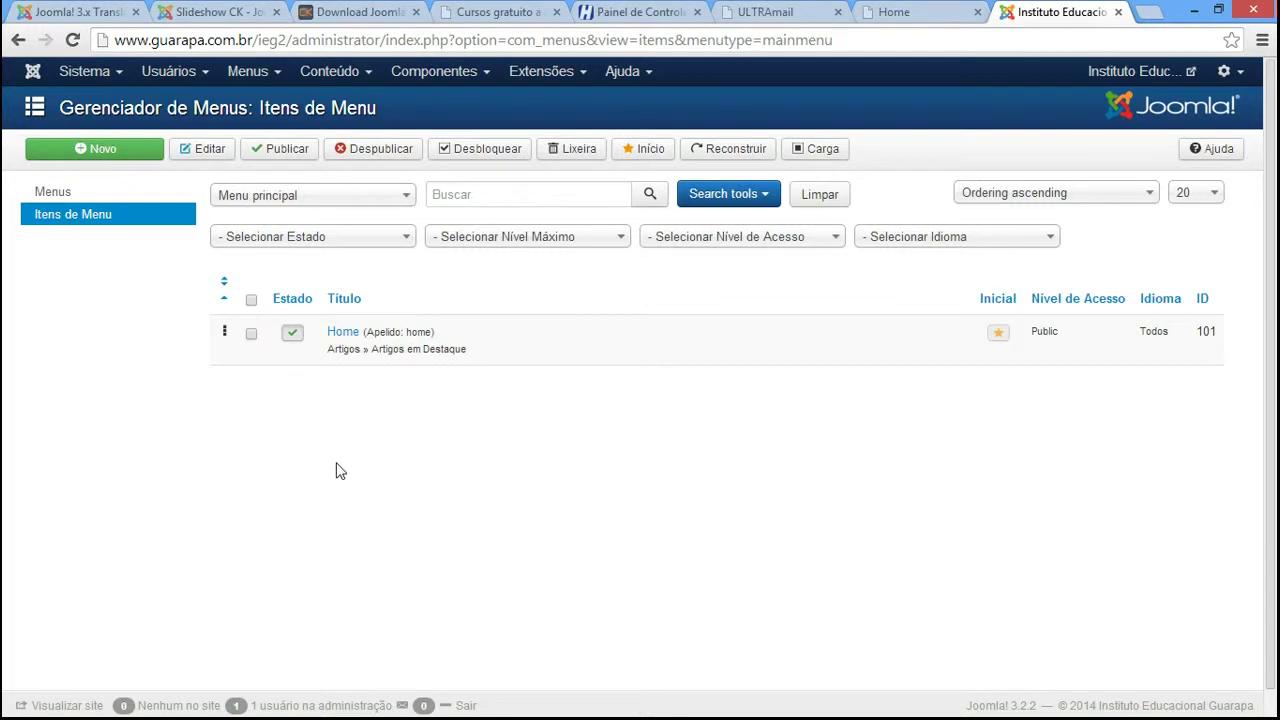
Try retitling the Home menu item as Página Inicial, then close it without saving the change.
{"action": "left_click", "coordinate": [343, 338]}
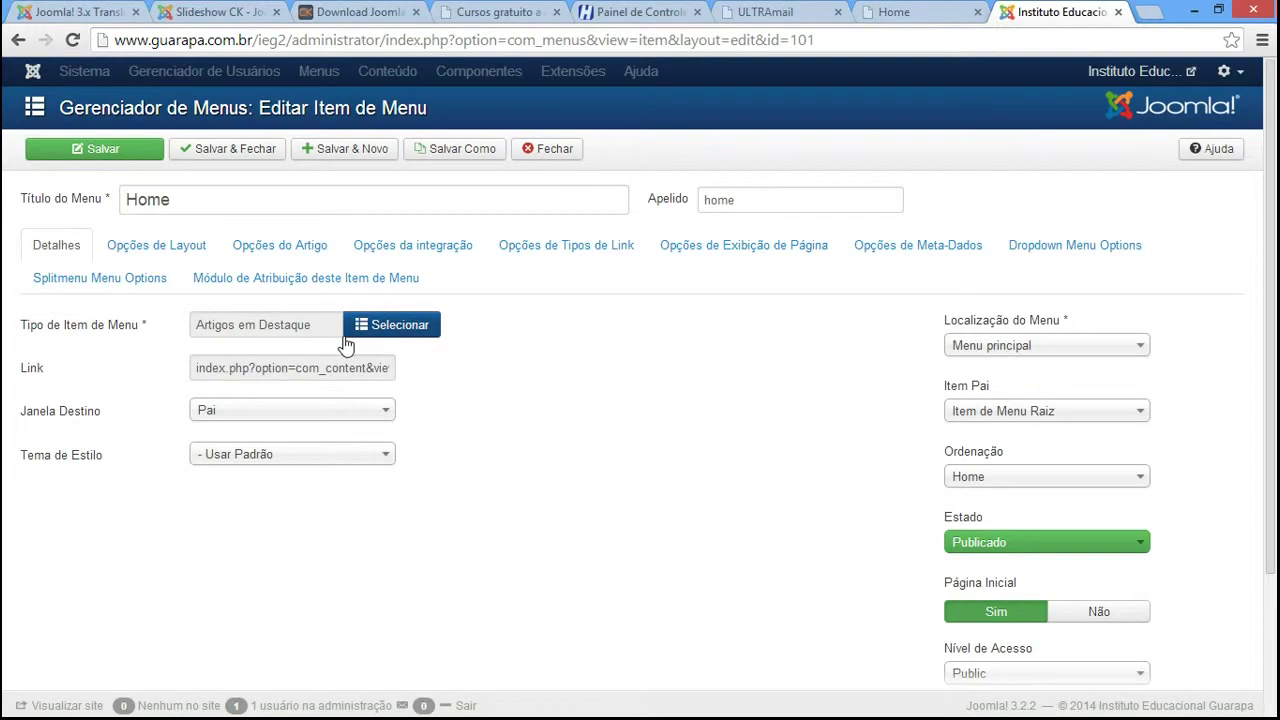
{"action": "left_click", "coordinate": [160, 204]}
{"action": "double_click", "coordinate": [160, 204]}
{"action": "left_click", "coordinate": [252, 202]}
{"action": "key", "text": "ctrl+a"}
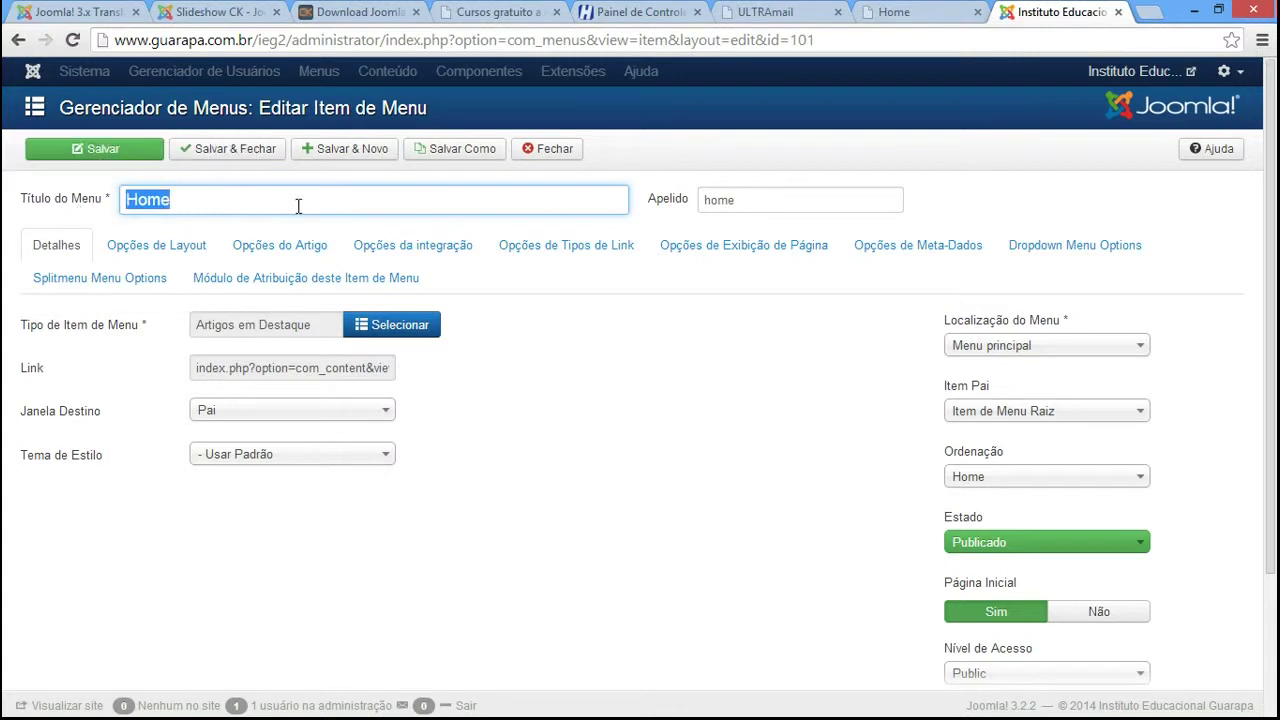
{"action": "type", "text": "Página Inicial"}
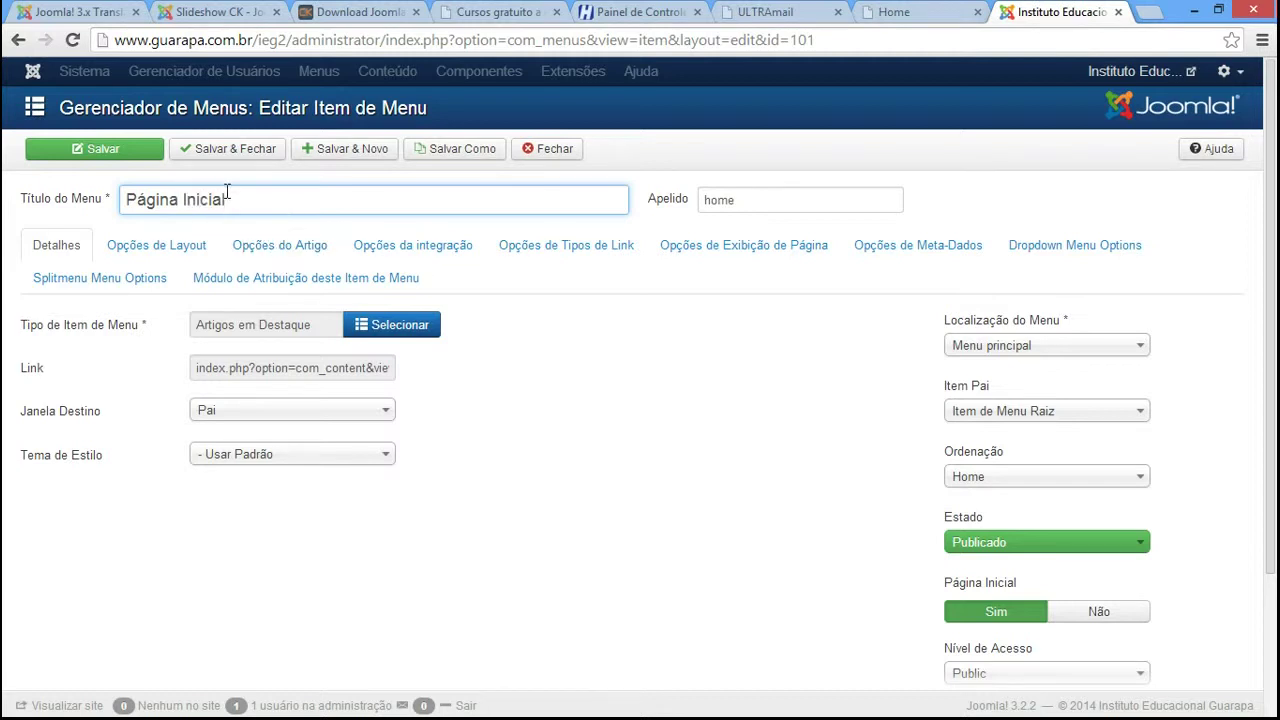
{"action": "key", "text": "ctrl+z"}
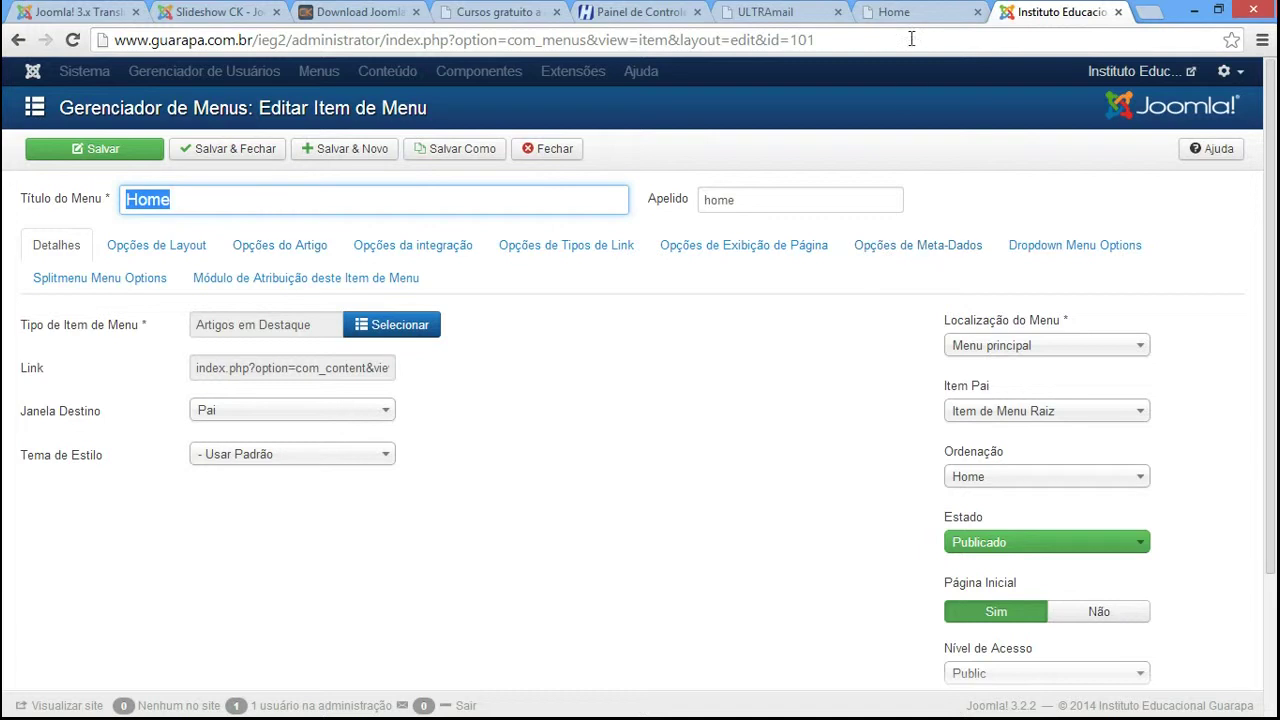
{"action": "left_click", "coordinate": [922, 10]}
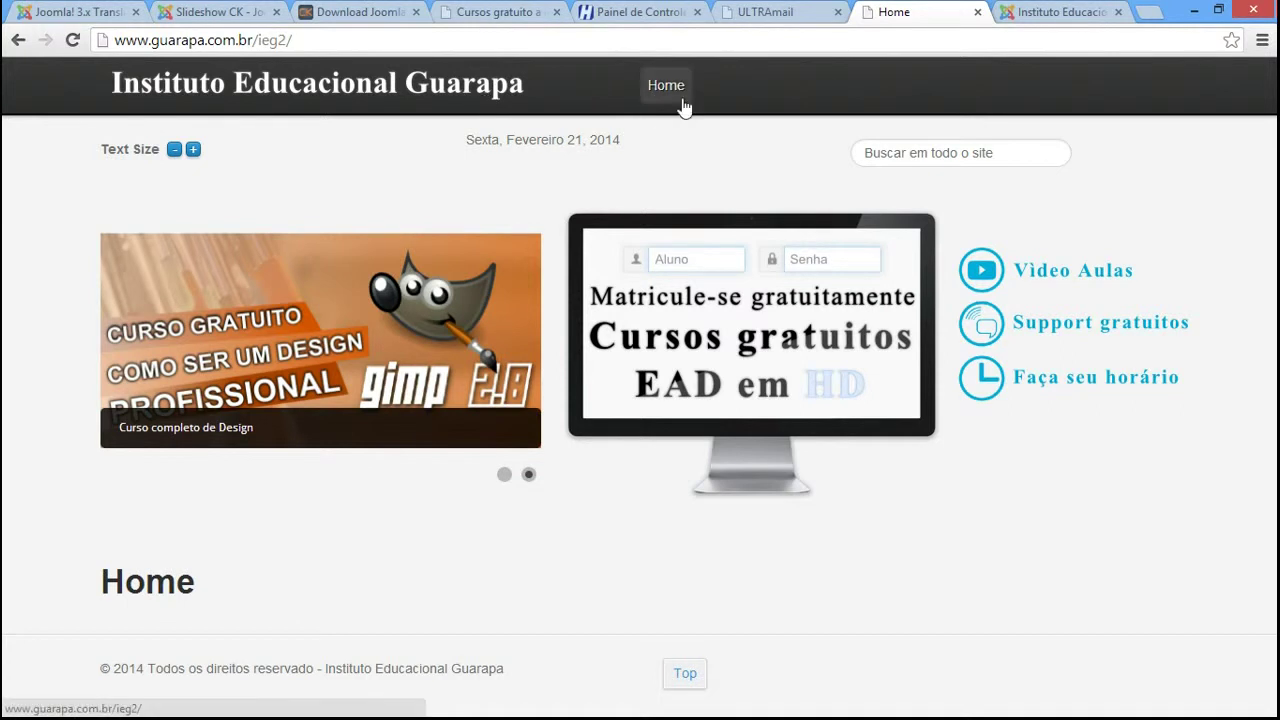
{"action": "left_click", "coordinate": [1065, 12]}
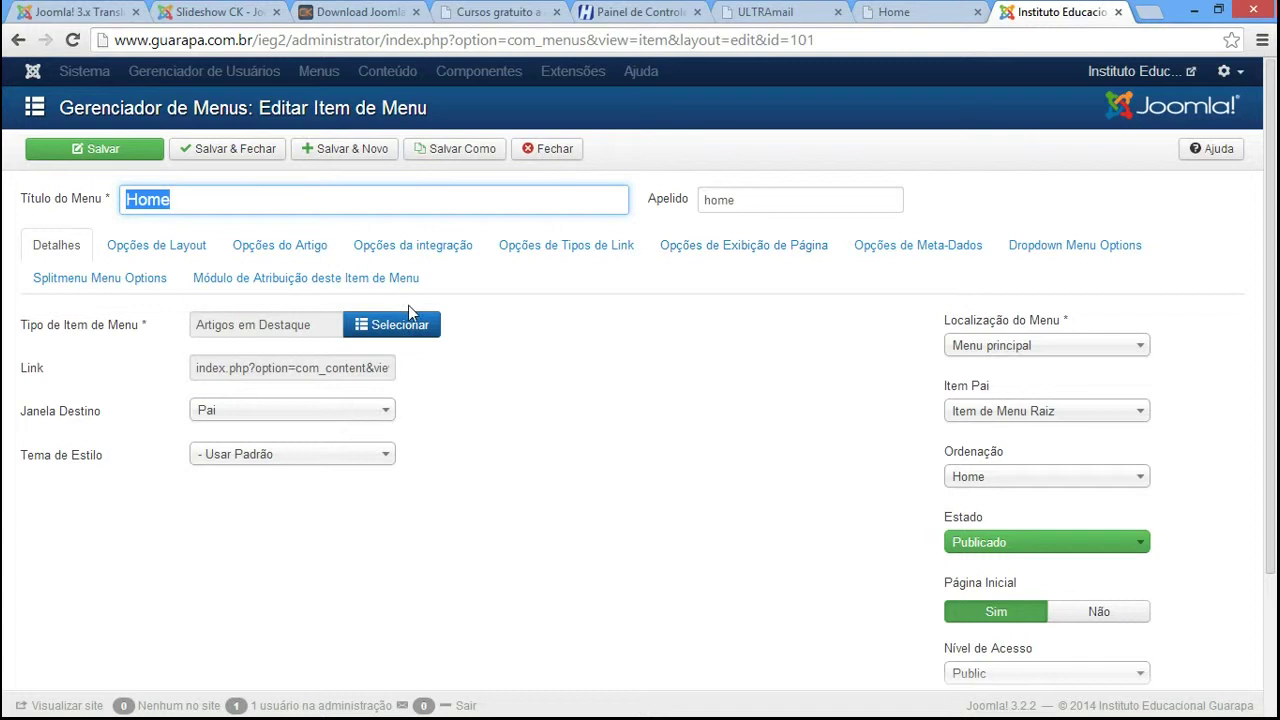
{"action": "left_click", "coordinate": [554, 150]}
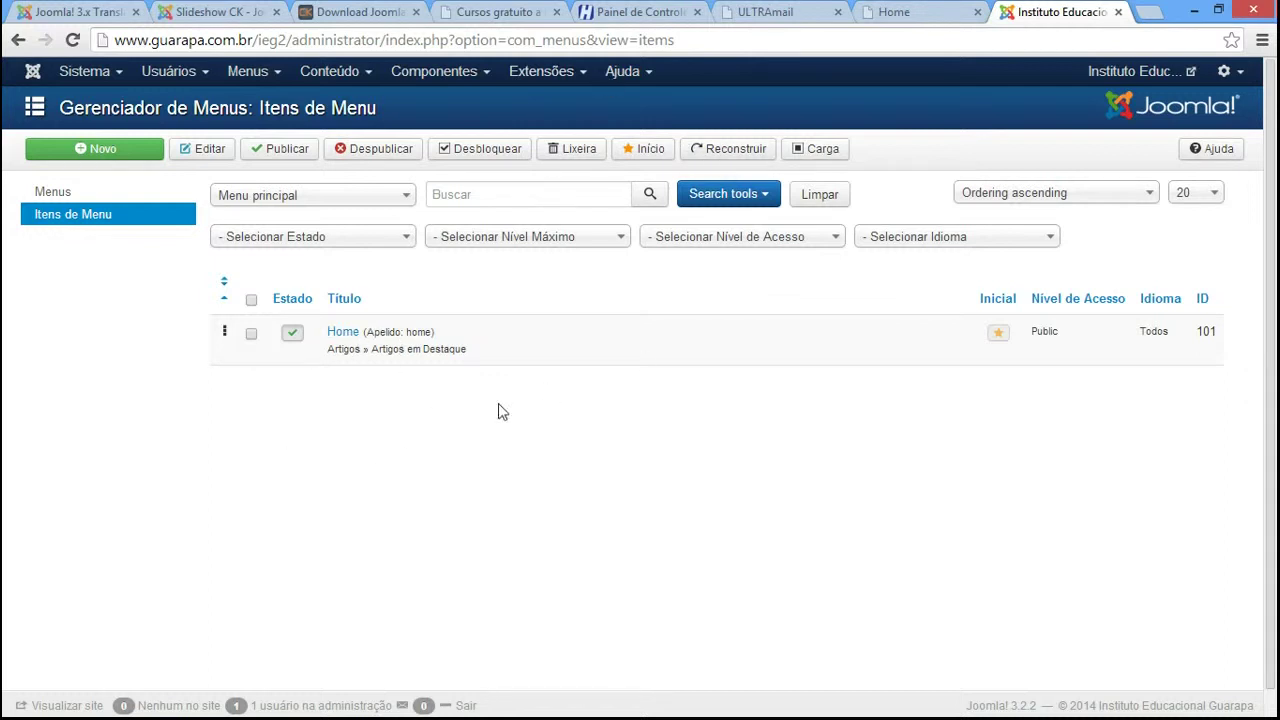
Create a new menu item in Menu principal and set its type to Único Artigo.
{"action": "left_click", "coordinate": [903, 10]}
{"action": "left_click", "coordinate": [113, 157]}
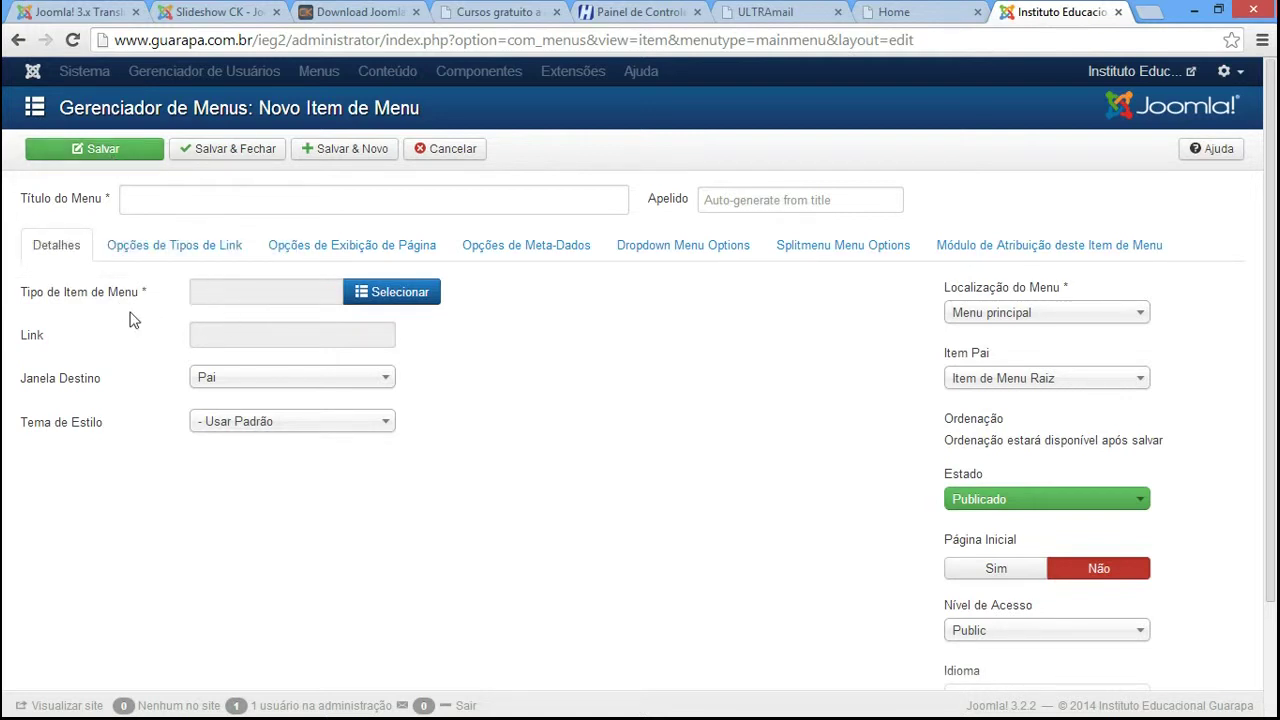
{"action": "left_click", "coordinate": [398, 294]}
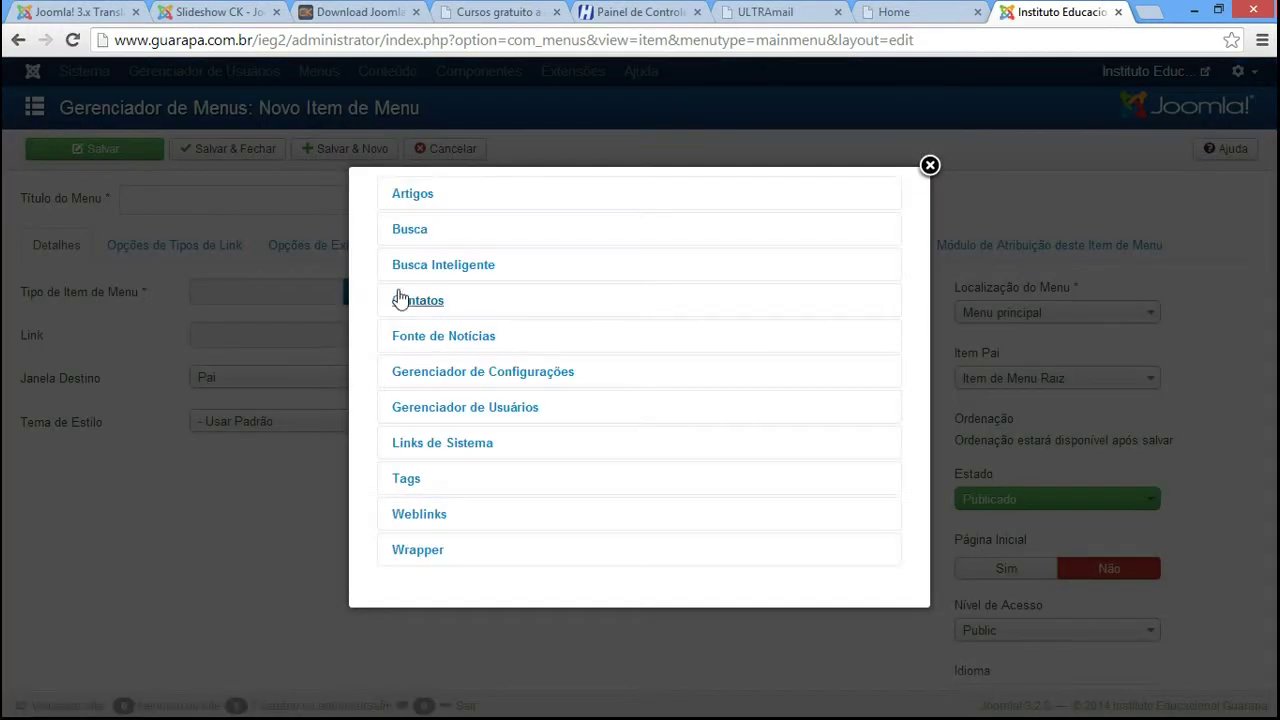
{"action": "left_click", "coordinate": [432, 199]}
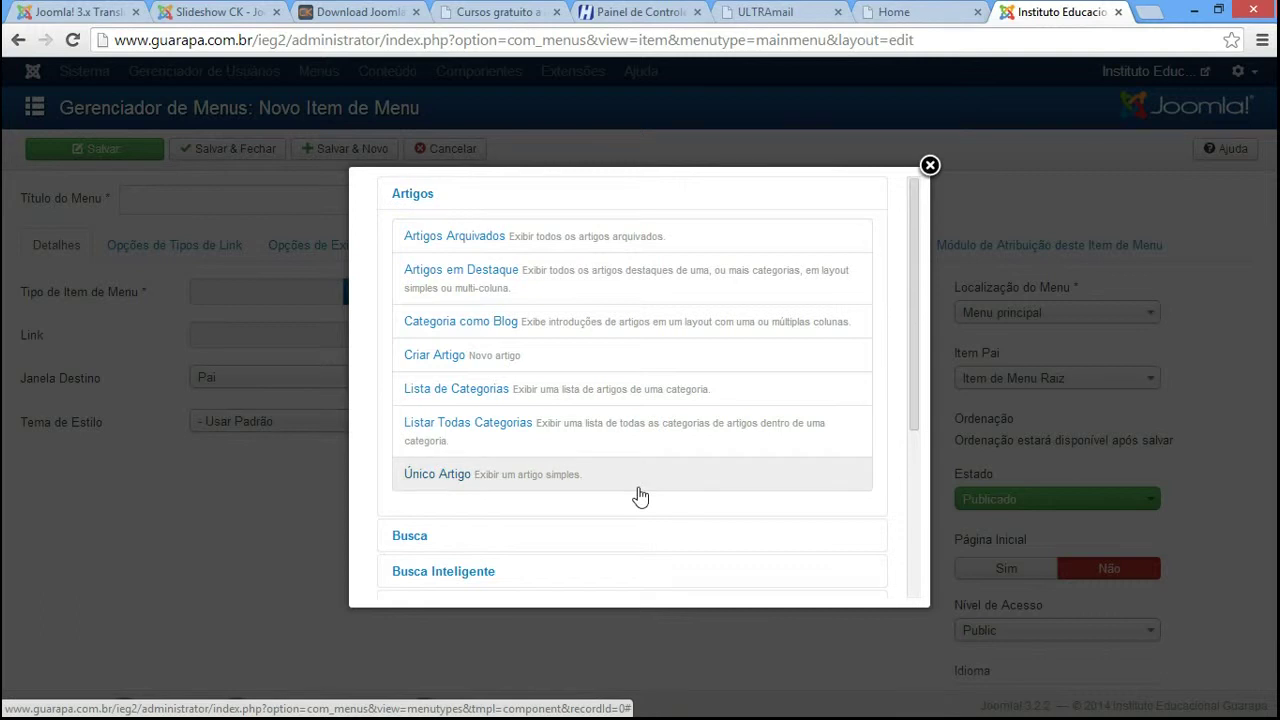
{"action": "left_click", "coordinate": [437, 474]}
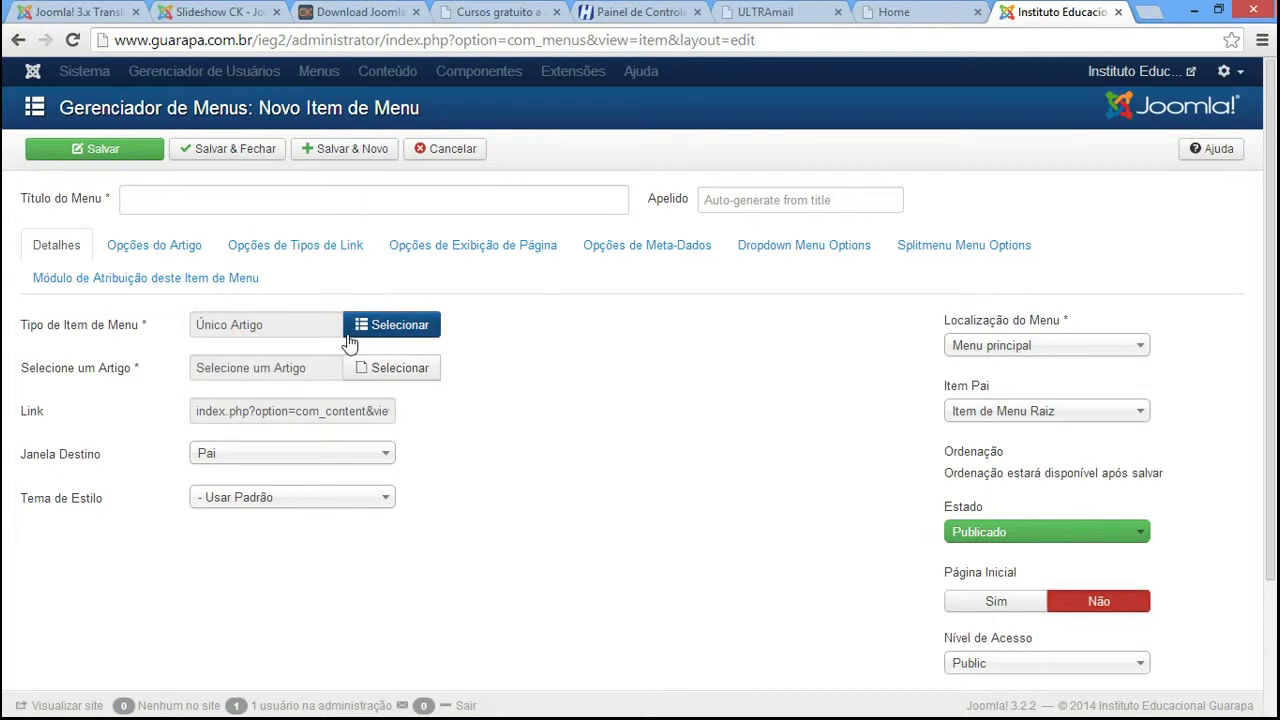
Review the menu item types available under Artigos and close the list without choosing another one.
{"action": "left_click", "coordinate": [418, 336]}
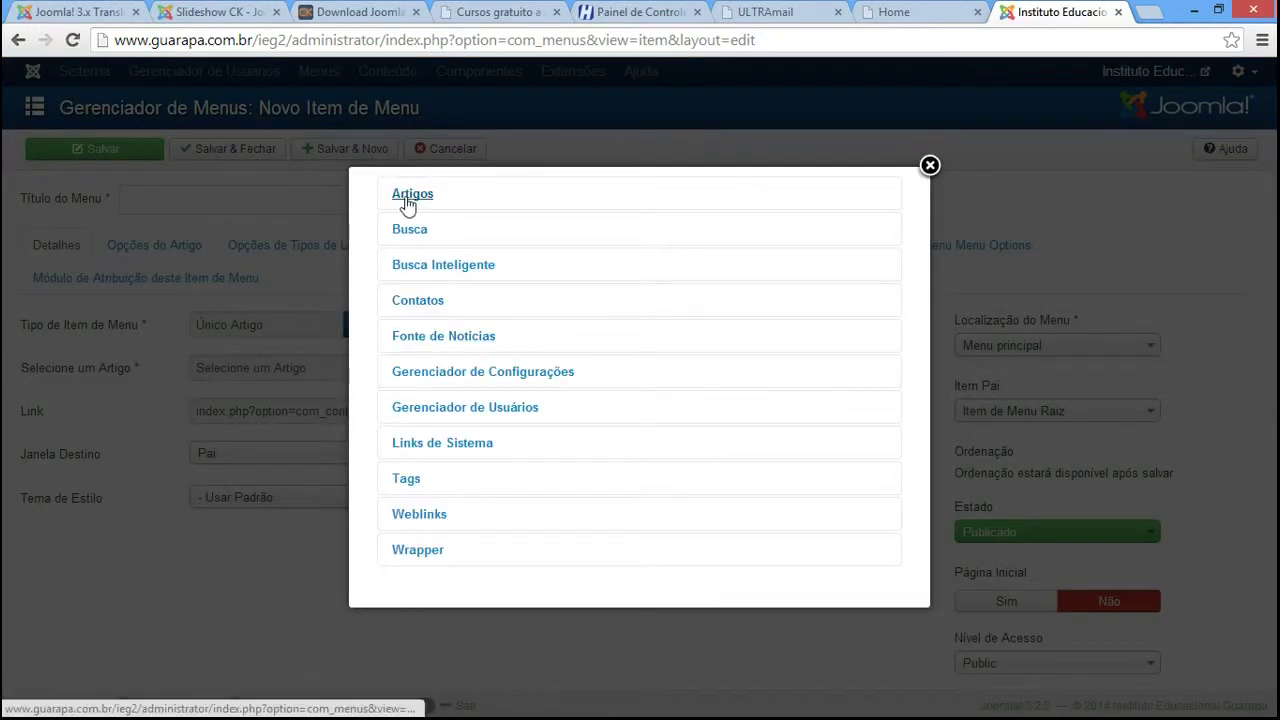
{"action": "left_click", "coordinate": [407, 200]}
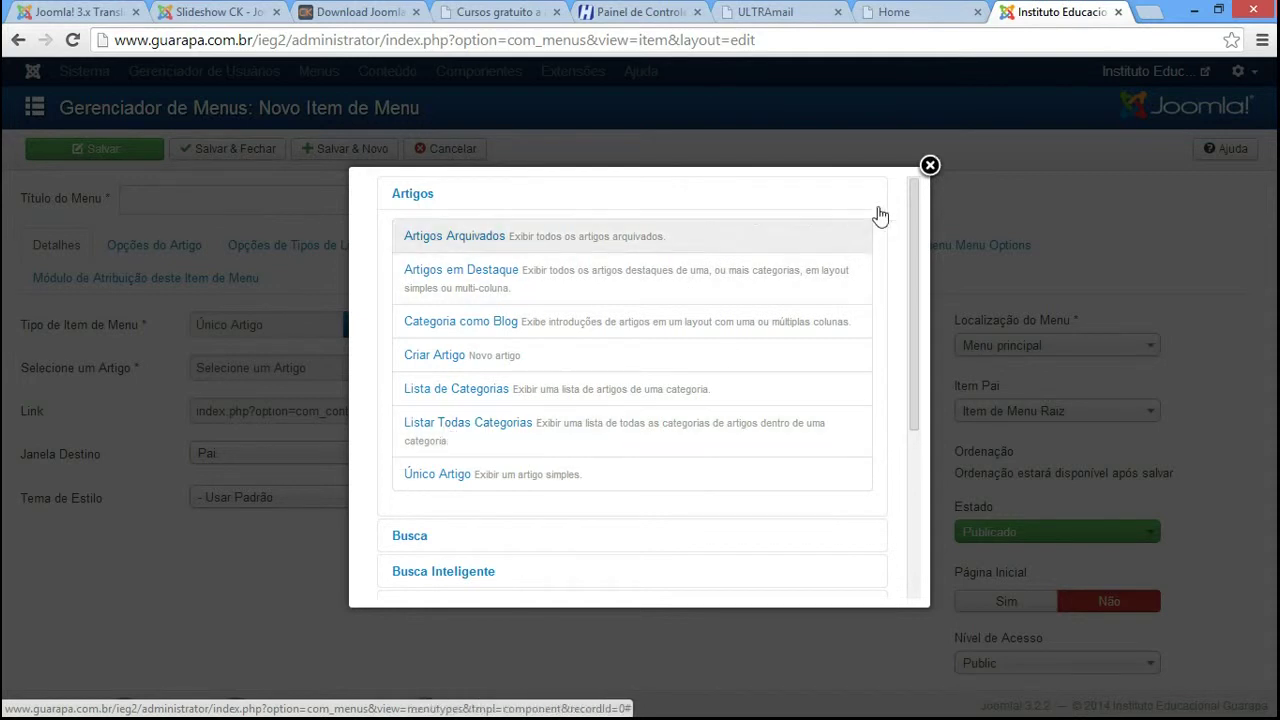
{"action": "left_click", "coordinate": [930, 166]}
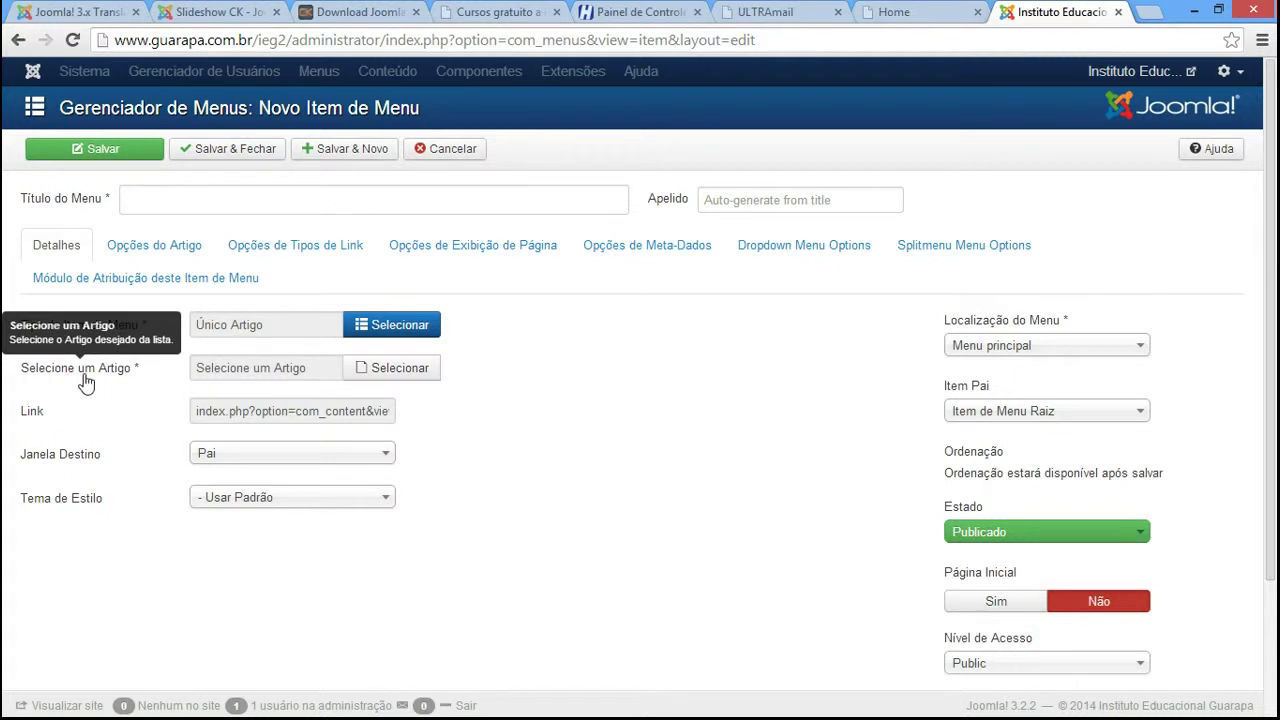
Assign the Matricule-se article to the new menu item and save it with the title Matricule-se.
{"action": "left_click", "coordinate": [392, 372]}
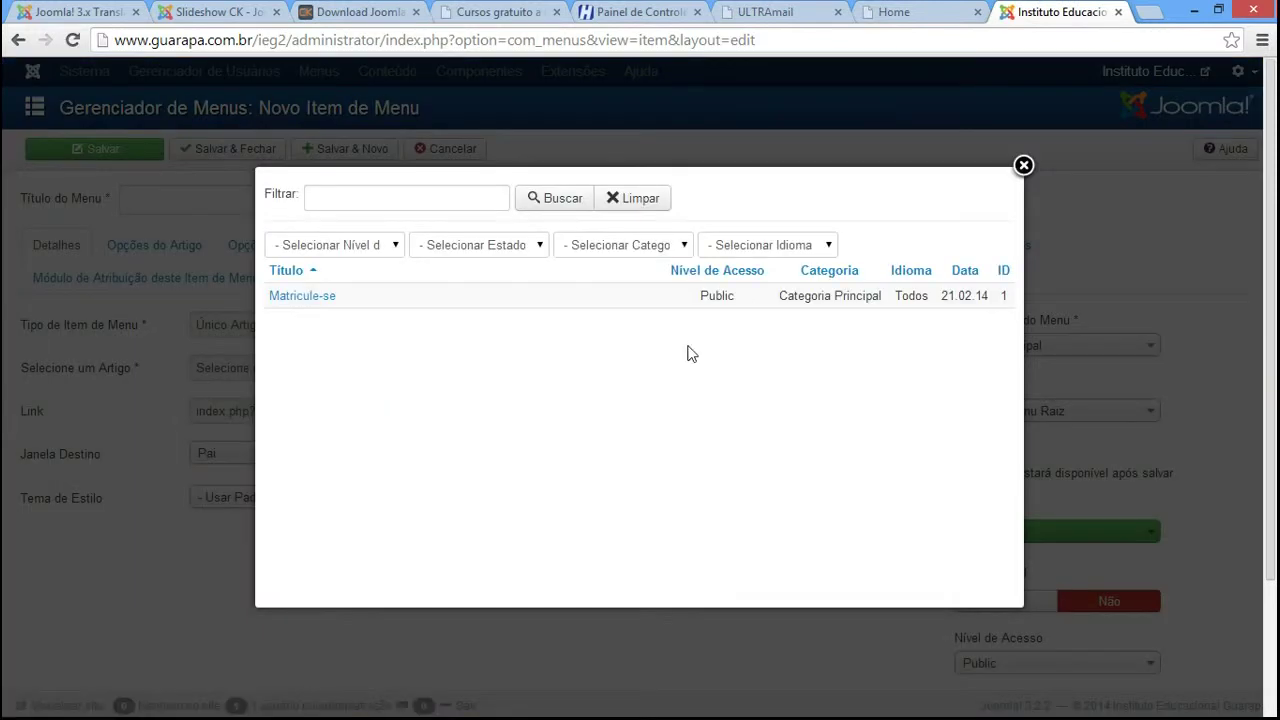
{"action": "left_click", "coordinate": [320, 297]}
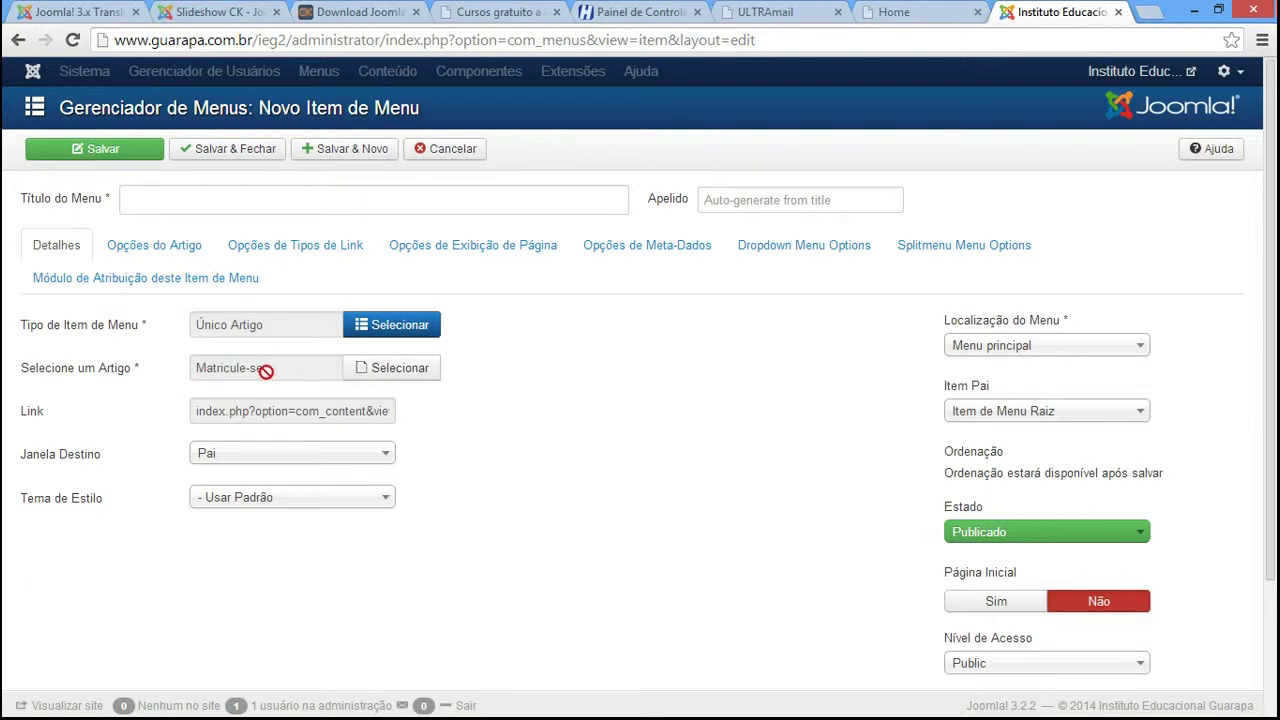
{"action": "left_click", "coordinate": [97, 155]}
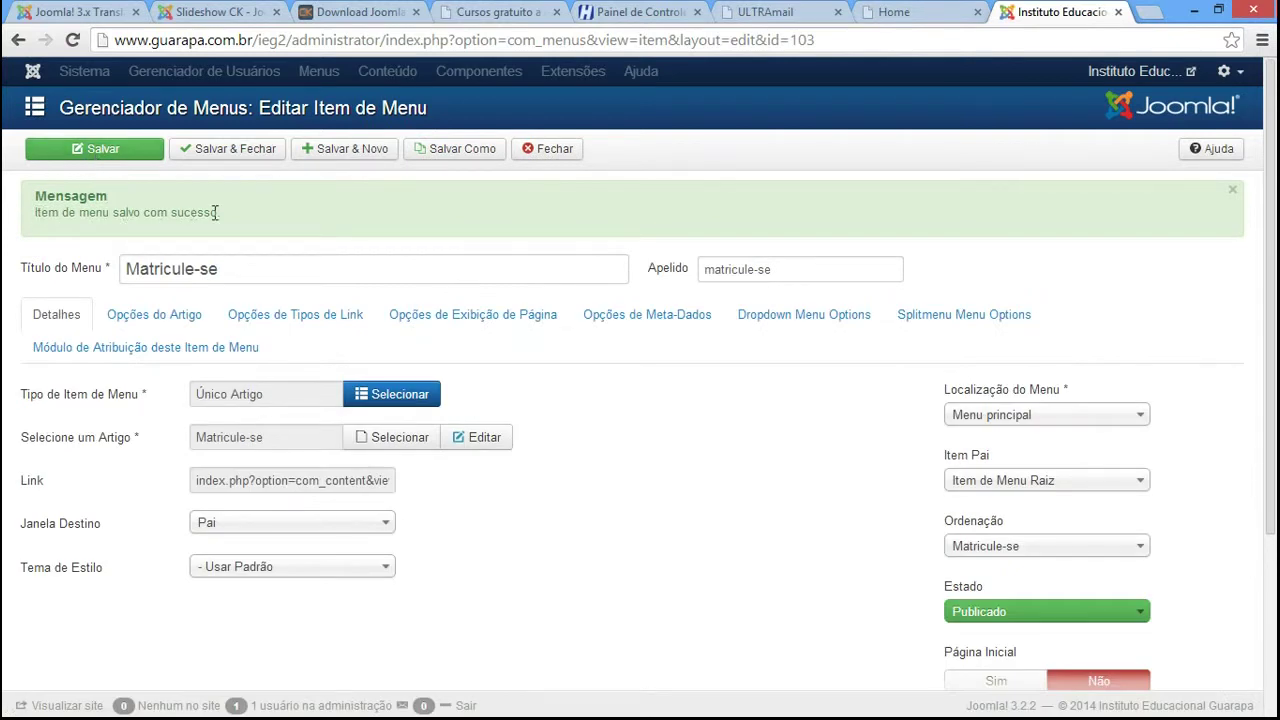
Reload the published site and open the Matricule-se page from its navigation.
{"action": "left_click", "coordinate": [920, 10]}
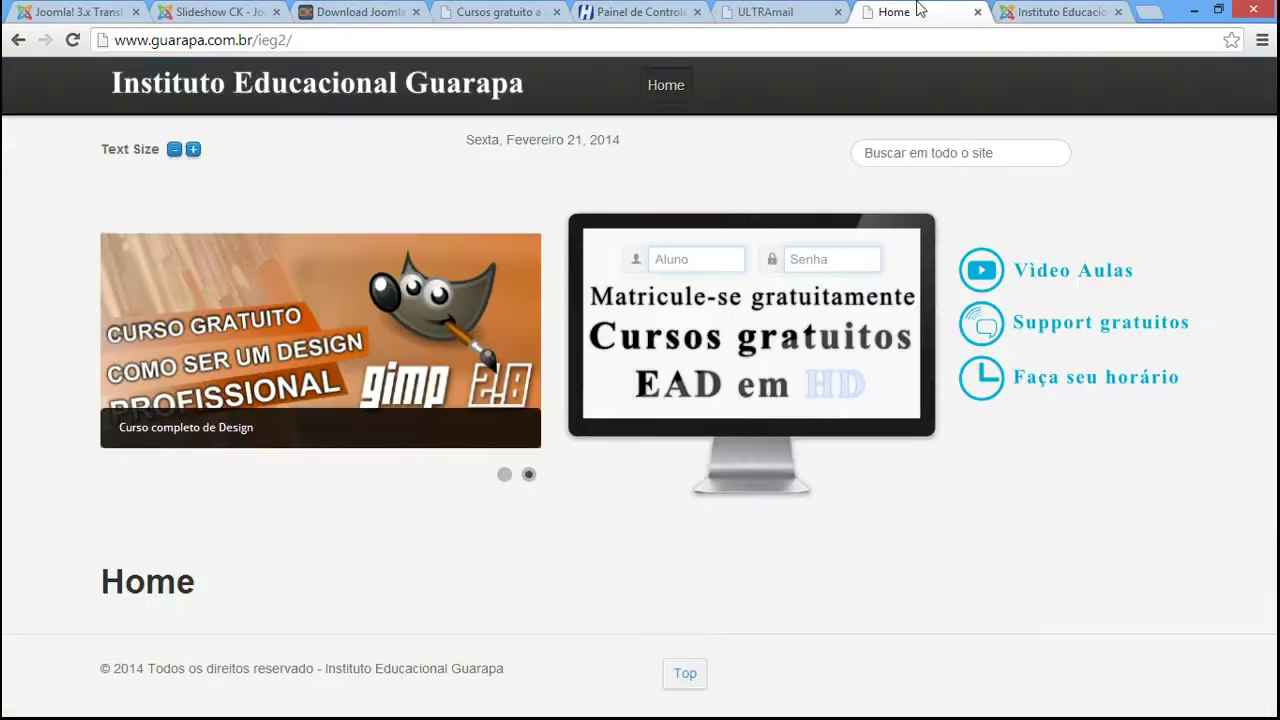
{"action": "left_click", "coordinate": [71, 48]}
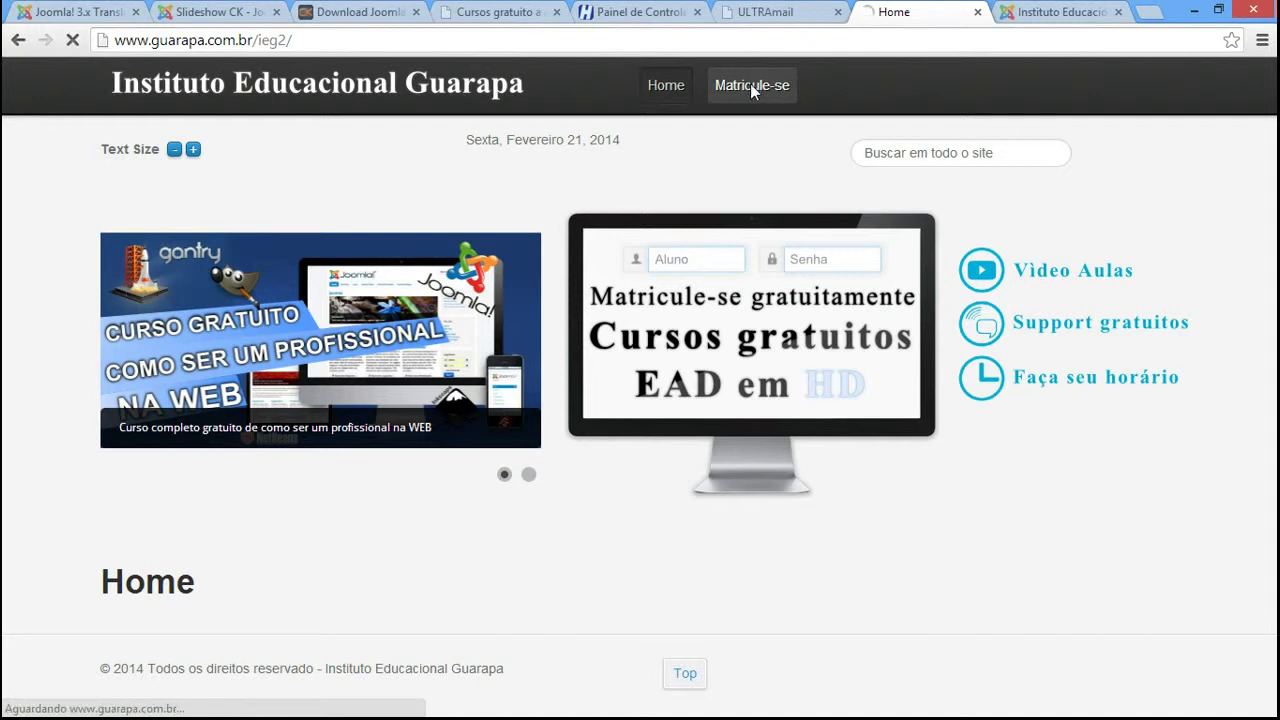
{"action": "left_click", "coordinate": [752, 86]}
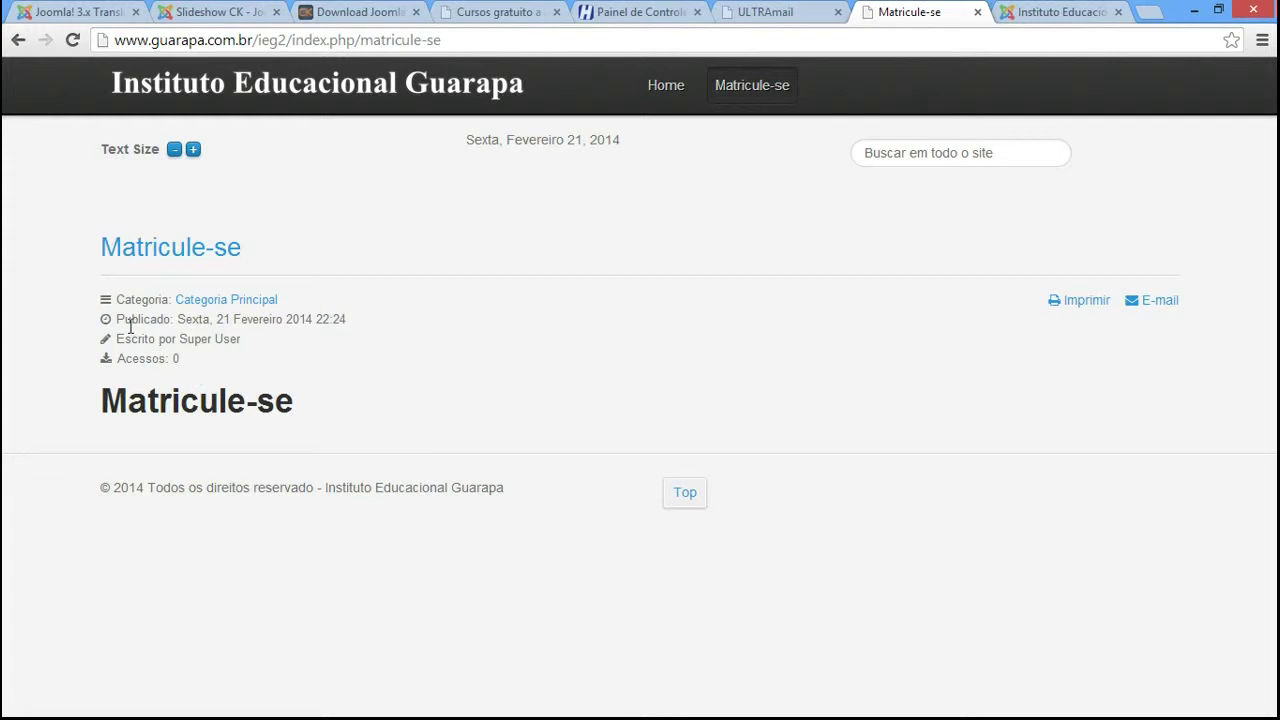
Examine the heading, category, publication date, author, hit count and print and e-mail links shown on the Matricule-se page.
{"action": "left_click_drag", "start_coordinate": [116, 297], "coordinate": [354, 296]}
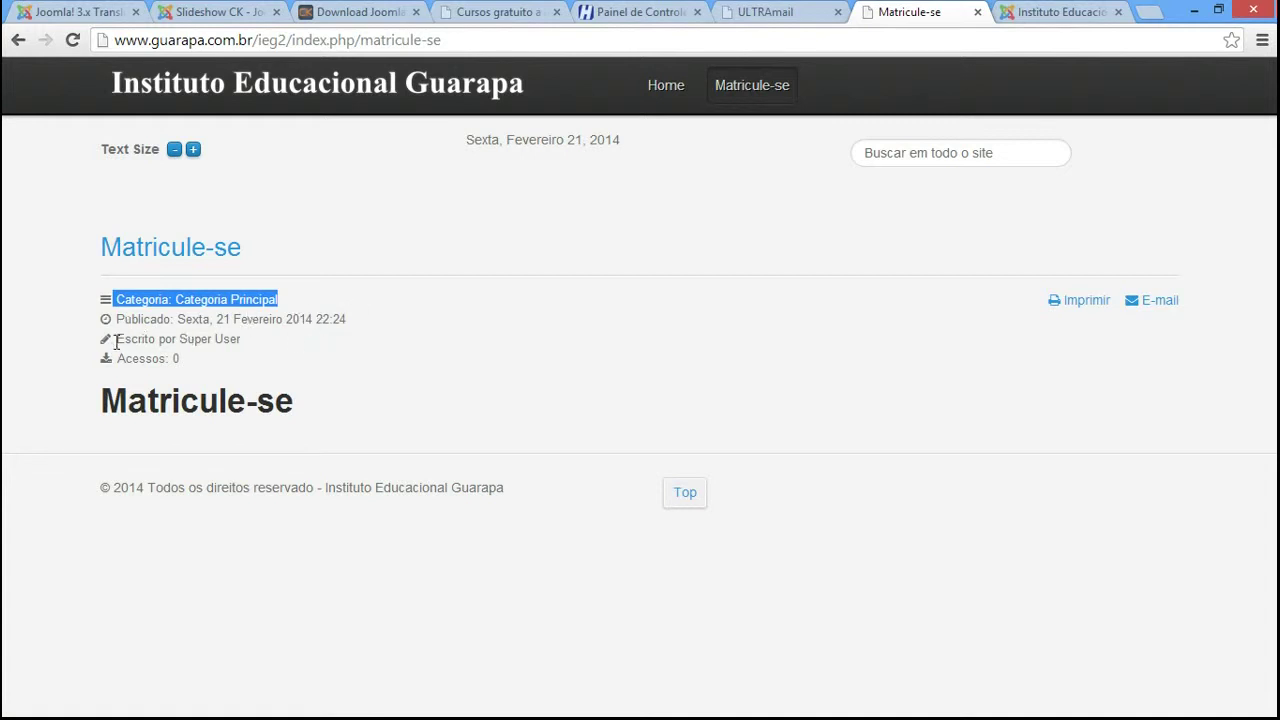
{"action": "left_click", "coordinate": [185, 356]}
{"action": "left_click_drag", "start_coordinate": [186, 357], "coordinate": [85, 306]}
{"action": "left_click", "coordinate": [339, 333]}
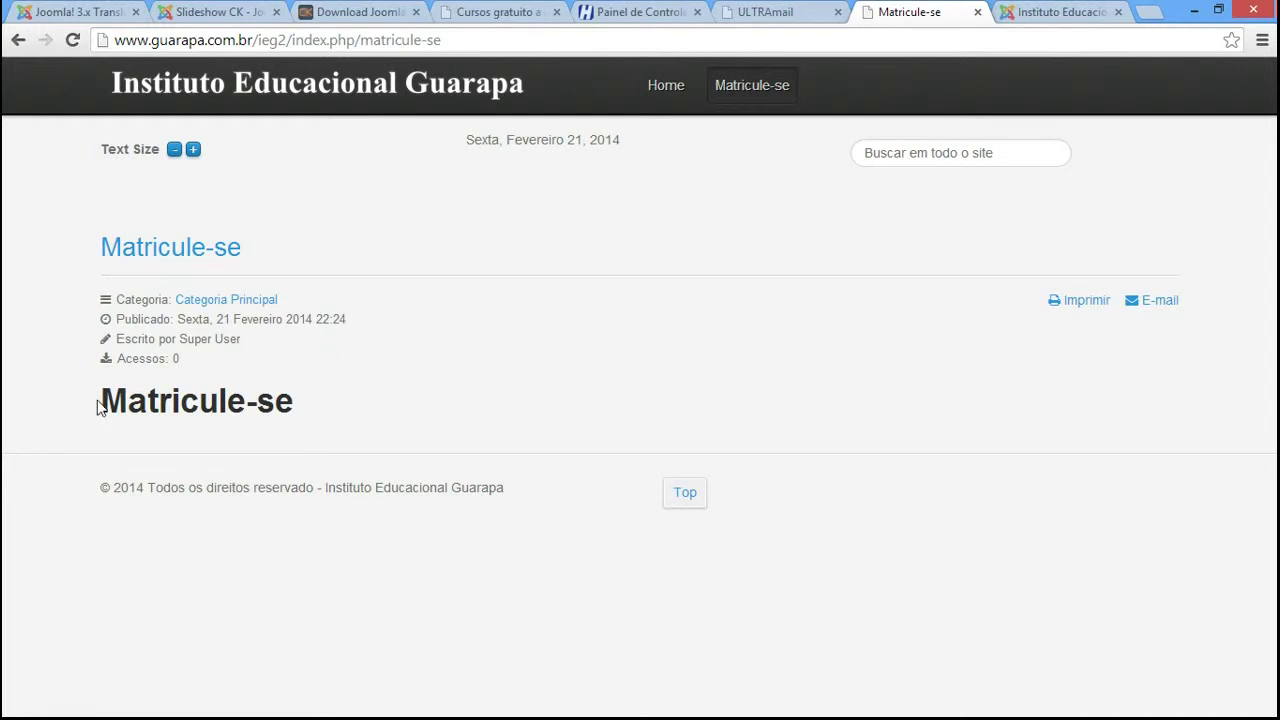
{"action": "left_click_drag", "start_coordinate": [98, 406], "coordinate": [322, 400]}
{"action": "left_click_drag", "start_coordinate": [193, 363], "coordinate": [378, 320]}
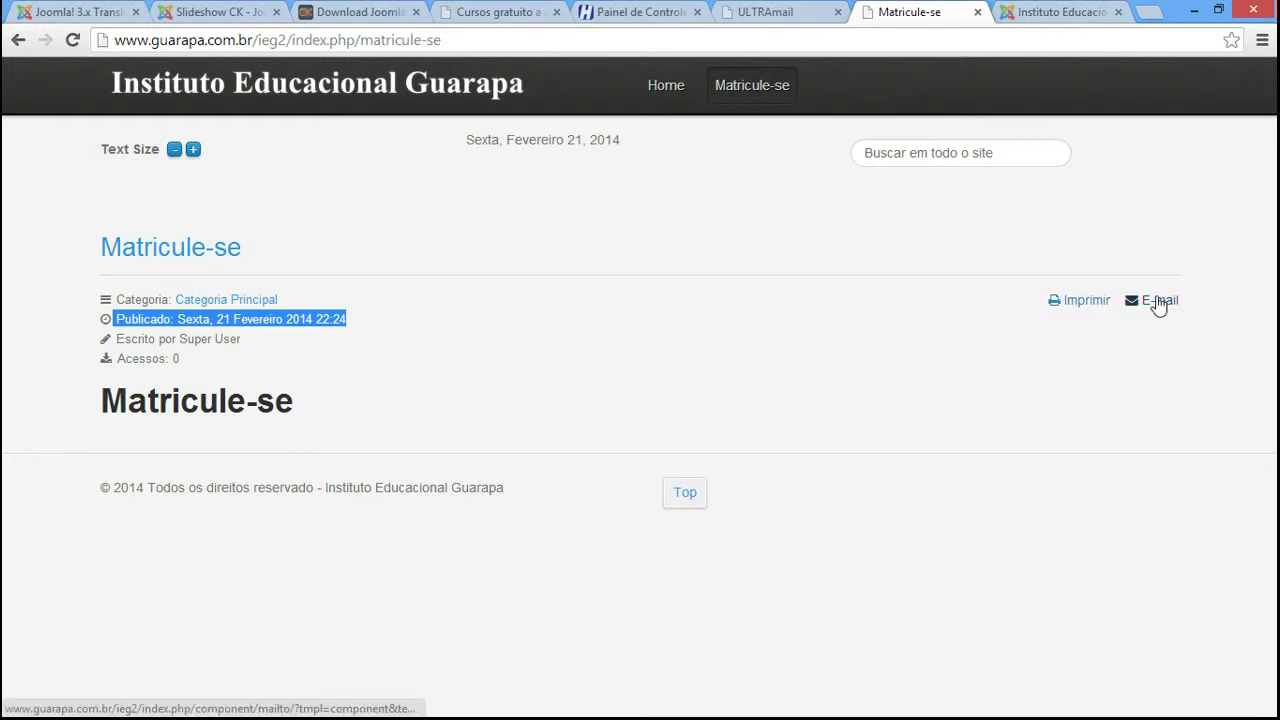
{"action": "left_click_drag", "start_coordinate": [196, 357], "coordinate": [114, 290]}
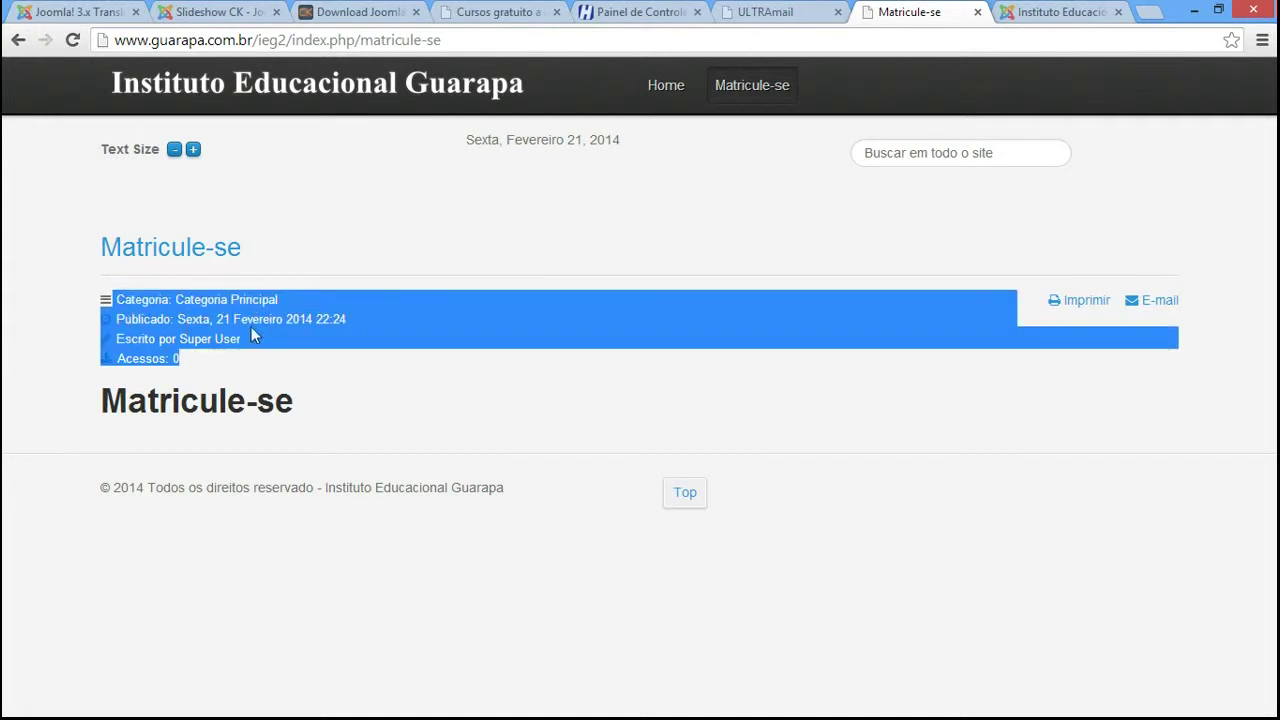
{"action": "left_click_drag", "start_coordinate": [185, 358], "coordinate": [108, 245]}
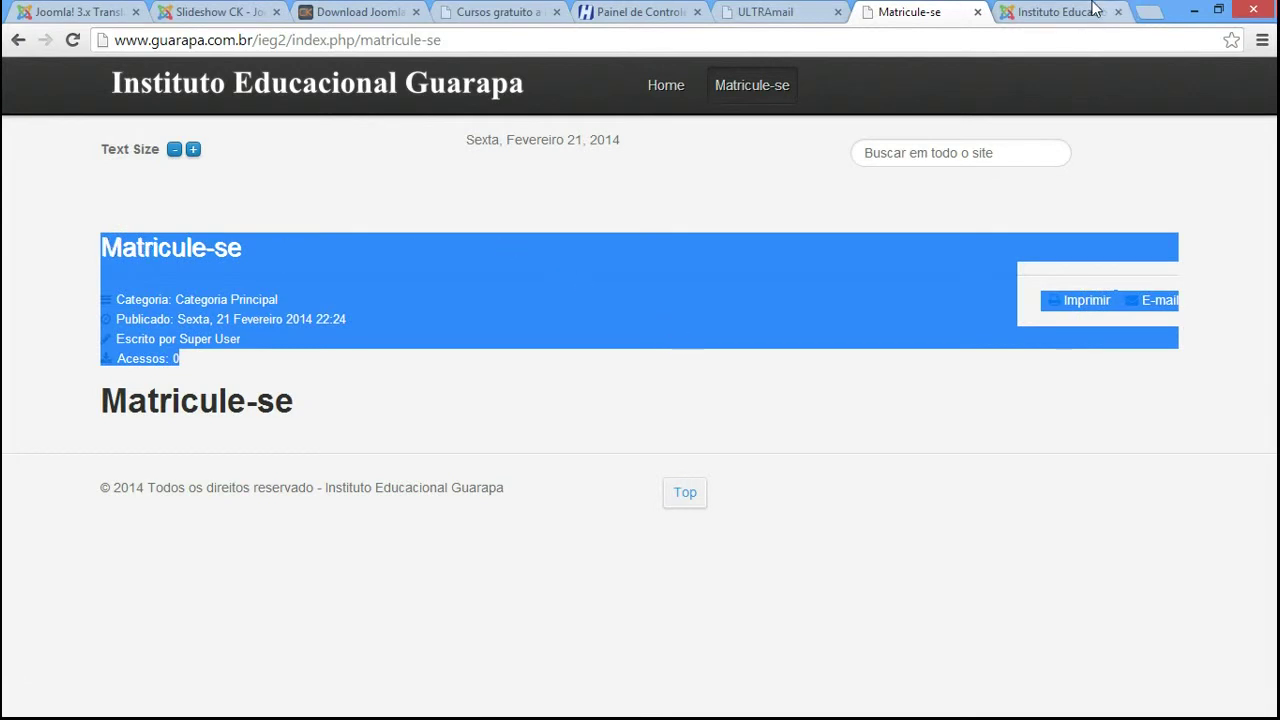
Open the Matricule-se menu item's article options and compare the Título setting with the heading on the published page.
{"action": "left_click", "coordinate": [1060, 12]}
{"action": "left_click", "coordinate": [1060, 11]}
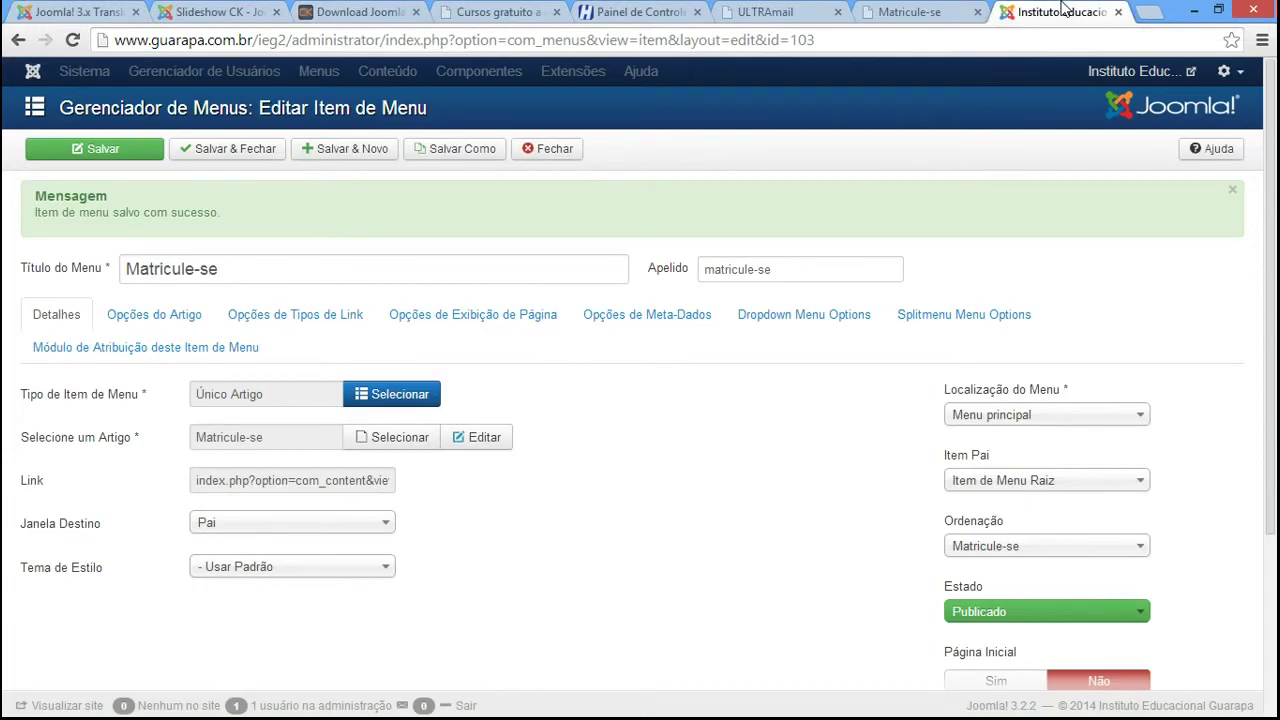
{"action": "left_click", "coordinate": [138, 324]}
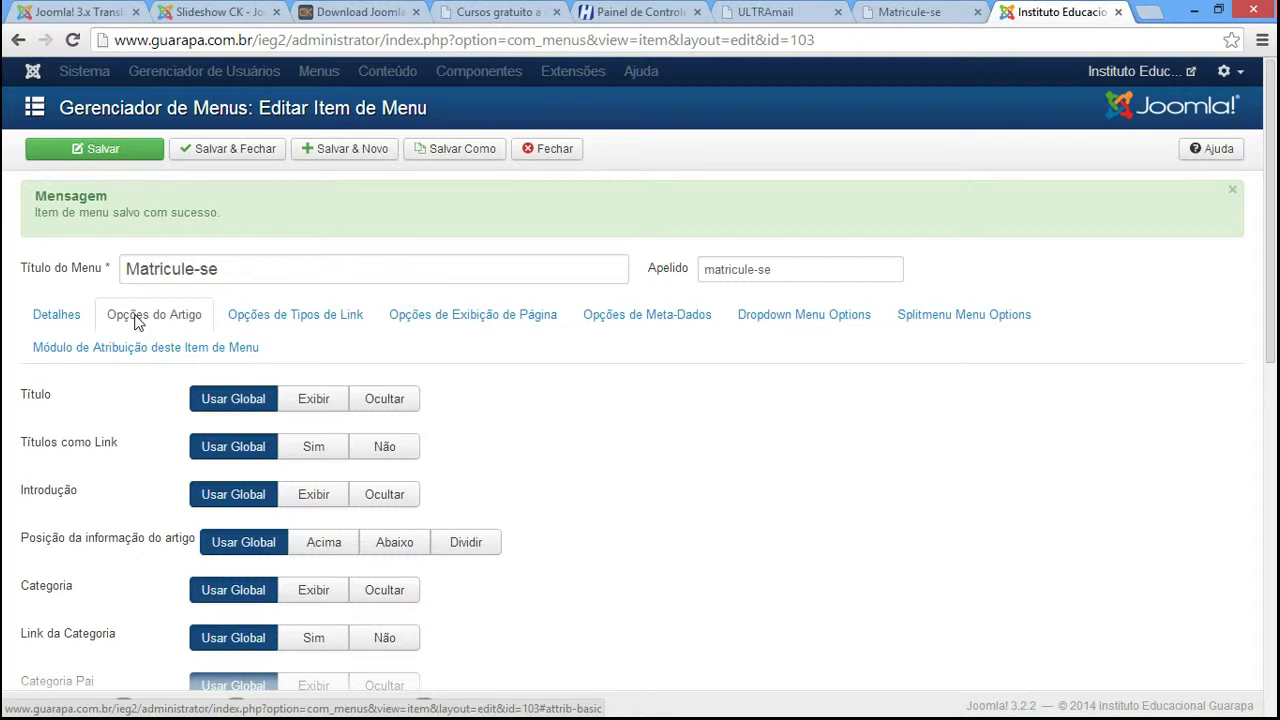
{"action": "scroll", "coordinate": [1274, 300], "scroll_direction": "down", "scroll_amount": 2}
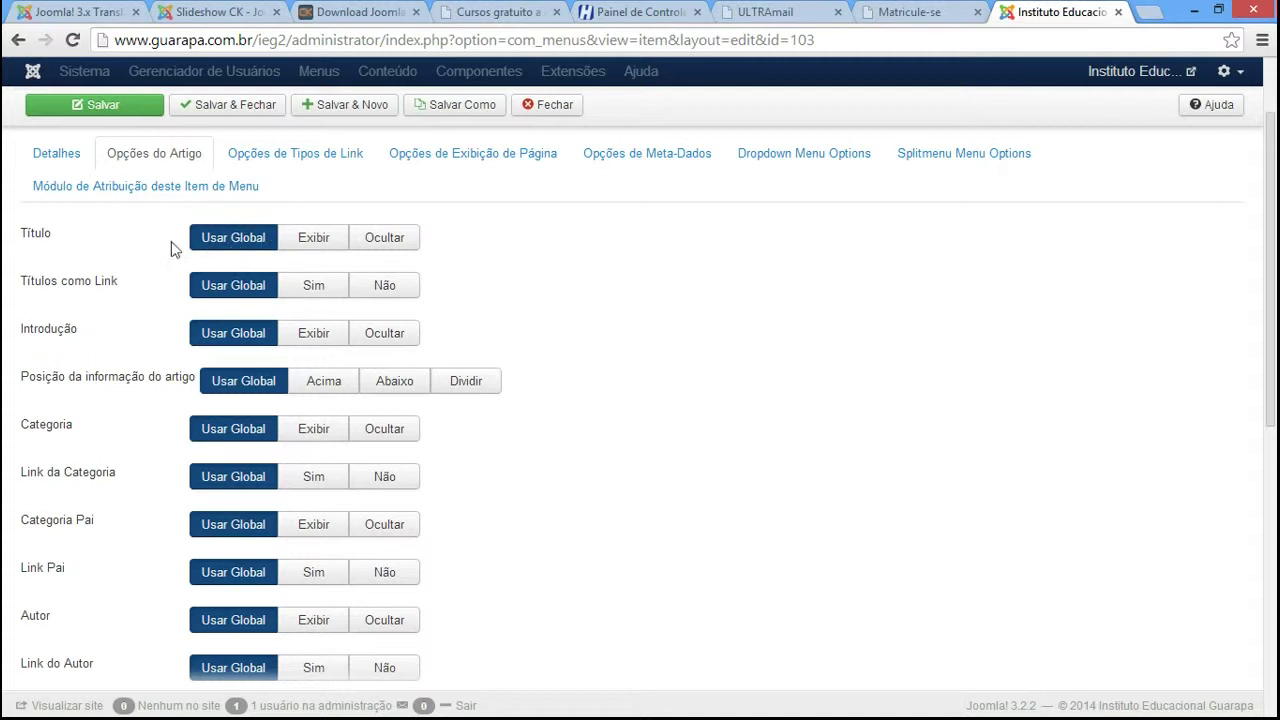
{"action": "mouse_move", "coordinate": [26, 244]}
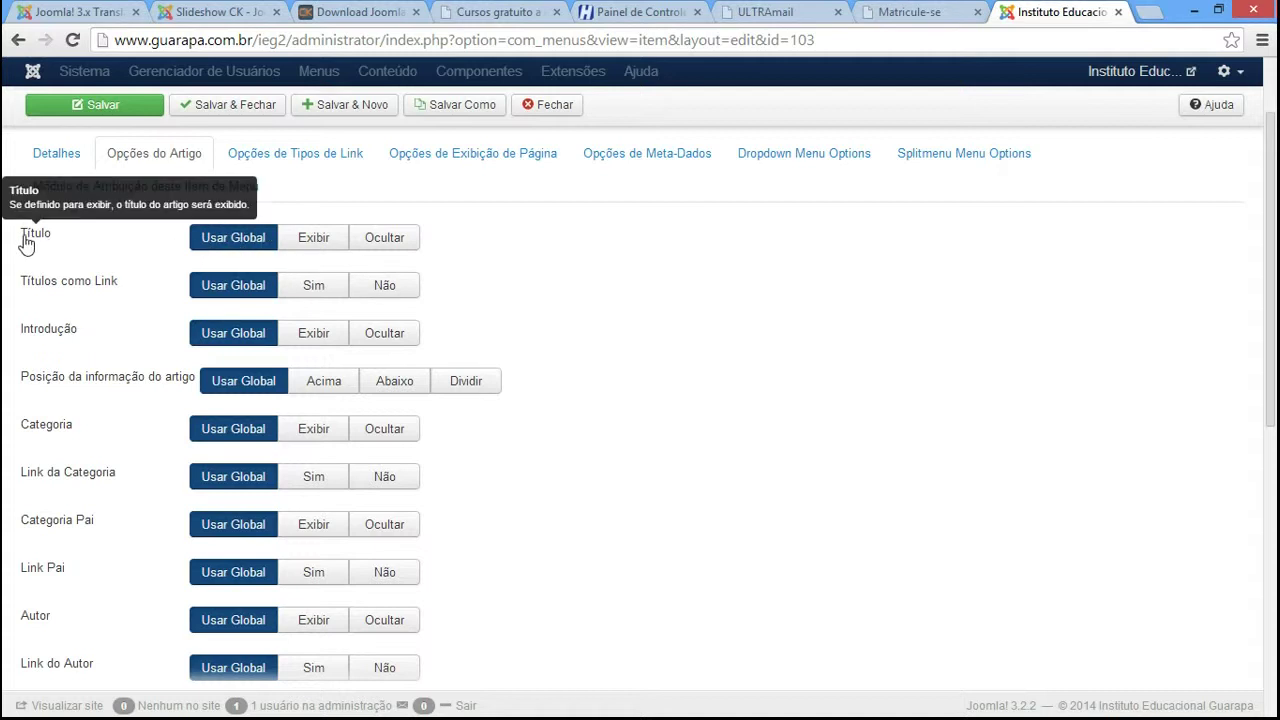
{"action": "left_click", "coordinate": [915, 12]}
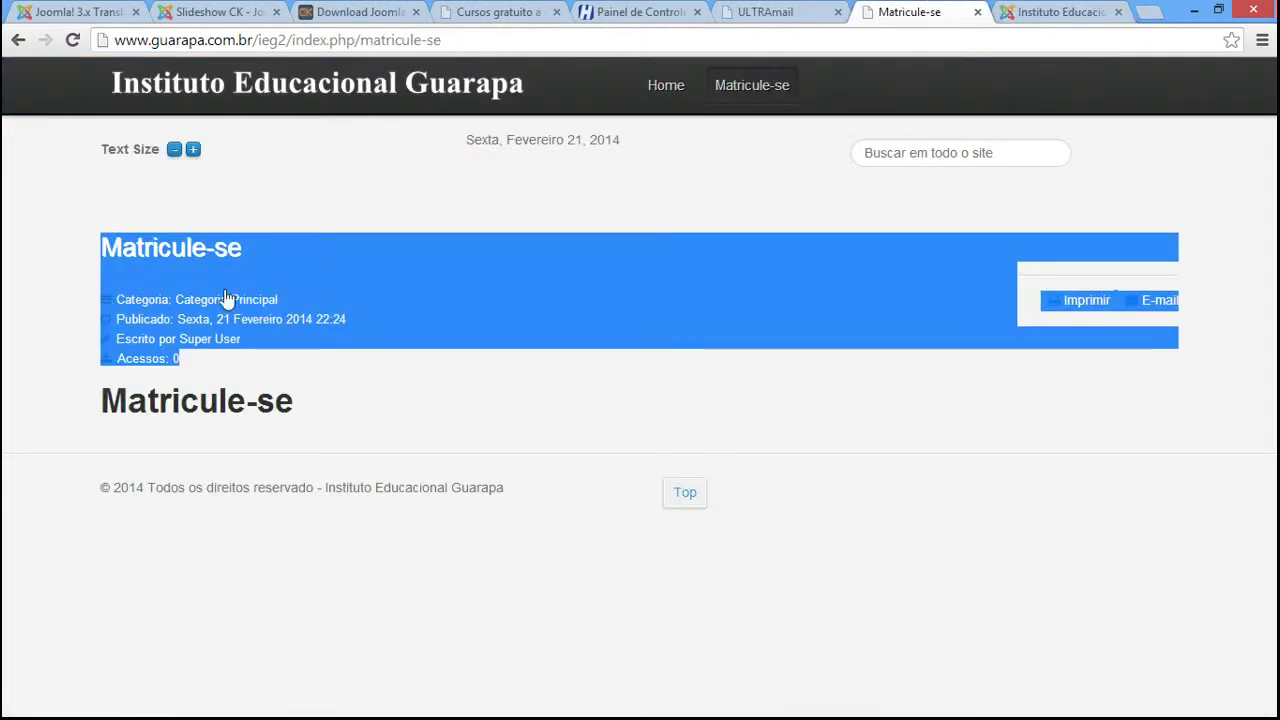
{"action": "left_click_drag", "start_coordinate": [277, 254], "coordinate": [108, 254]}
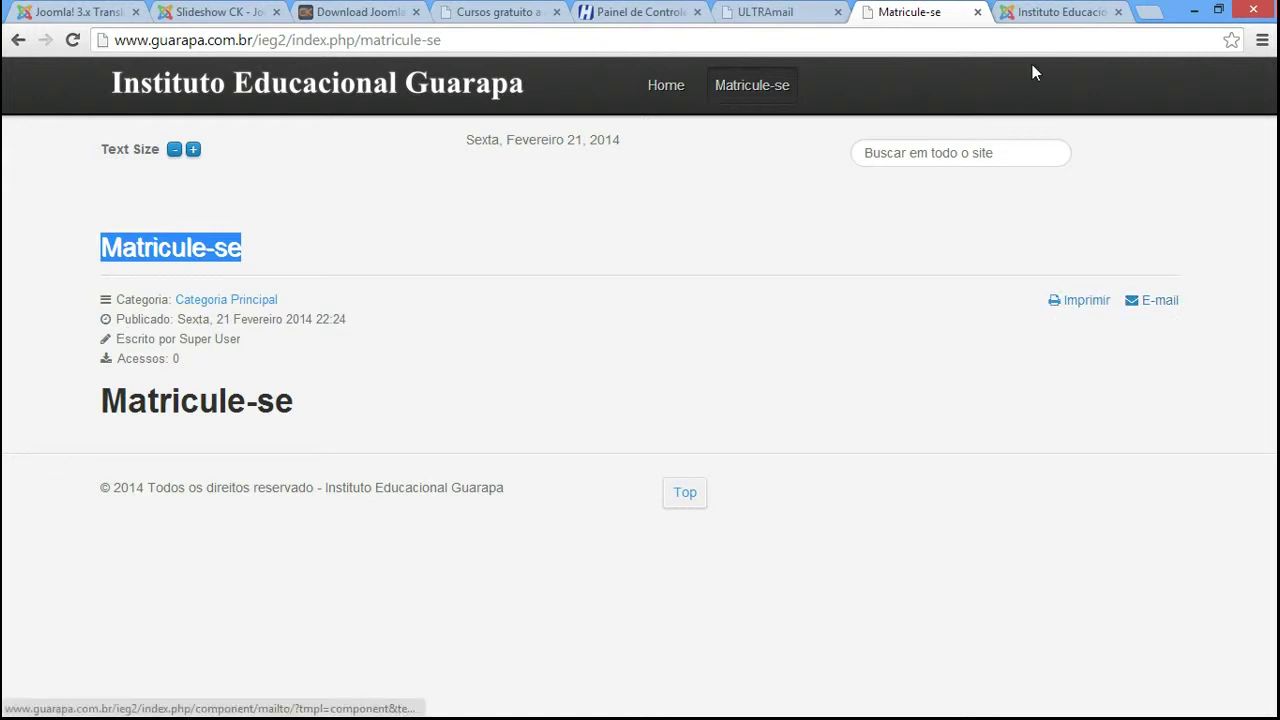
{"action": "left_click", "coordinate": [1042, 20]}
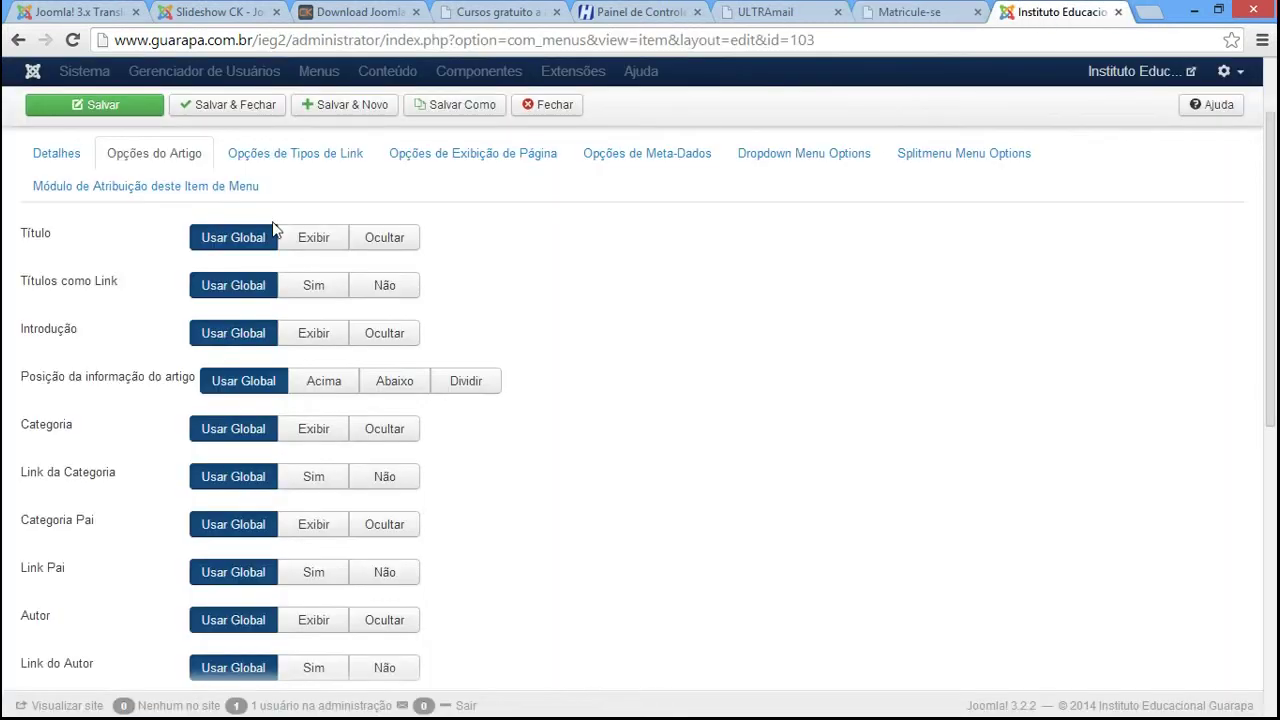
Set Título, Categoria, Autor and Data de Criação to Ocultar in the menu item's article options.
{"action": "left_click", "coordinate": [385, 237]}
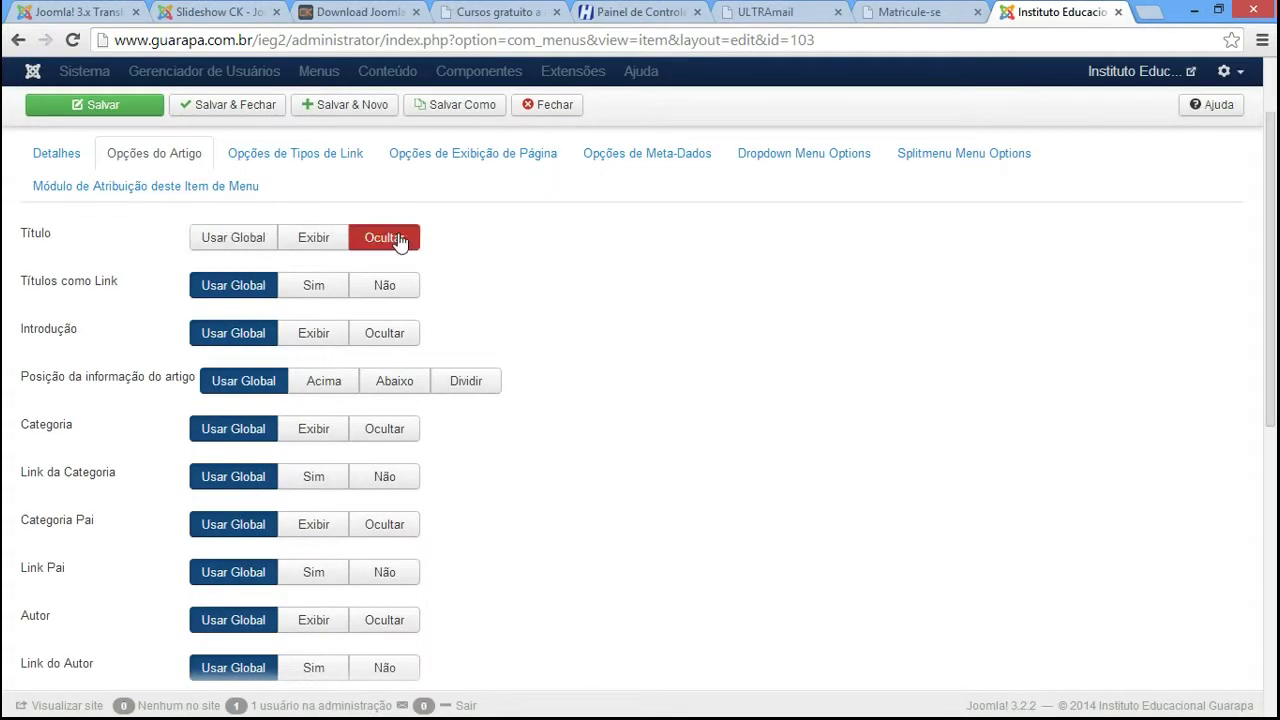
{"action": "left_click", "coordinate": [385, 428]}
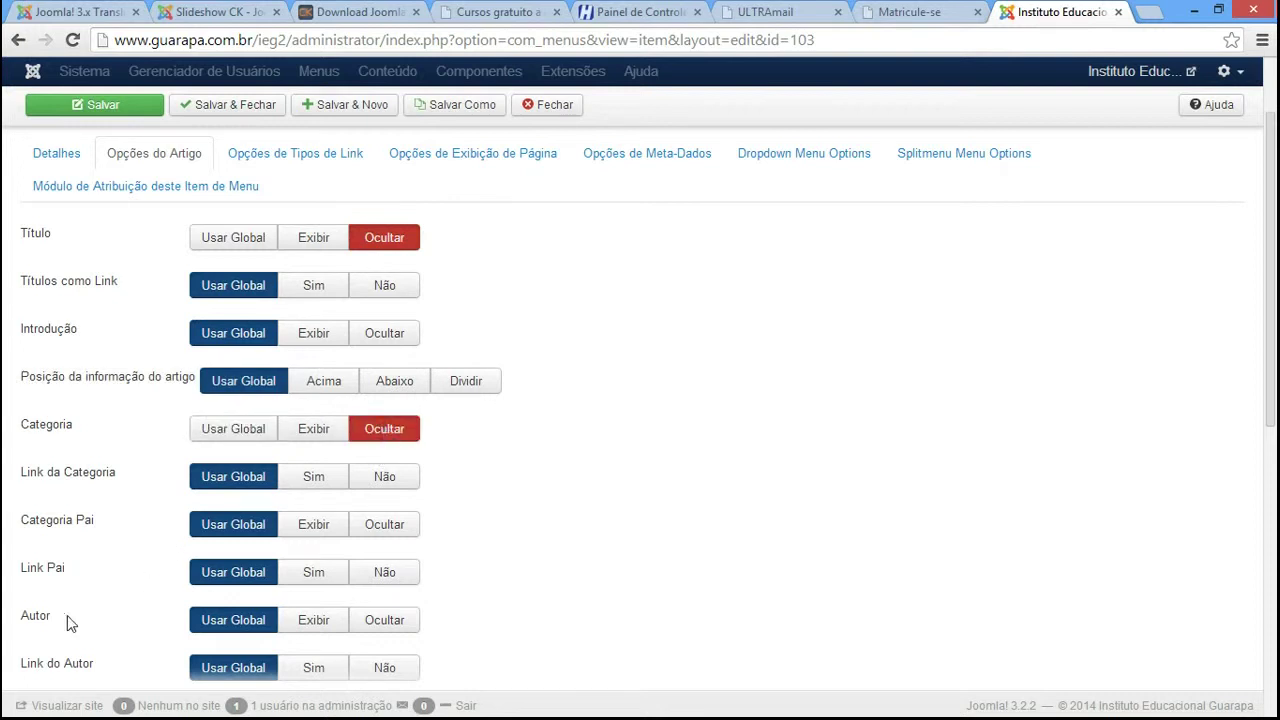
{"action": "left_click", "coordinate": [386, 622]}
{"action": "left_click_drag", "start_coordinate": [1272, 338], "coordinate": [1273, 460]}
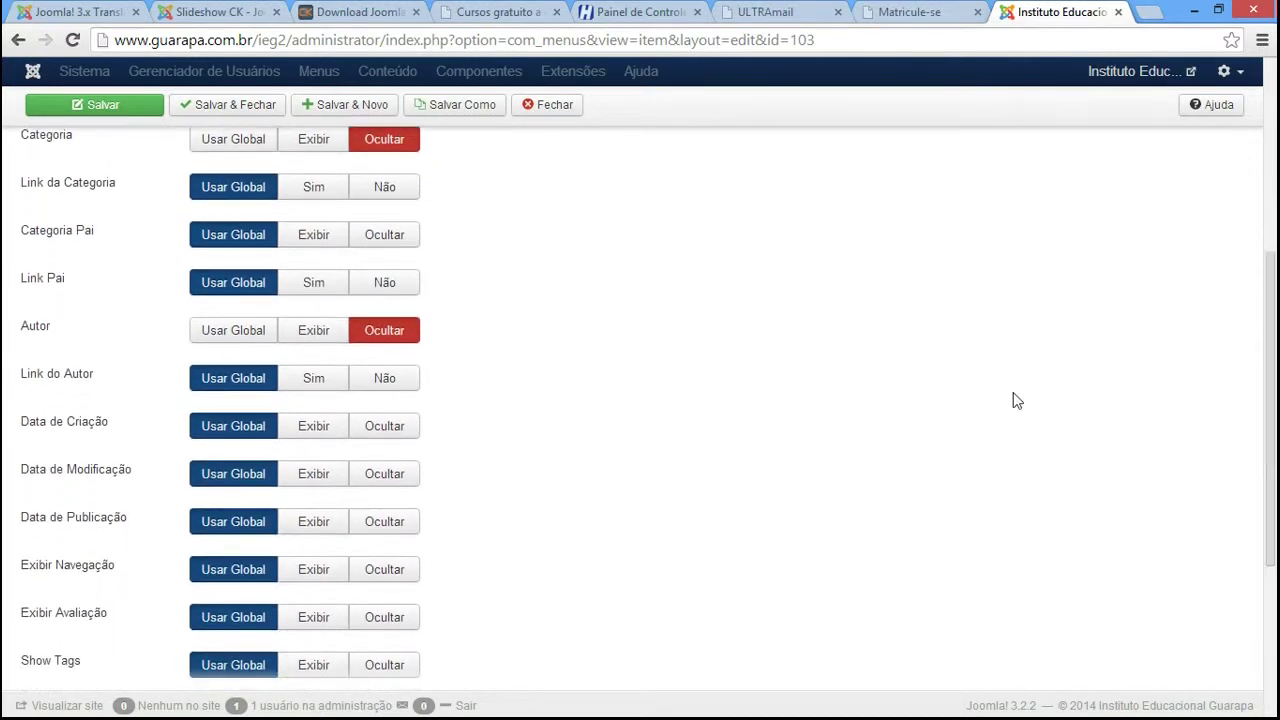
{"action": "left_click", "coordinate": [383, 427]}
Set Ícone de Impressão, Ícone de E-mail and Acessos to Ocultar and save the menu item.
{"action": "left_click_drag", "start_coordinate": [1272, 385], "coordinate": [1273, 506]}
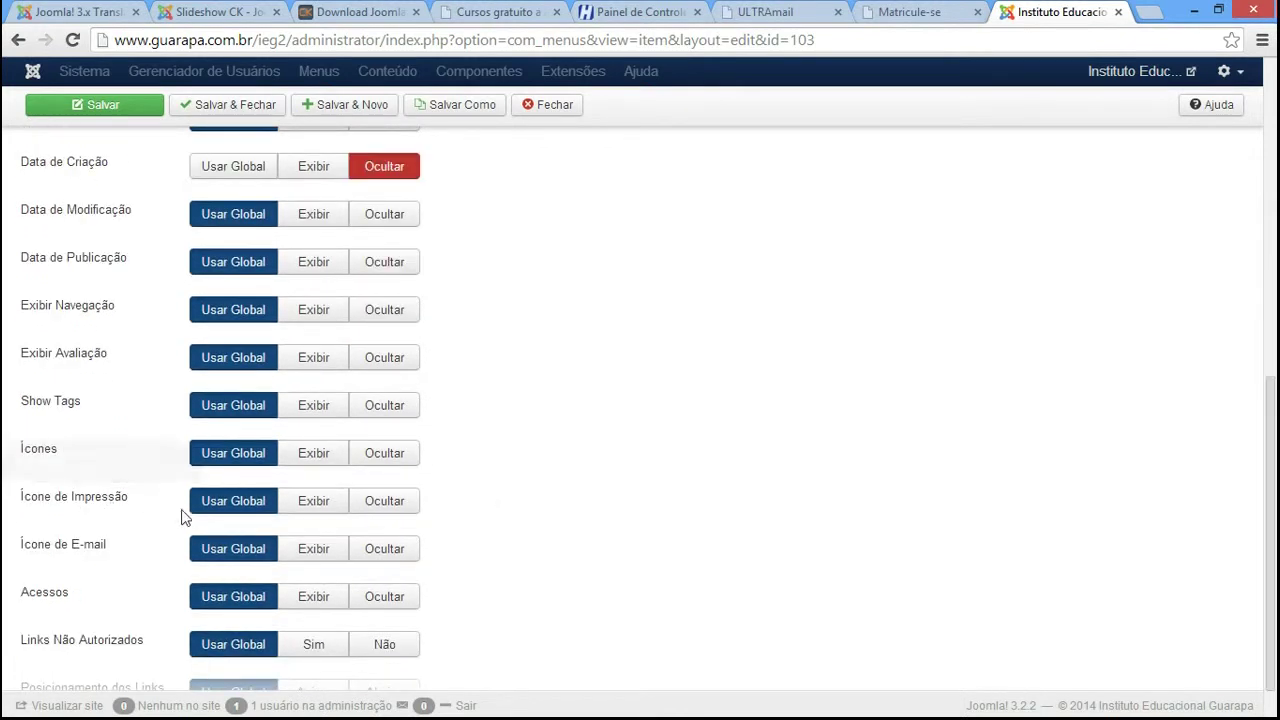
{"action": "left_click", "coordinate": [402, 508]}
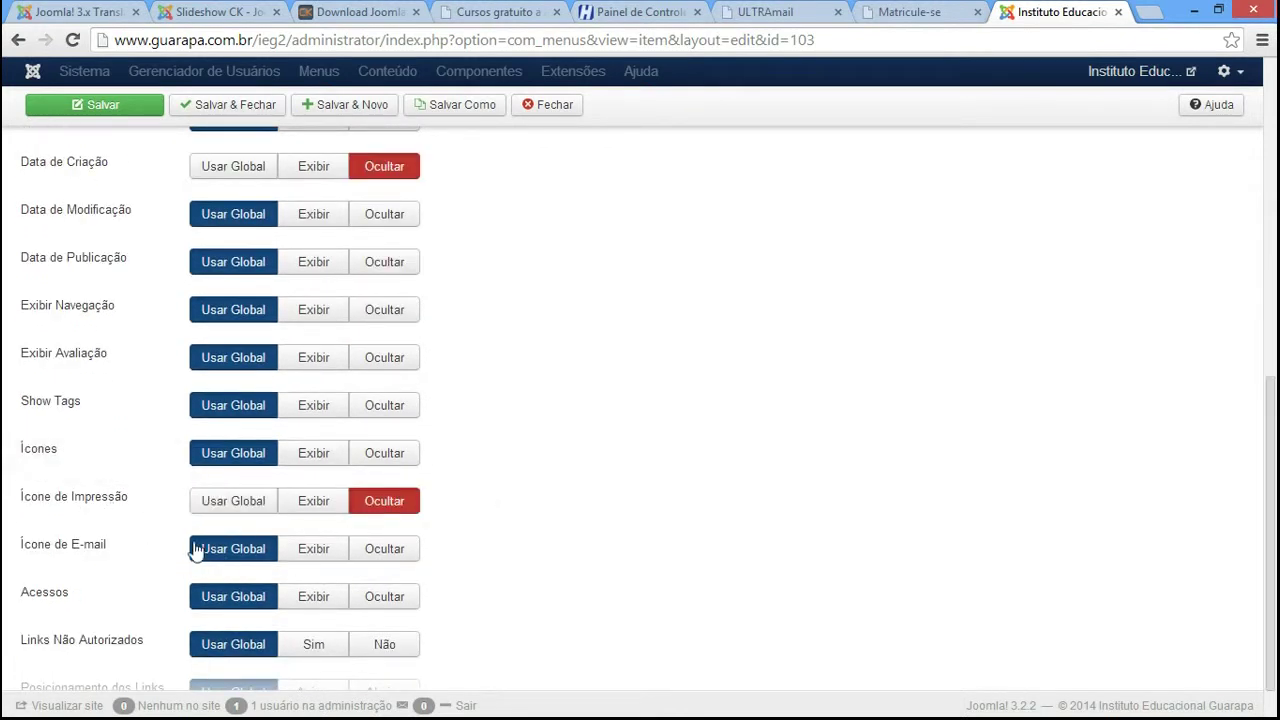
{"action": "left_click", "coordinate": [412, 559]}
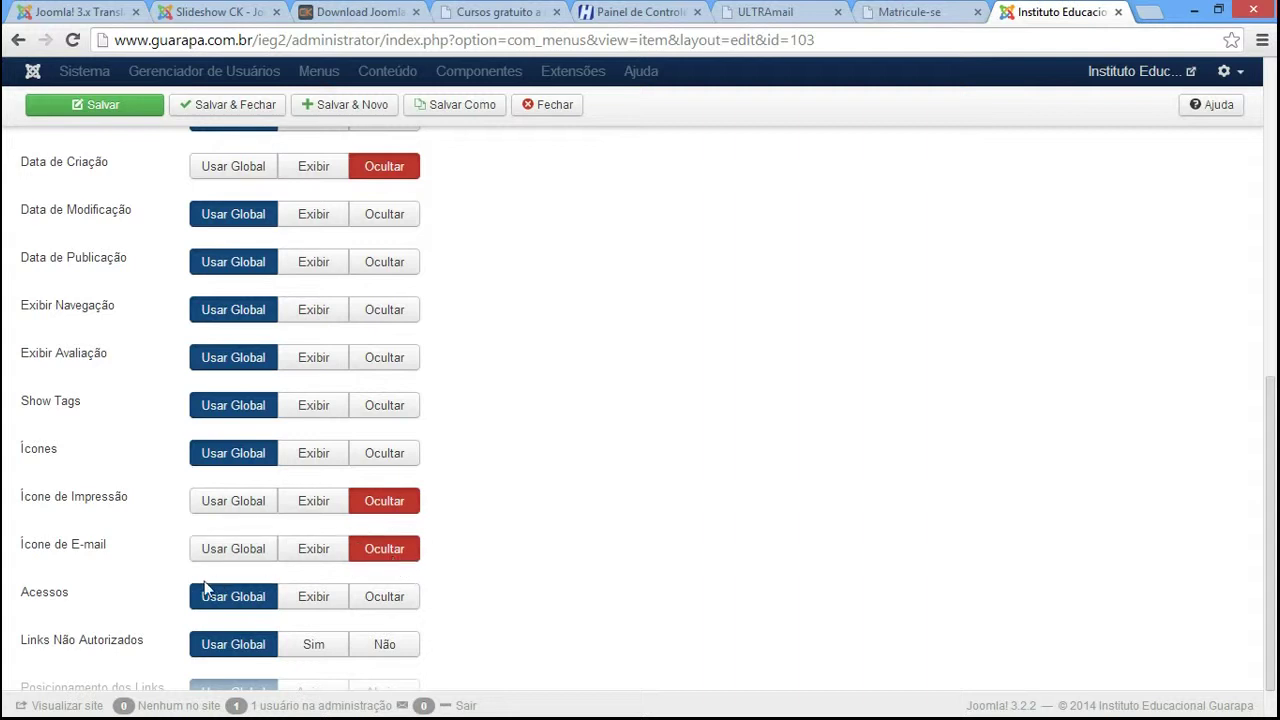
{"action": "left_click", "coordinate": [408, 605]}
{"action": "left_click_drag", "start_coordinate": [1274, 540], "coordinate": [1275, 190]}
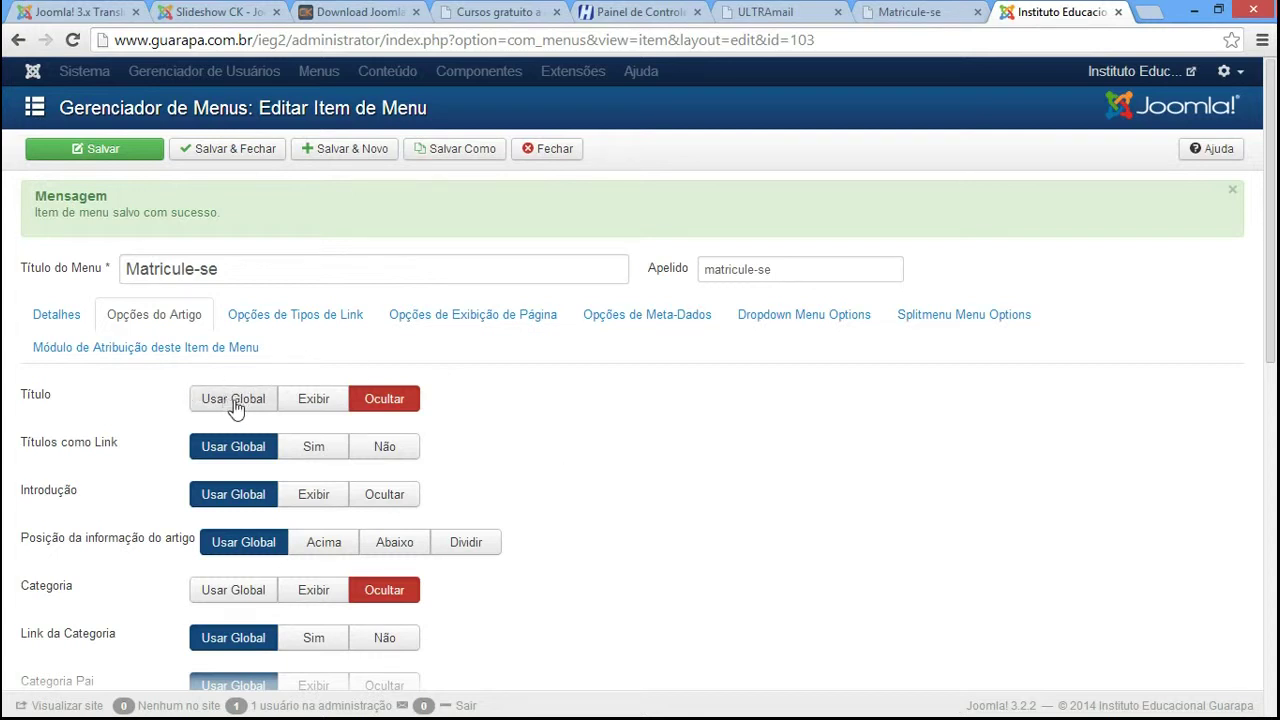
{"action": "scroll", "coordinate": [1274, 350], "scroll_direction": "down", "scroll_amount": 3}
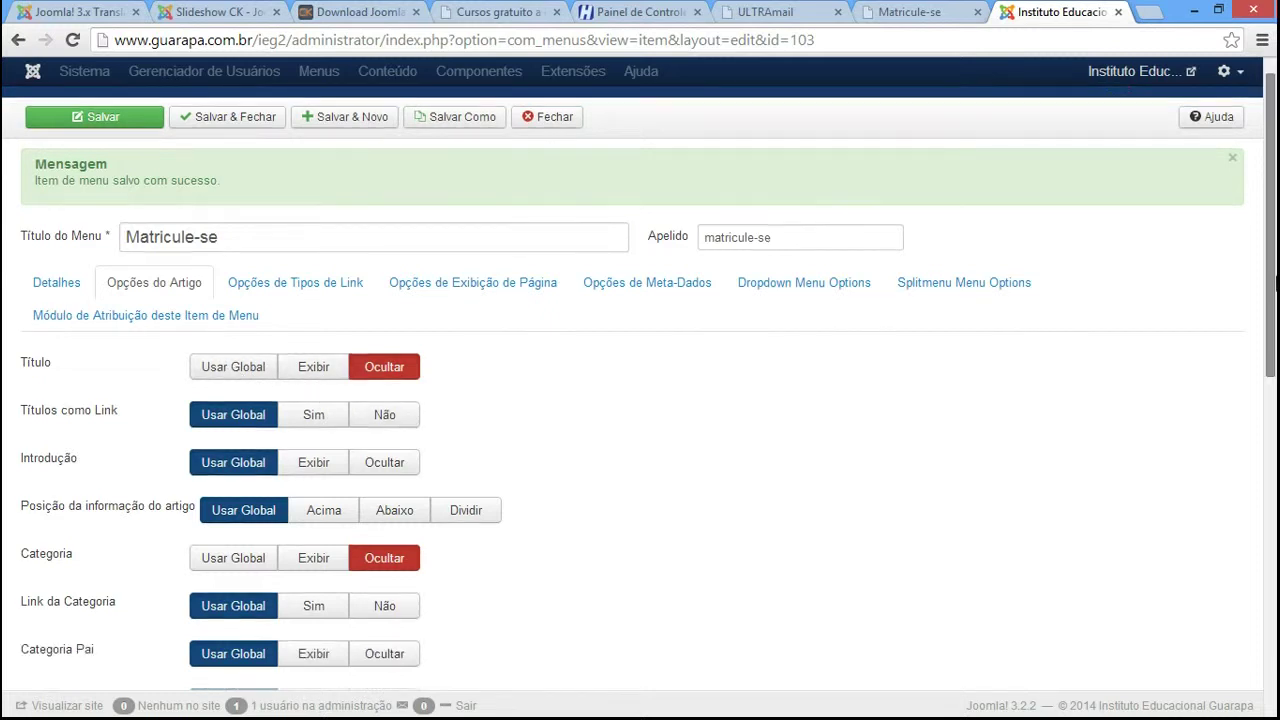
{"action": "left_click_drag", "start_coordinate": [1274, 350], "coordinate": [1274, 565]}
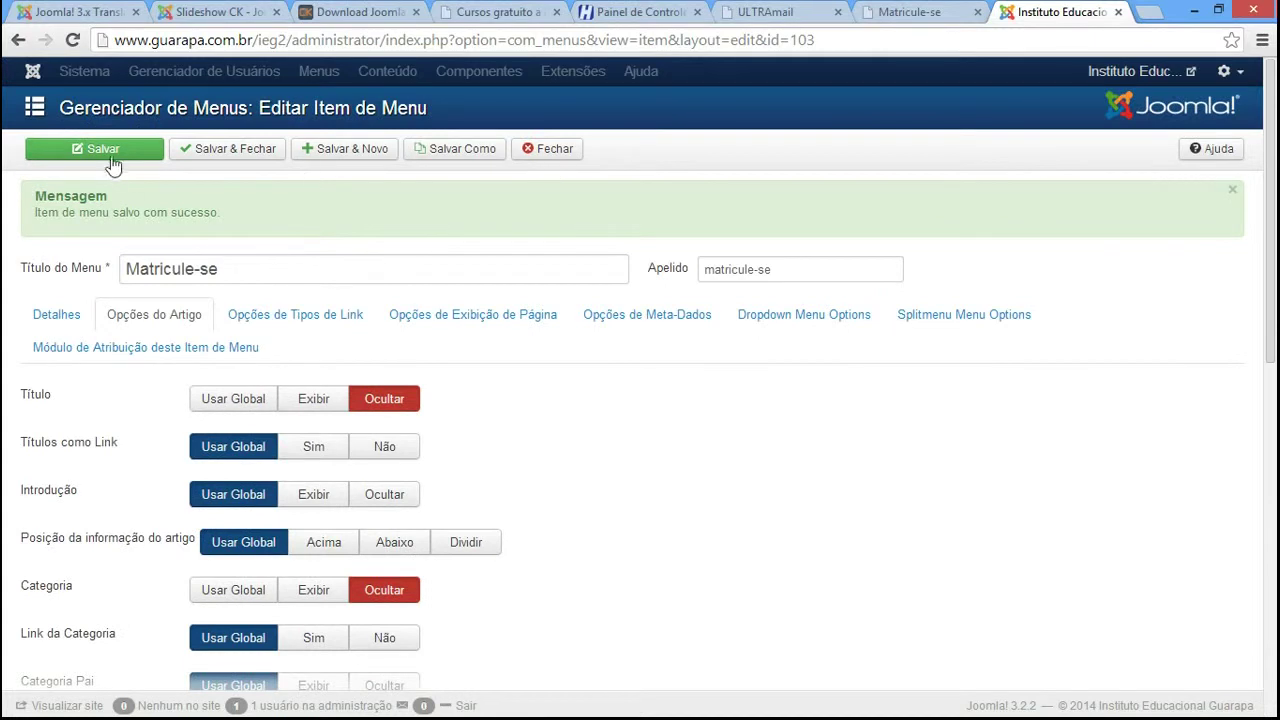
{"action": "left_click", "coordinate": [110, 160]}
Try the Exibir option for Data de Modificação and return it to Usar Global.
{"action": "left_click_drag", "start_coordinate": [1266, 268], "coordinate": [1263, 436]}
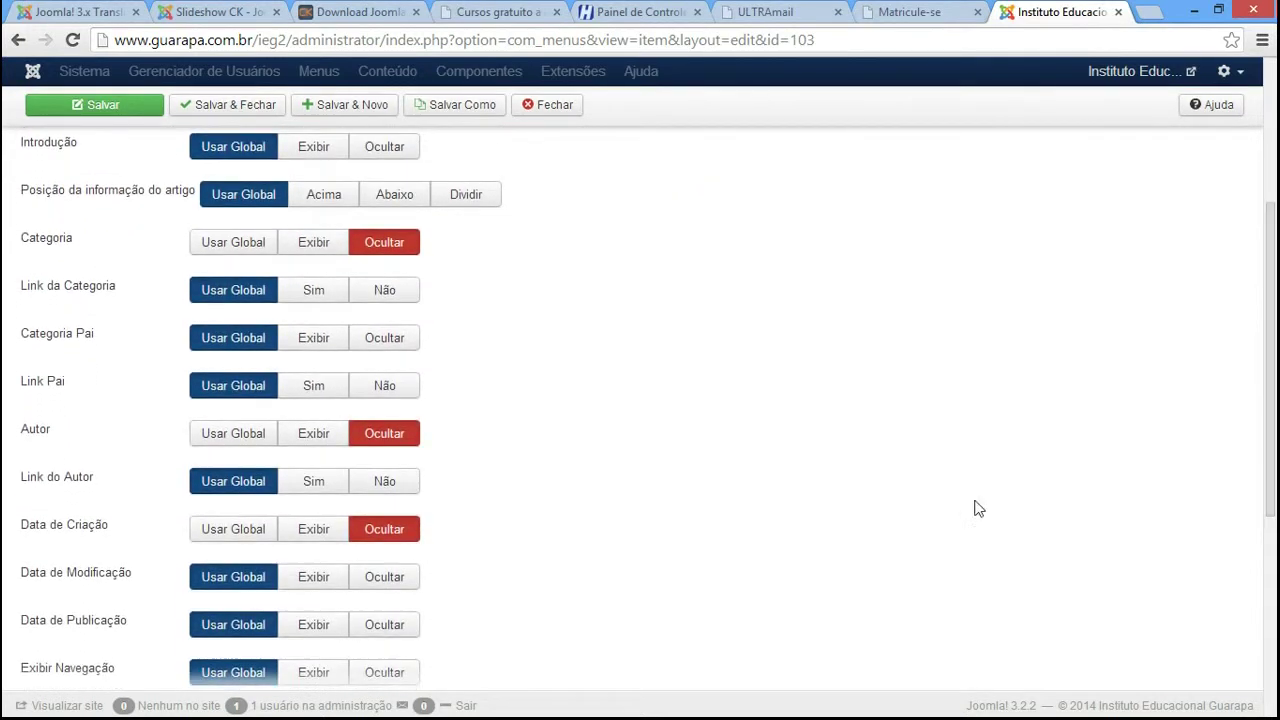
{"action": "left_click", "coordinate": [318, 590]}
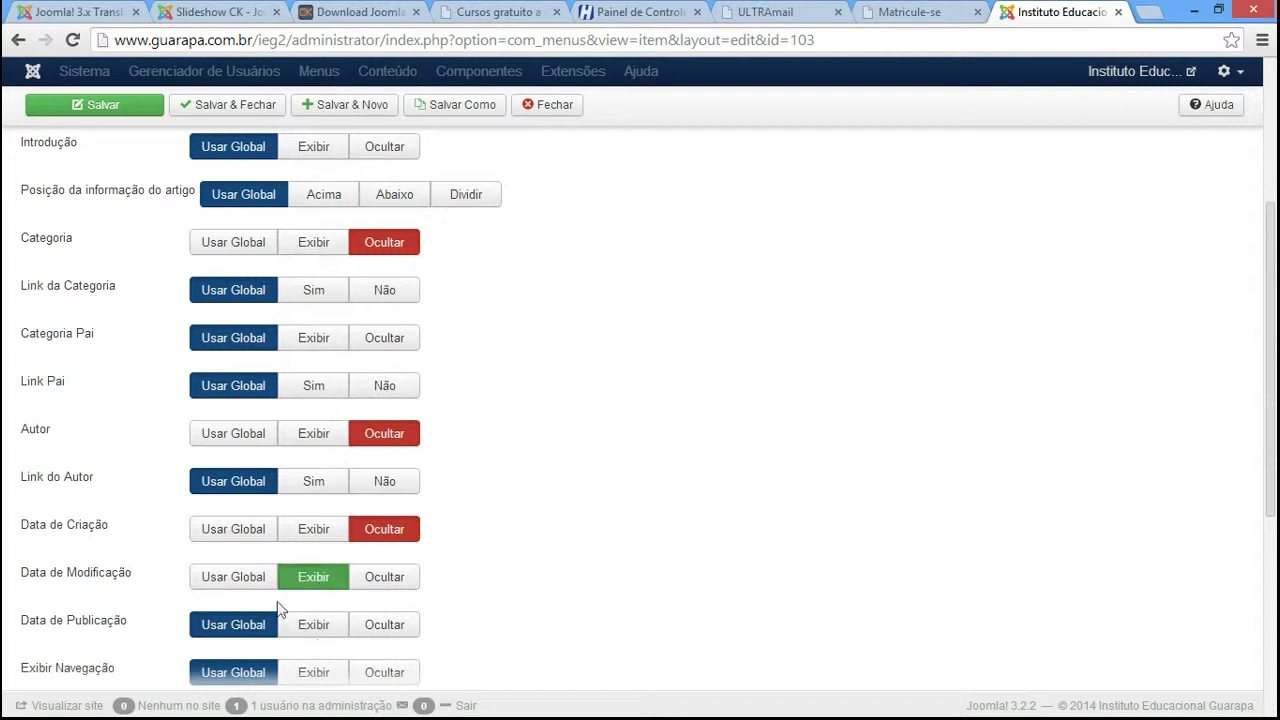
{"action": "left_click", "coordinate": [230, 584]}
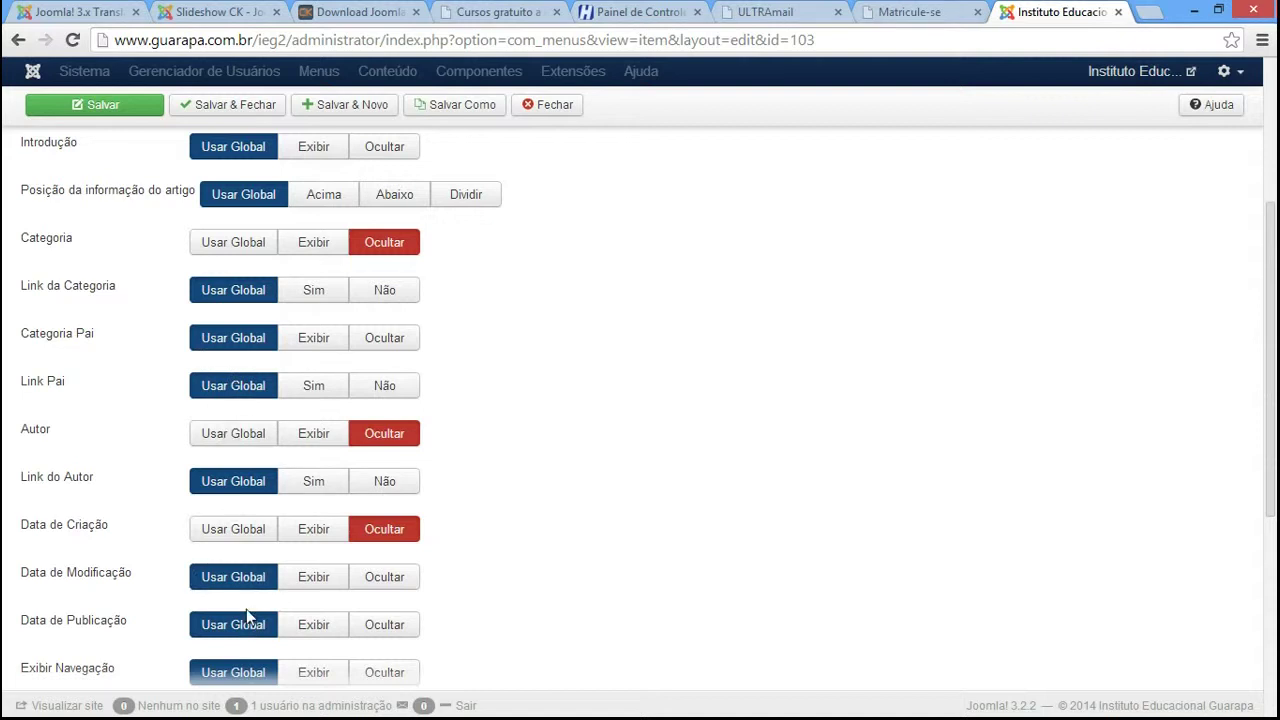
Reload the published Matricule-se page and check which article details are still displayed above the content.
{"action": "left_click_drag", "start_coordinate": [1272, 454], "coordinate": [1272, 295]}
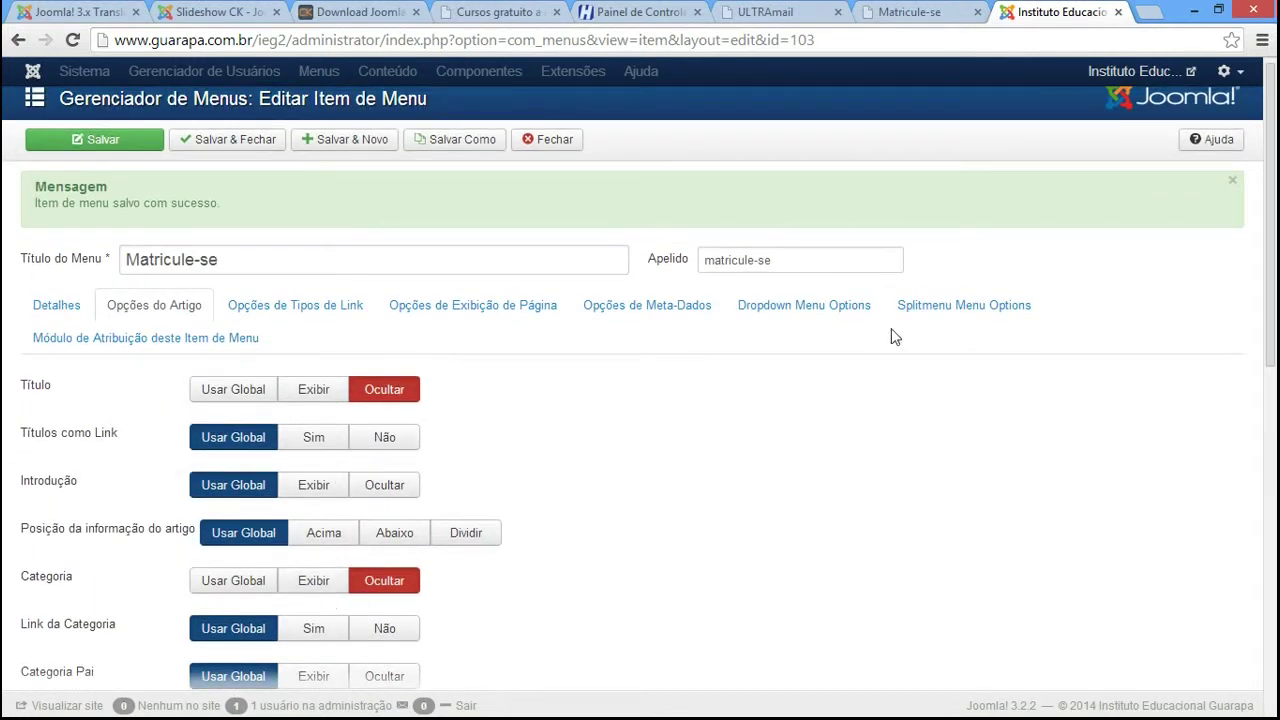
{"action": "left_click", "coordinate": [905, 13]}
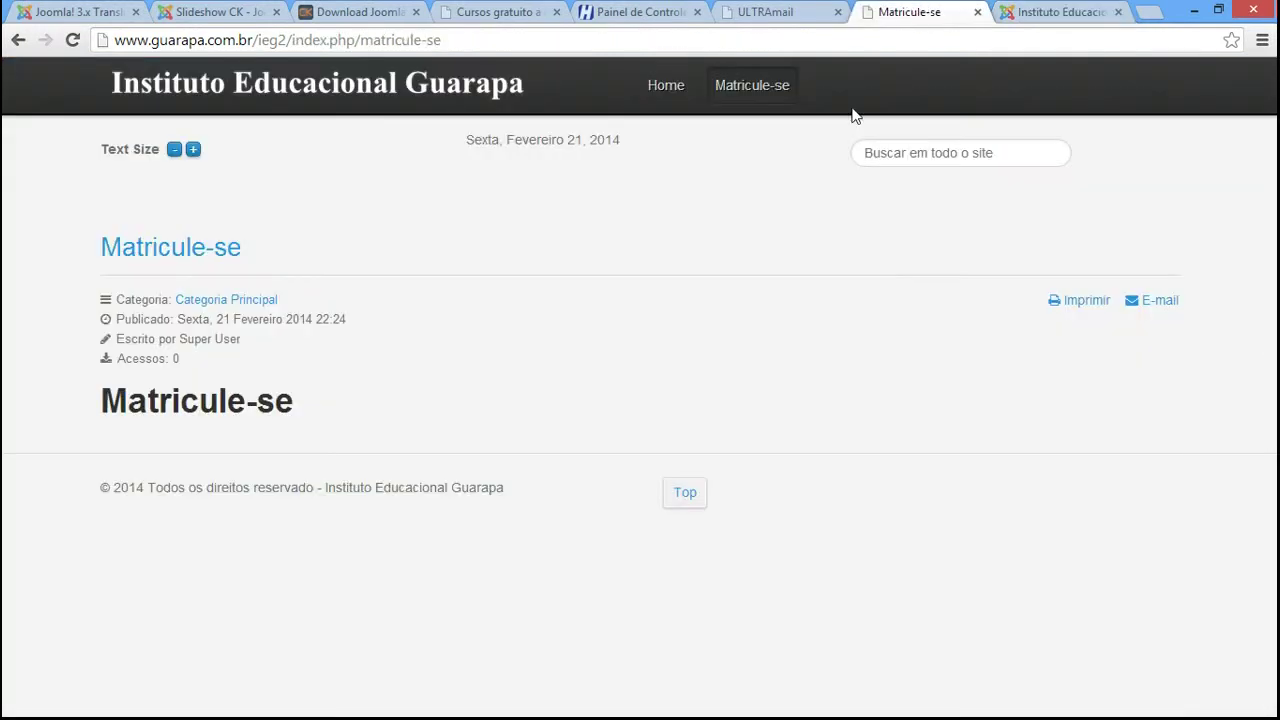
{"action": "left_click", "coordinate": [72, 40]}
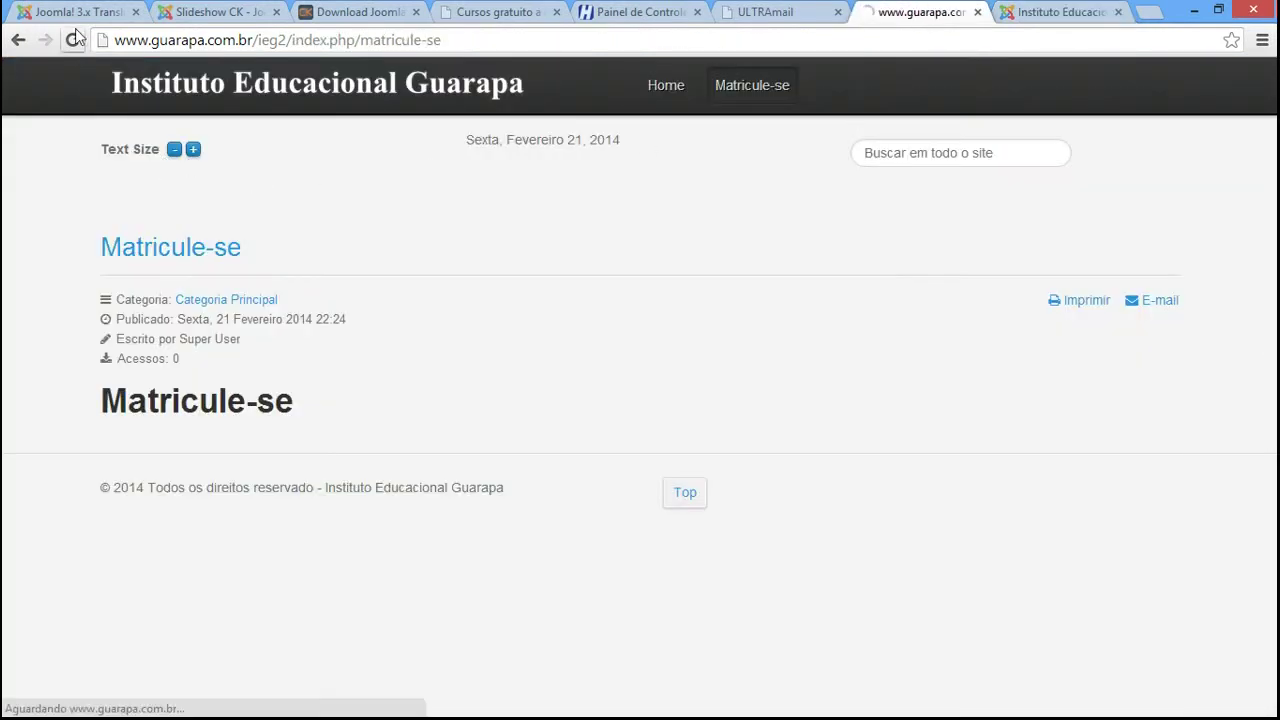
{"action": "left_click_drag", "start_coordinate": [115, 258], "coordinate": [176, 258]}
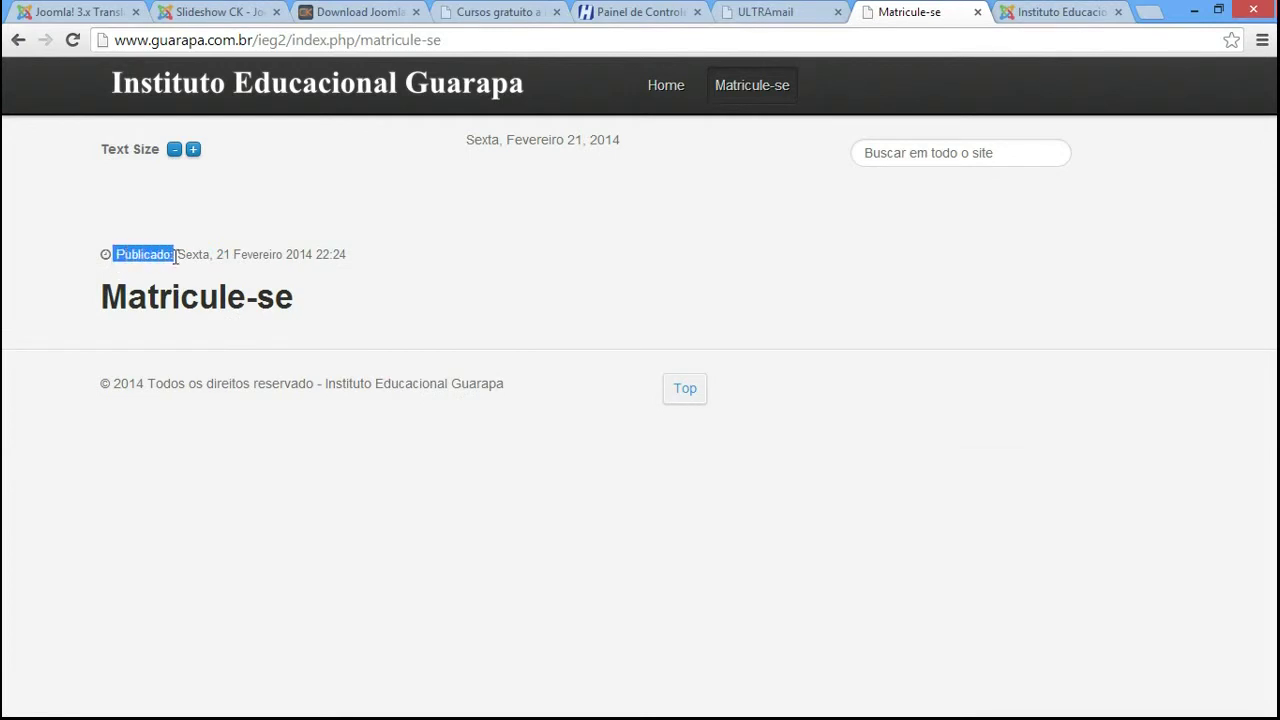
Set Data de Publicação to Ocultar and Data de Criação back to Usar Global in the menu item's article options.
{"action": "left_click", "coordinate": [1066, 13]}
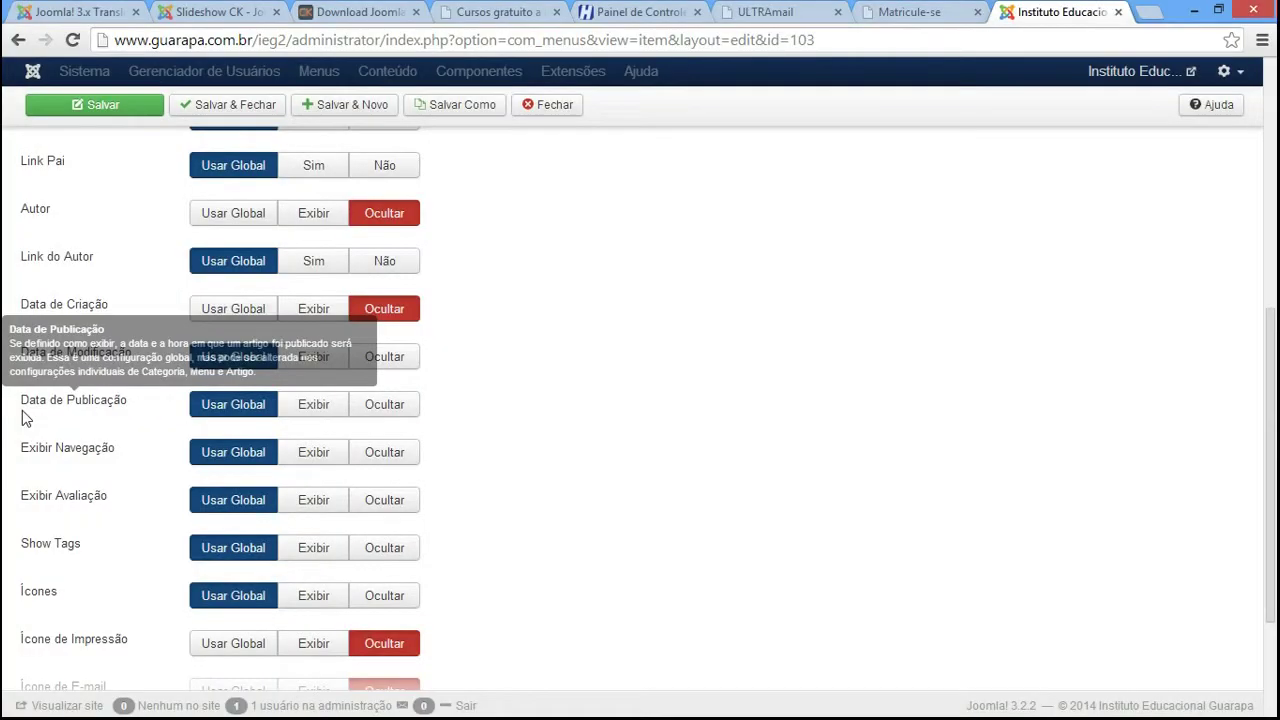
{"action": "left_click", "coordinate": [396, 413]}
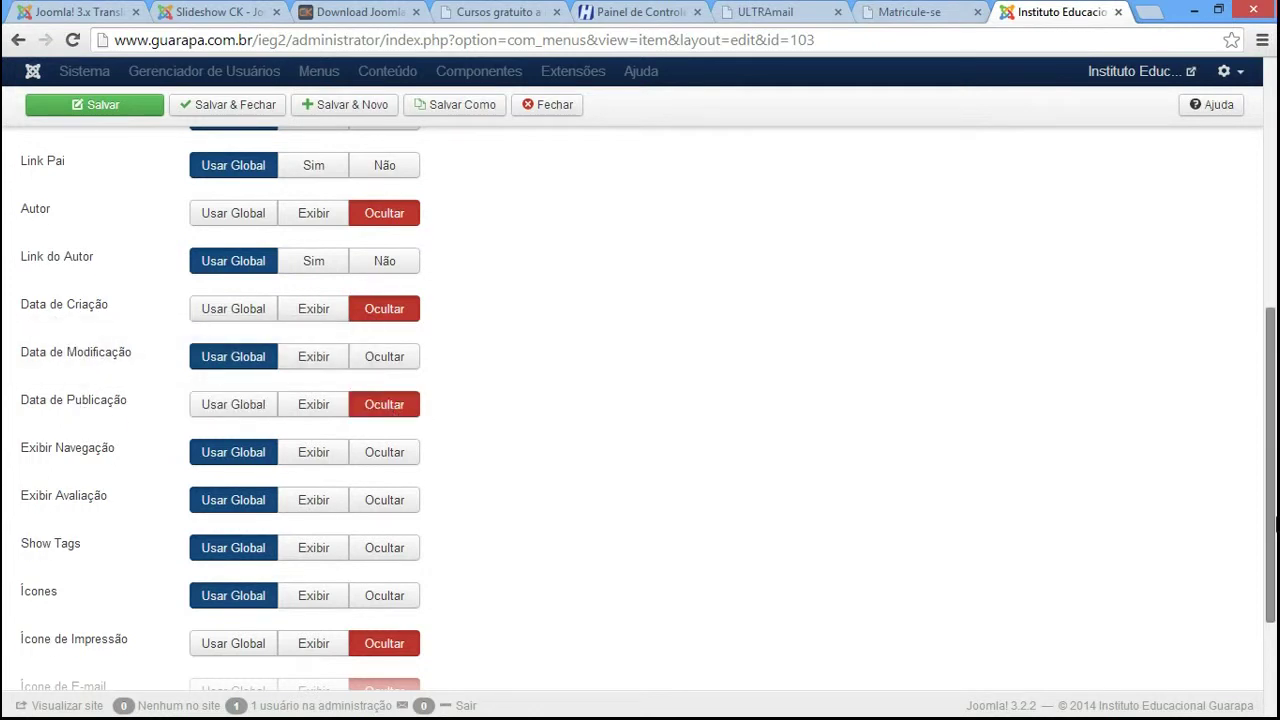
{"action": "scroll", "coordinate": [590, 355], "scroll_direction": "up", "scroll_amount": 1}
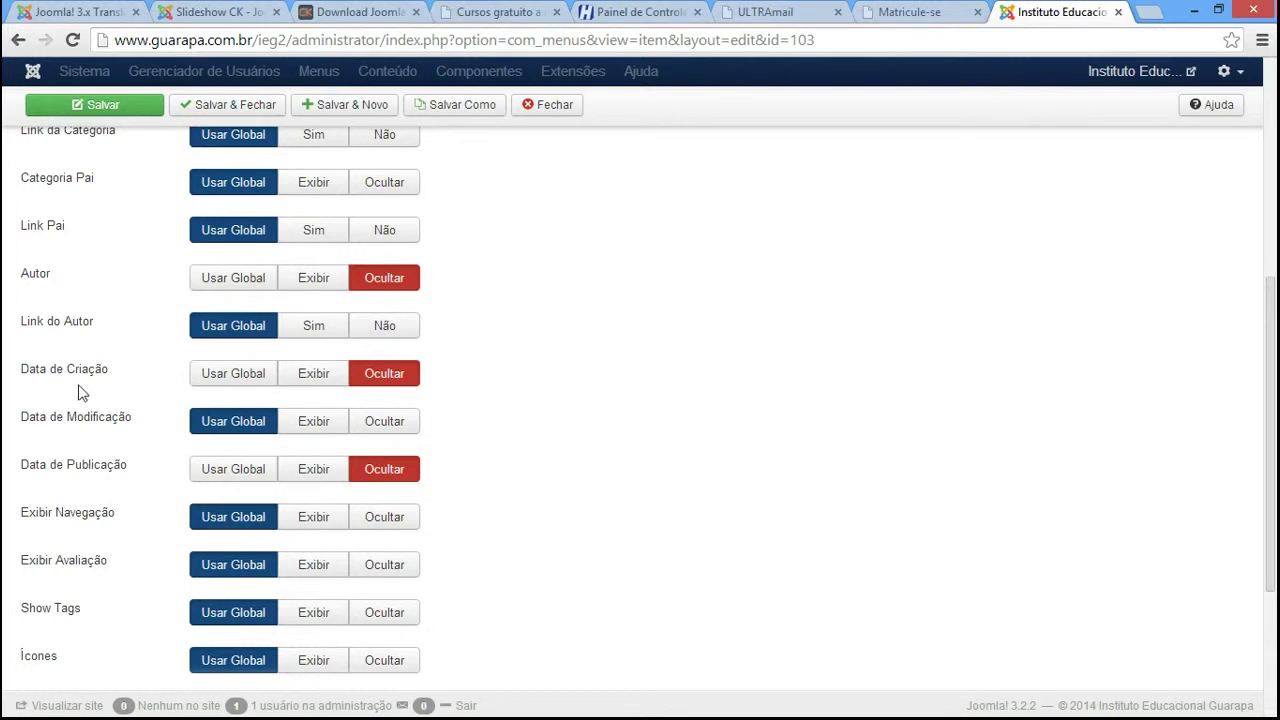
{"action": "left_click", "coordinate": [240, 375]}
Save the menu item and reload the published Matricule-se page.
{"action": "left_click_drag", "start_coordinate": [1273, 320], "coordinate": [1272, 100]}
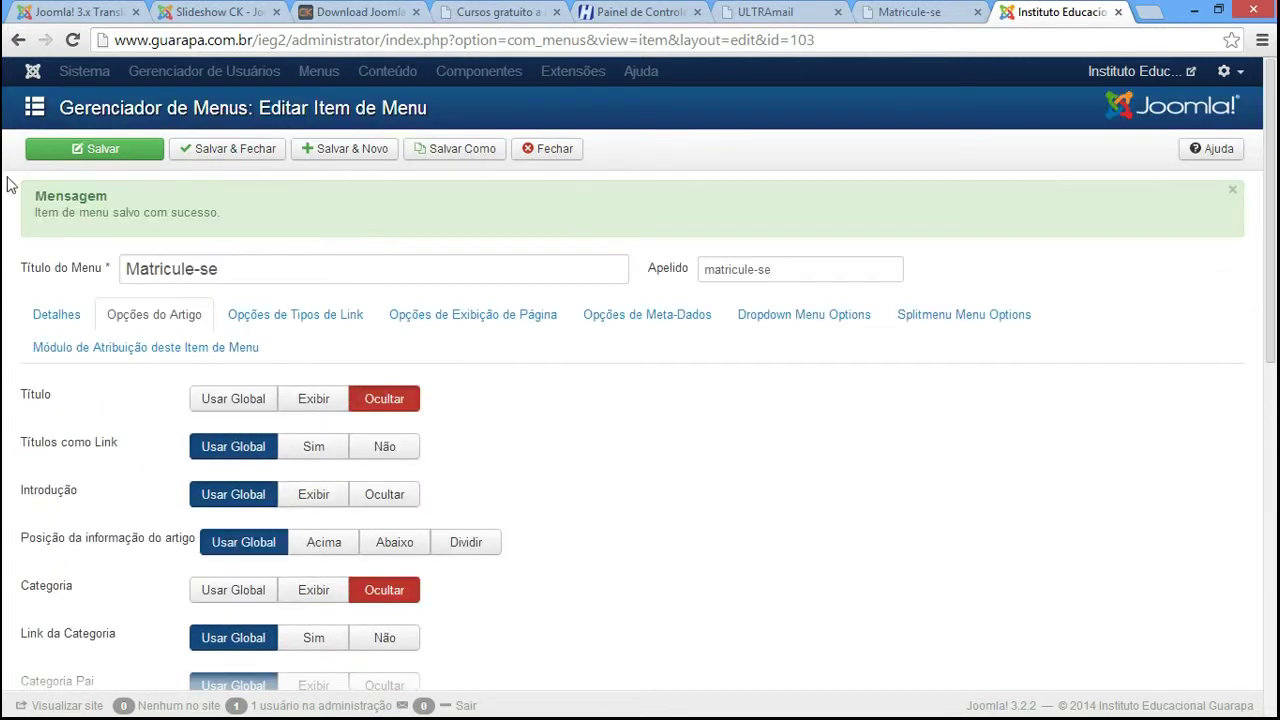
{"action": "left_click", "coordinate": [80, 148]}
{"action": "left_click", "coordinate": [895, 11]}
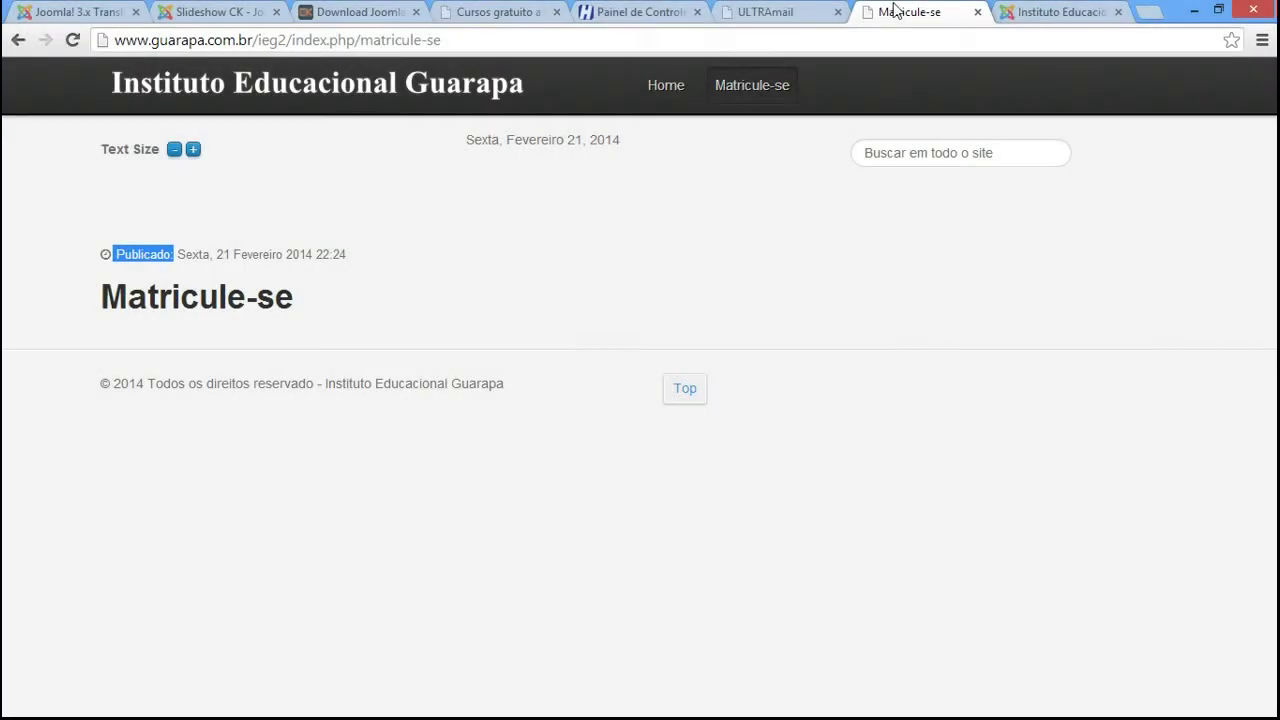
{"action": "left_click", "coordinate": [73, 41]}
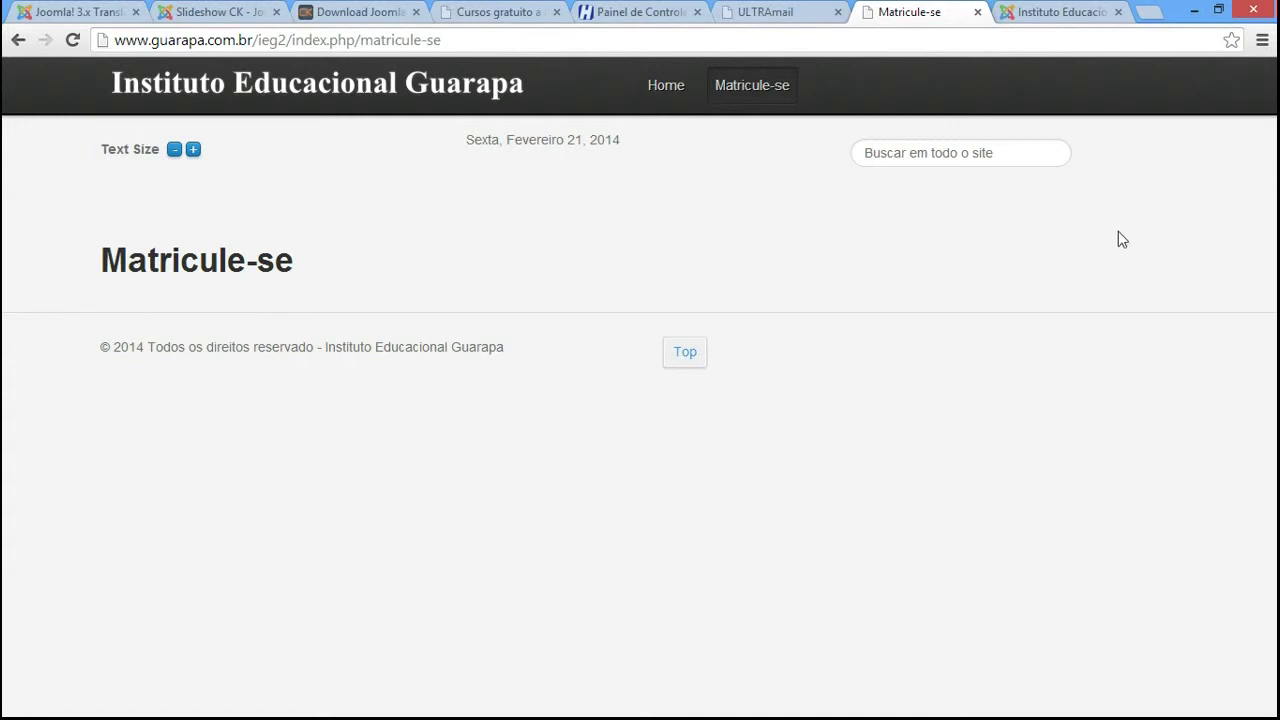
Set Ícone de Impressão and Ícone de E-mail to Exibir in the Matricule-se menu item's article options.
{"action": "left_click", "coordinate": [1045, 12]}
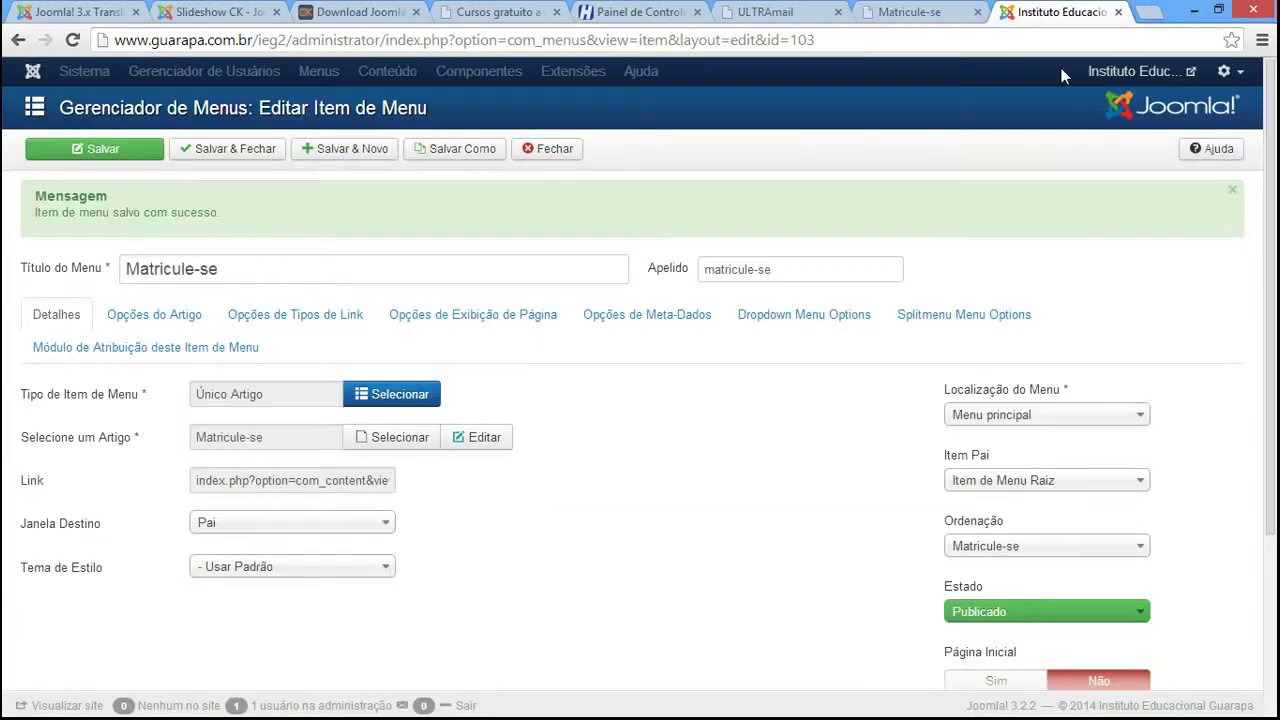
{"action": "scroll", "coordinate": [1274, 380], "scroll_direction": "down", "scroll_amount": 3}
{"action": "scroll", "coordinate": [1274, 380], "scroll_direction": "up", "scroll_amount": 3}
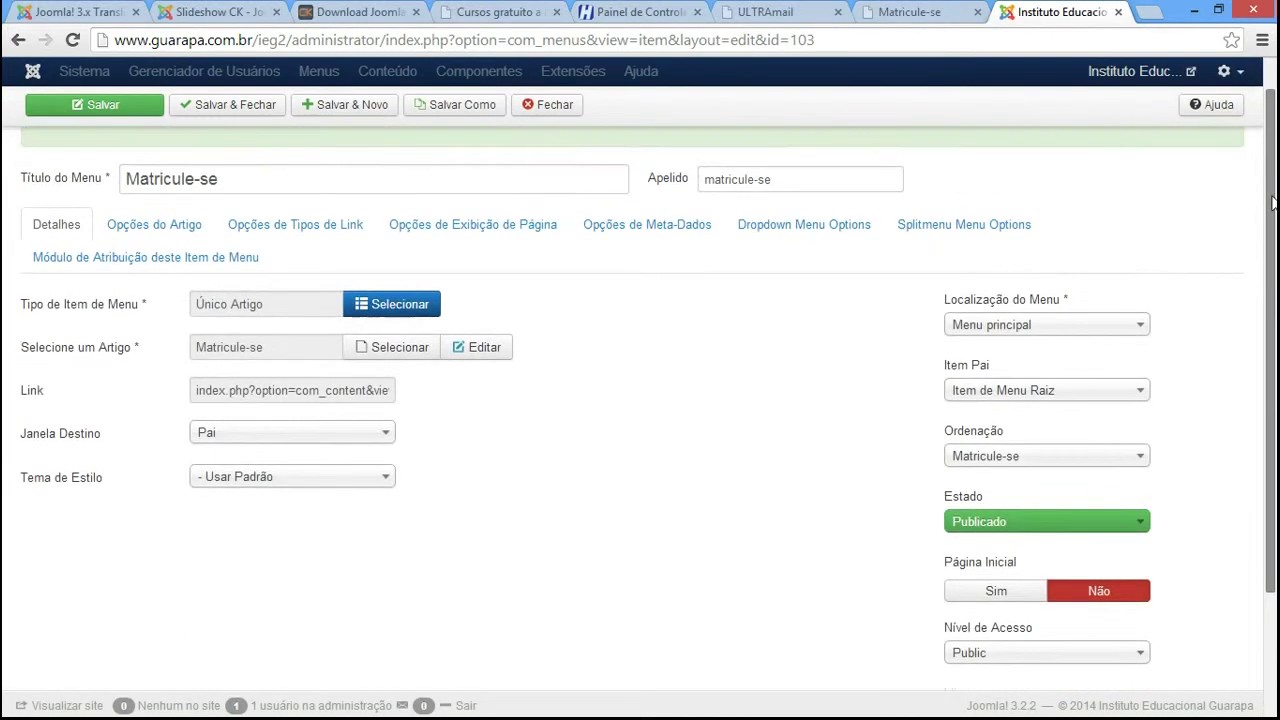
{"action": "left_click", "coordinate": [178, 224]}
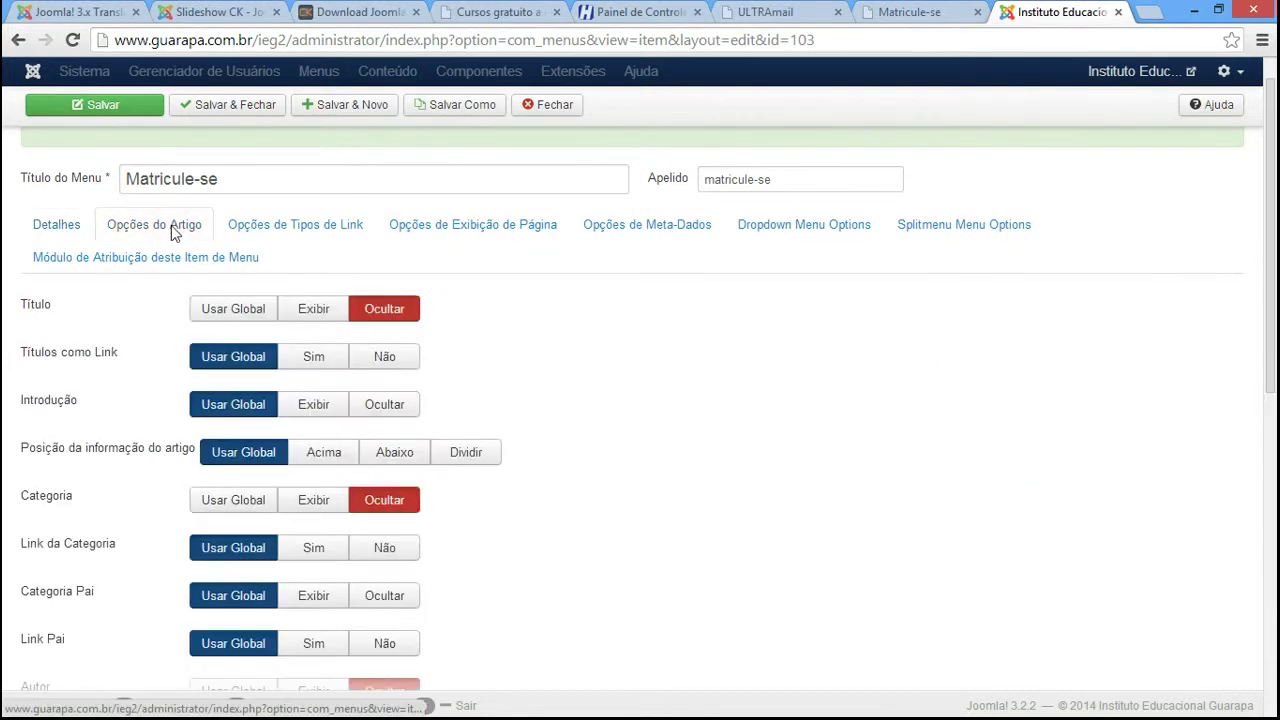
{"action": "scroll", "coordinate": [1274, 340], "scroll_direction": "down", "scroll_amount": 1}
{"action": "left_click_drag", "start_coordinate": [1274, 340], "coordinate": [1274, 590]}
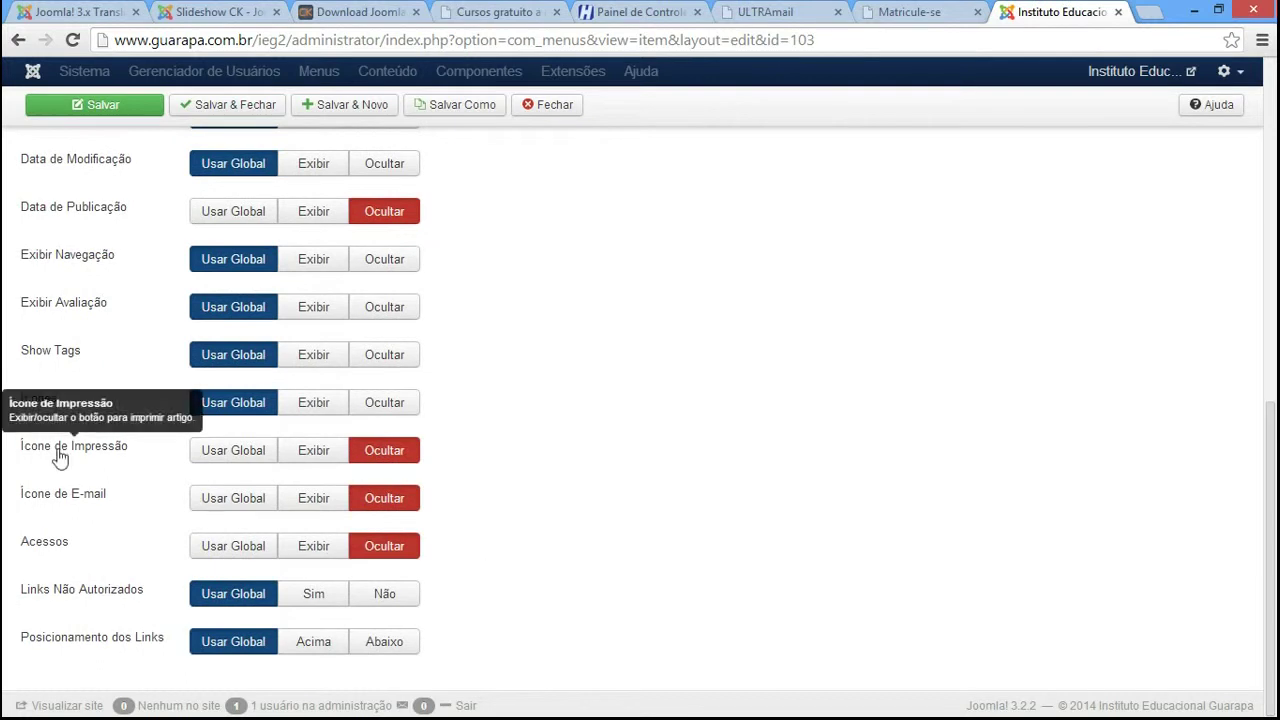
{"action": "left_click", "coordinate": [310, 455]}
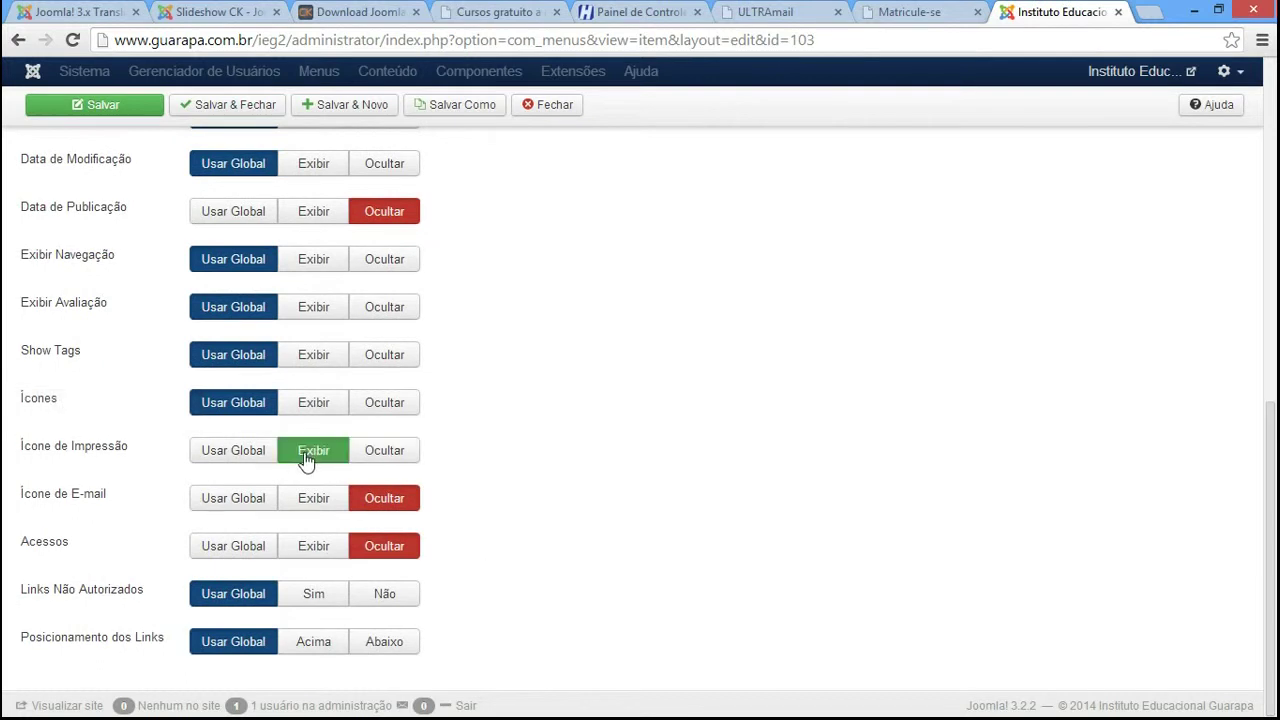
{"action": "left_click", "coordinate": [314, 505]}
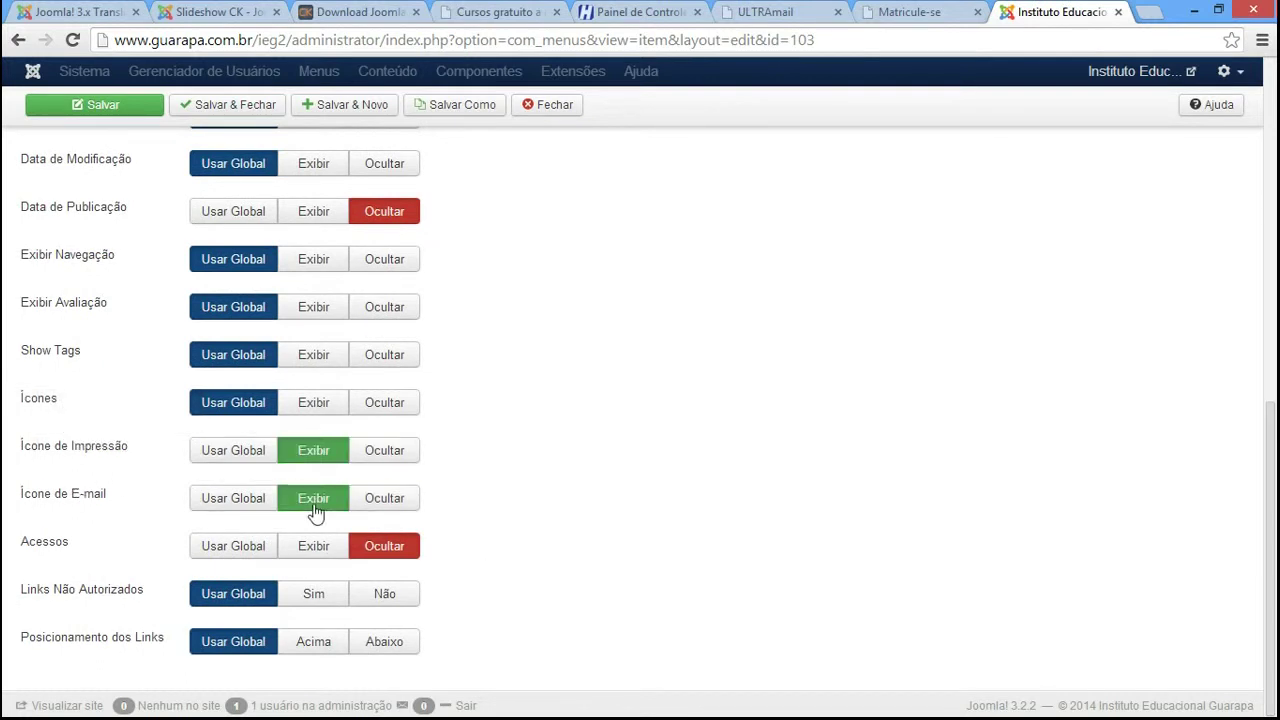
Save the Matricule-se menu item with Exibir Avaliação set to Ocultar and view the published page.
{"action": "mouse_move", "coordinate": [1274, 590]}
{"action": "left_mouse_down"}
{"action": "mouse_move", "coordinate": [1274, 575]}
{"action": "mouse_move", "coordinate": [1275, 590]}
{"action": "left_mouse_up"}
{"action": "left_click_drag", "start_coordinate": [1275, 660], "coordinate": [1275, 383]}
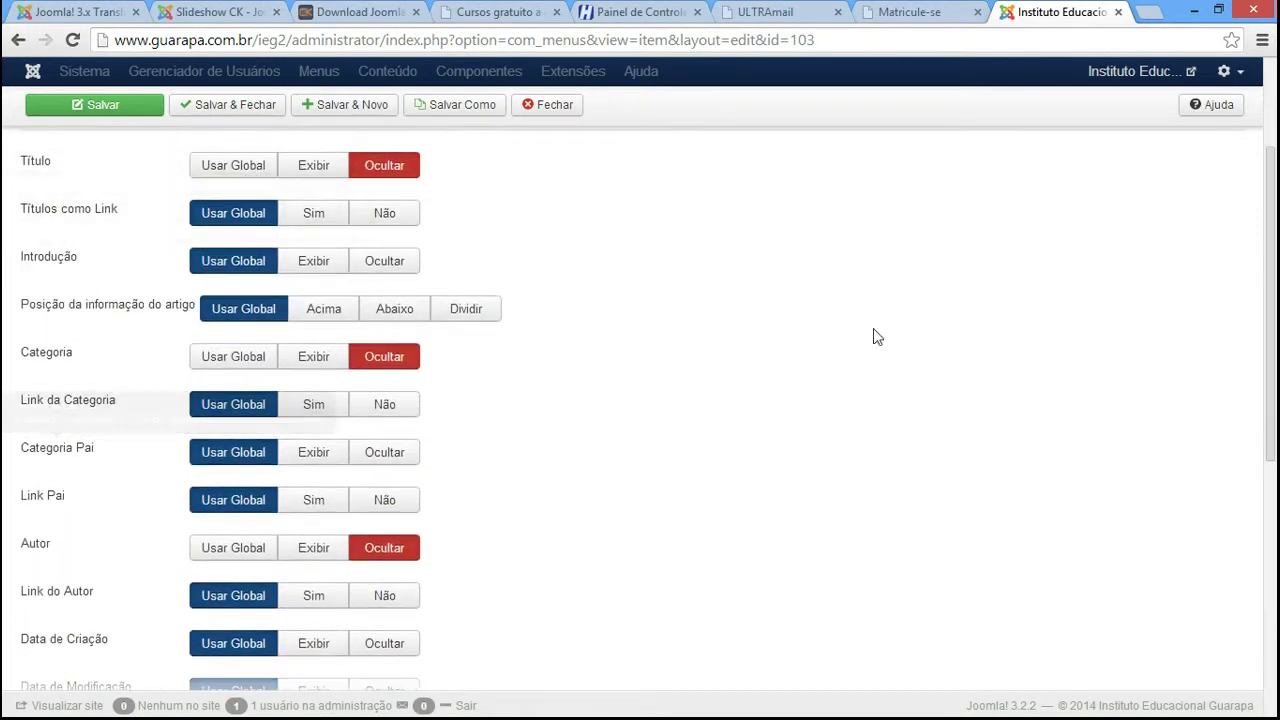
{"action": "scroll", "coordinate": [870, 335], "scroll_direction": "up", "scroll_amount": 1}
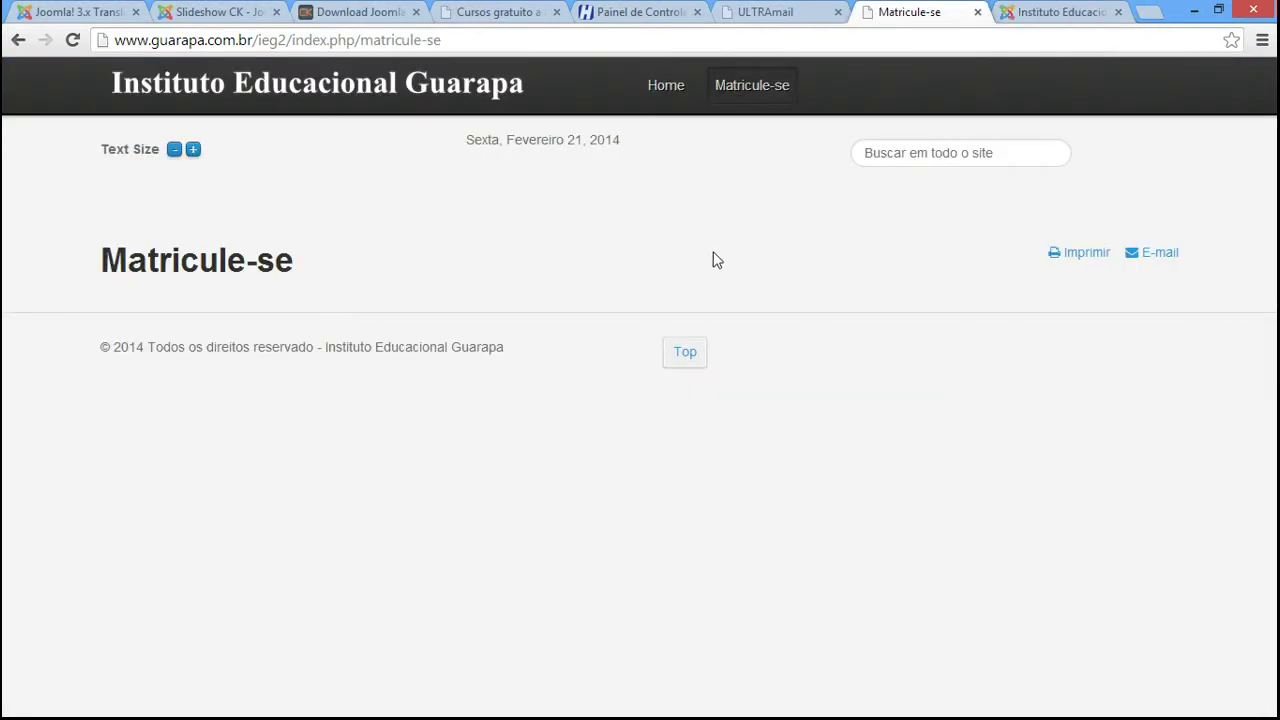
Set Exibir Avaliação to Exibir in the Matricule-se menu item's article options.
{"action": "left_click", "coordinate": [1073, 14]}
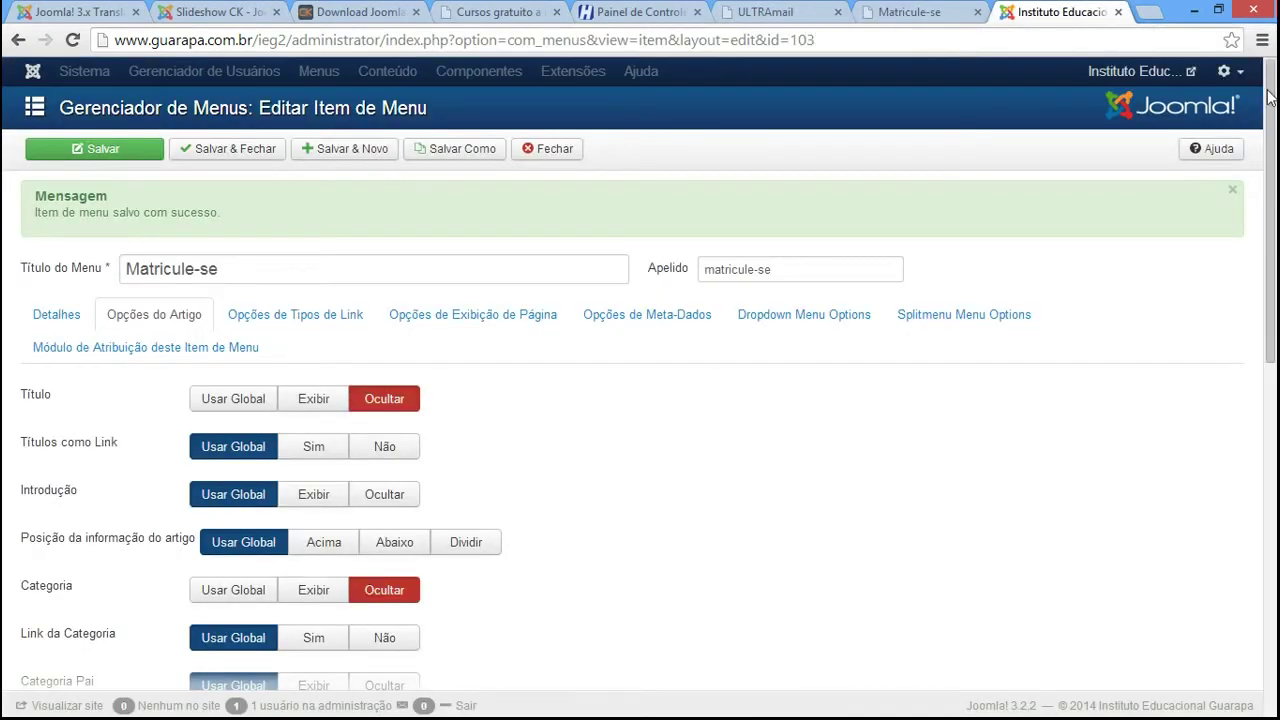
{"action": "scroll", "coordinate": [214, 560], "scroll_direction": "down", "scroll_amount": 5}
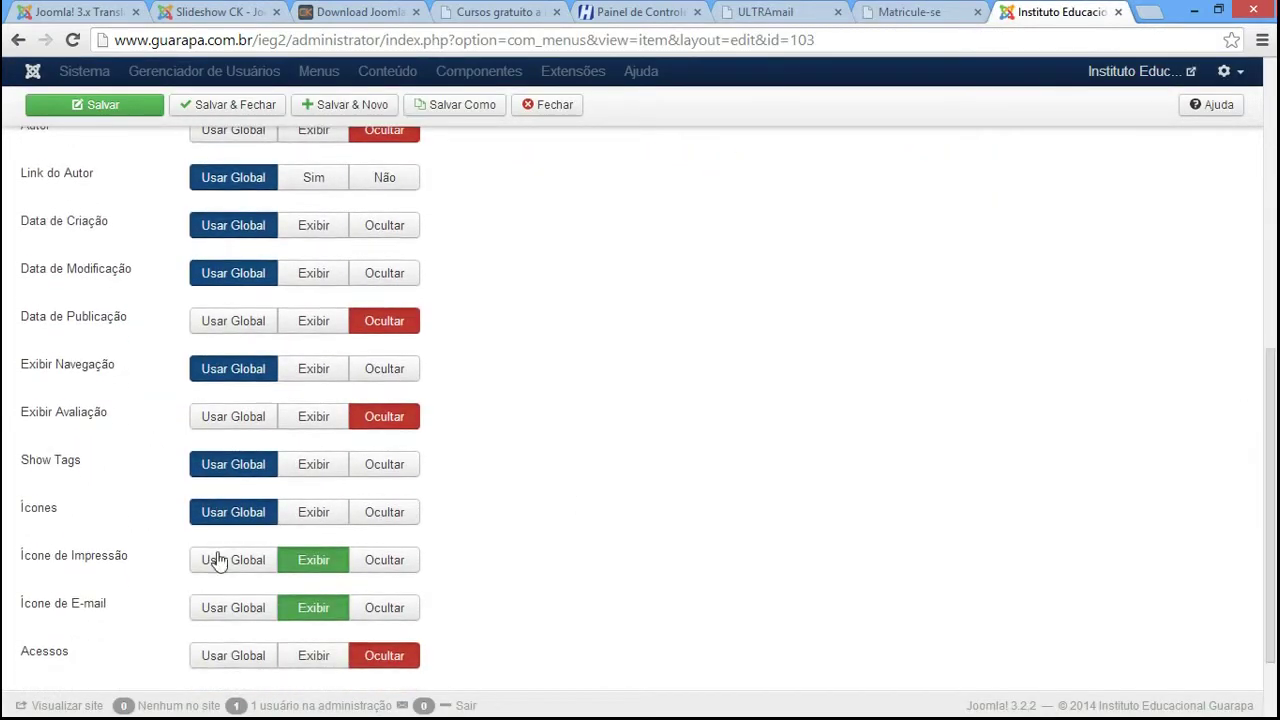
{"action": "mouse_move", "coordinate": [22, 423]}
{"action": "left_click", "coordinate": [298, 425]}
{"action": "left_click_drag", "start_coordinate": [1271, 520], "coordinate": [1274, 222]}
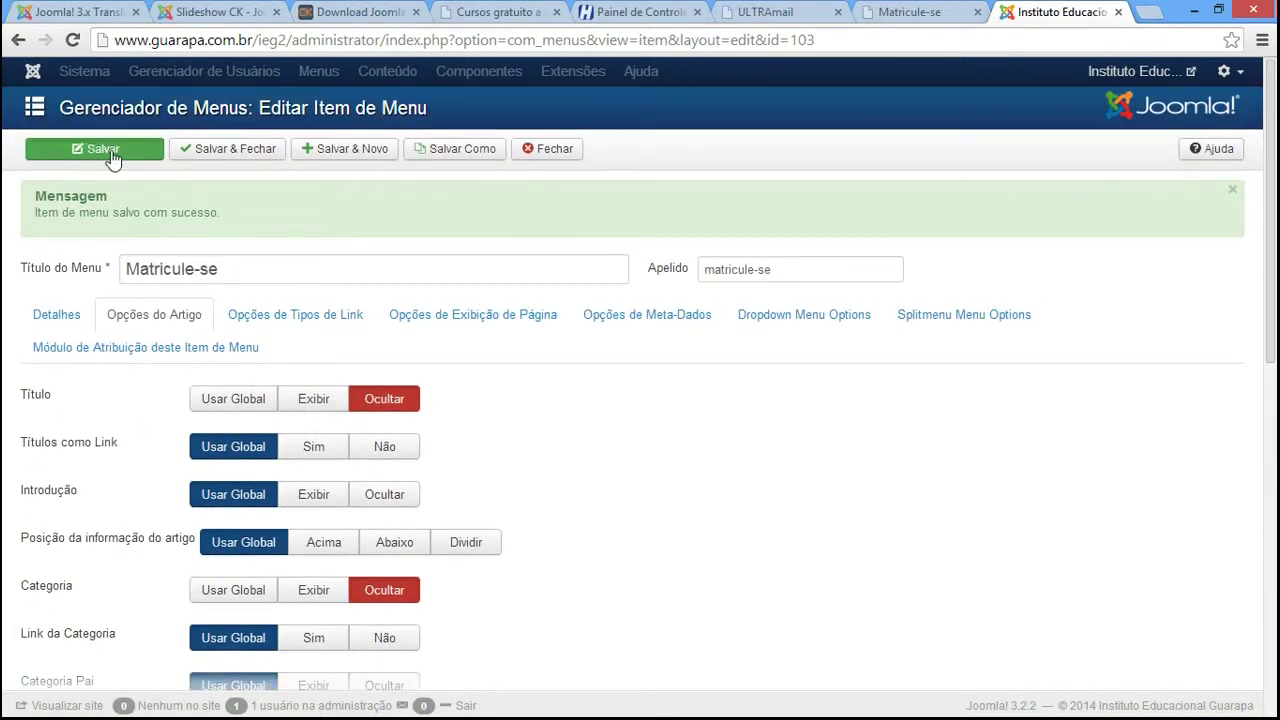
Save the menu item and reload the published Matricule-se page to check the article rating control.
{"action": "left_click", "coordinate": [105, 148]}
{"action": "left_click", "coordinate": [884, 14]}
{"action": "left_click", "coordinate": [853, 37]}
{"action": "key", "text": "Return"}
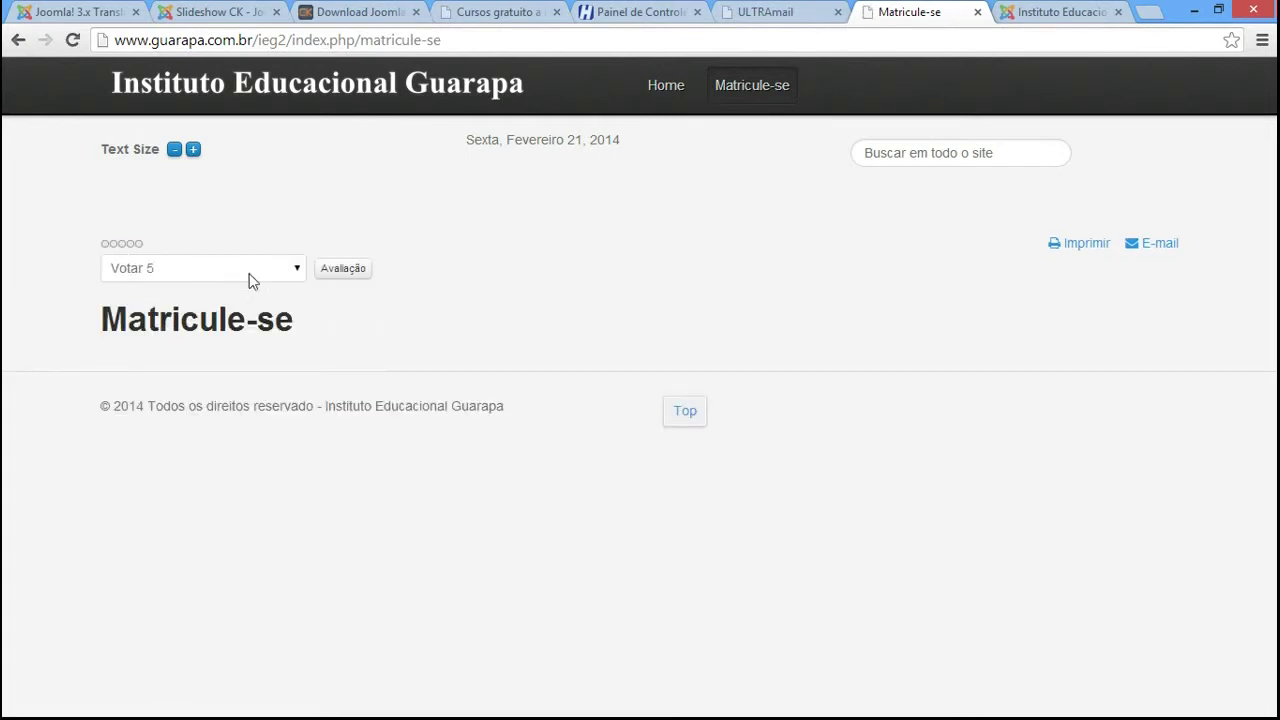
Submit a Votar 3 rating for the Matricule-se article on the published page and dismiss the resulting message.
{"action": "left_click", "coordinate": [268, 275]}
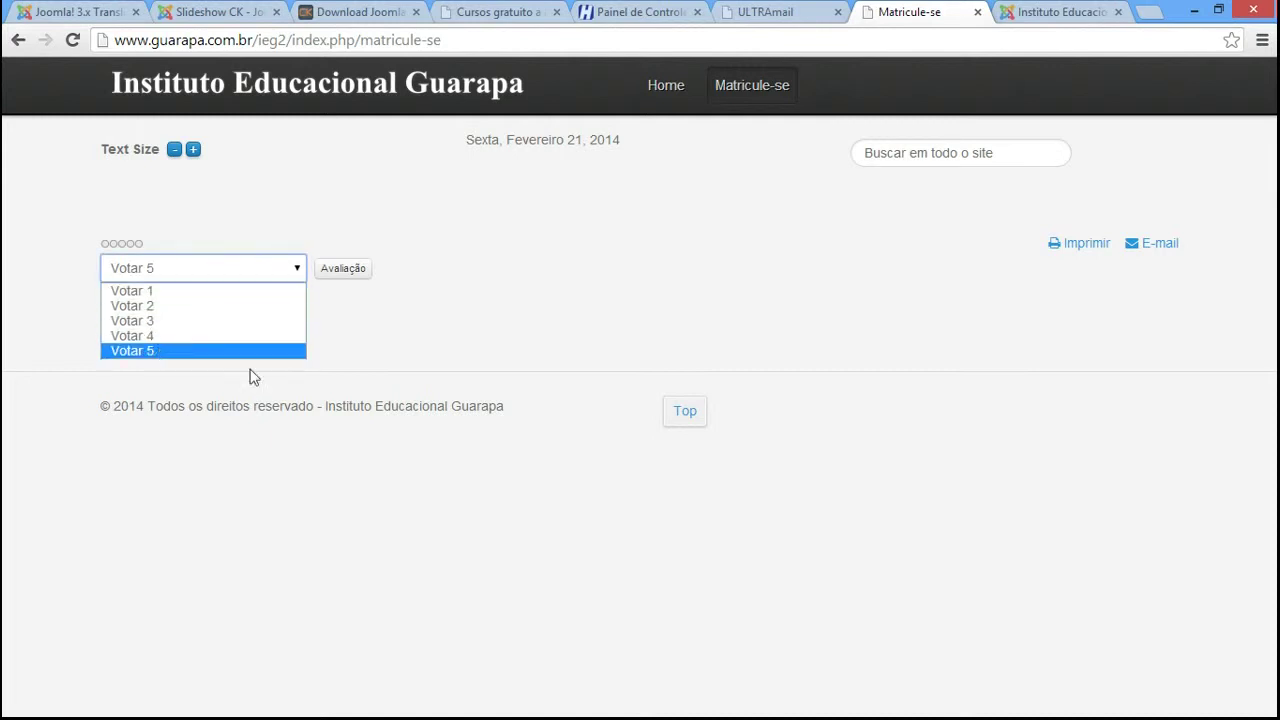
{"action": "left_click", "coordinate": [400, 189]}
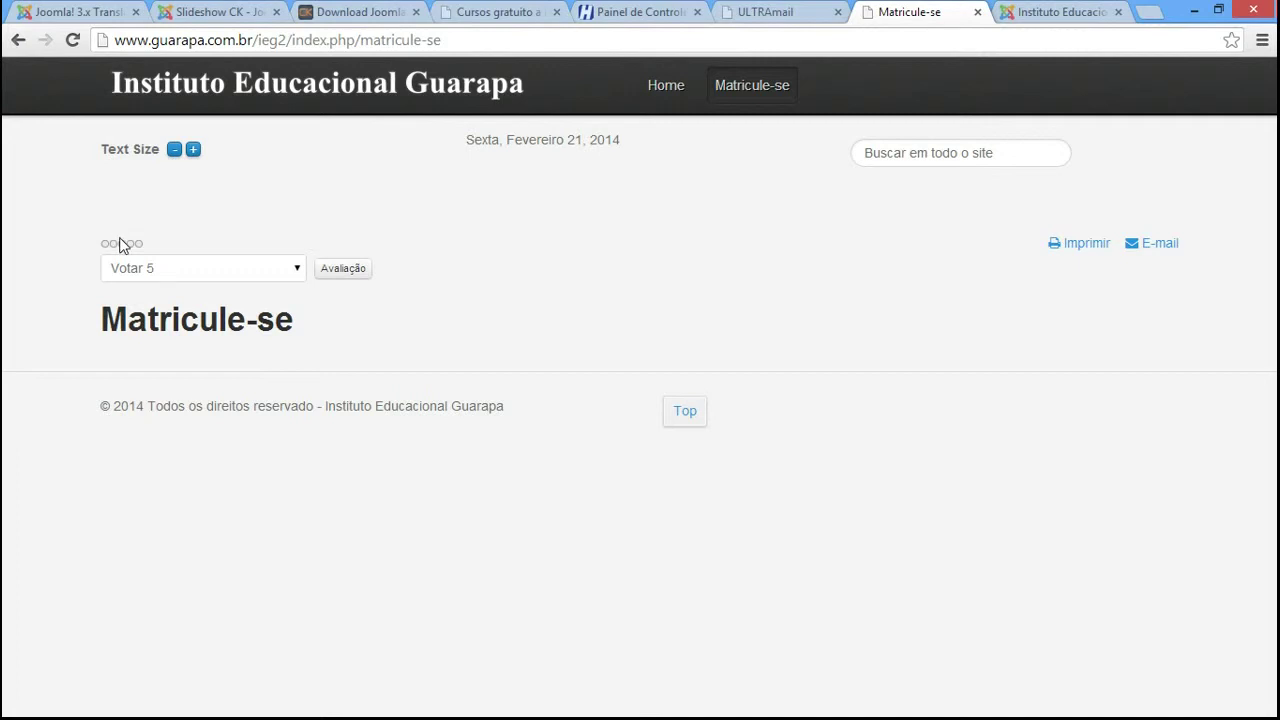
{"action": "left_click", "coordinate": [166, 272]}
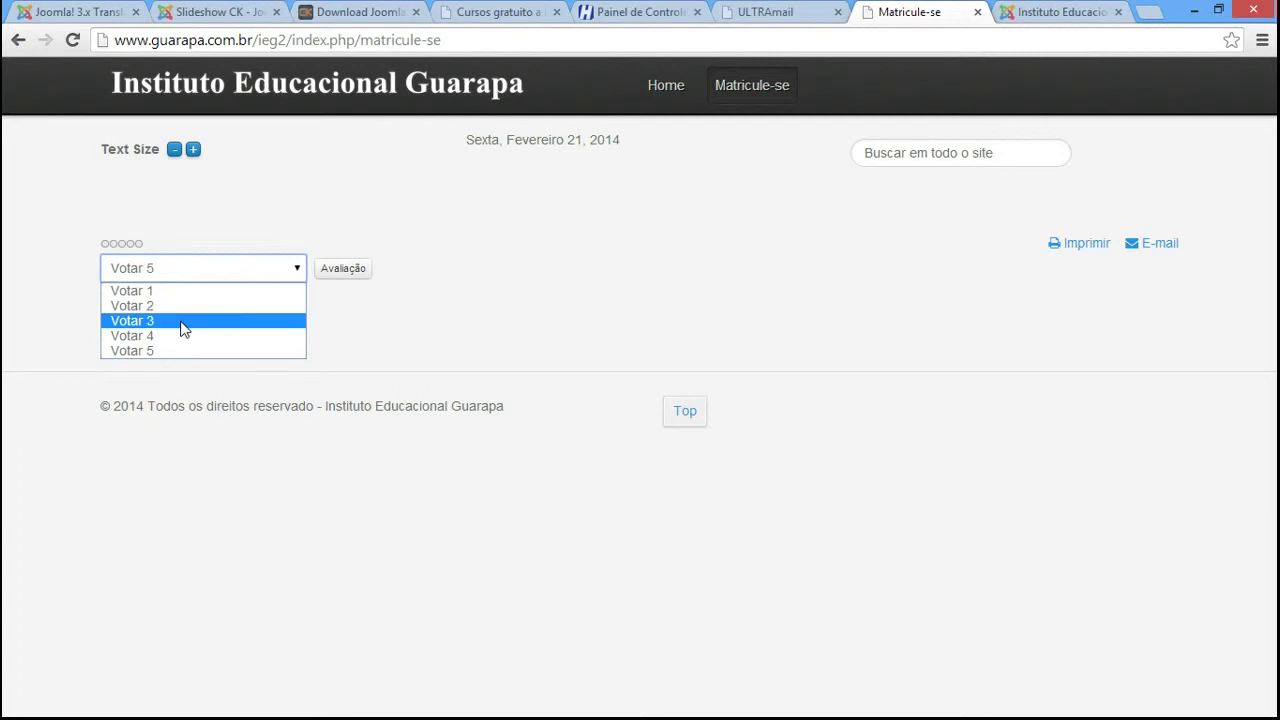
{"action": "left_click", "coordinate": [184, 322]}
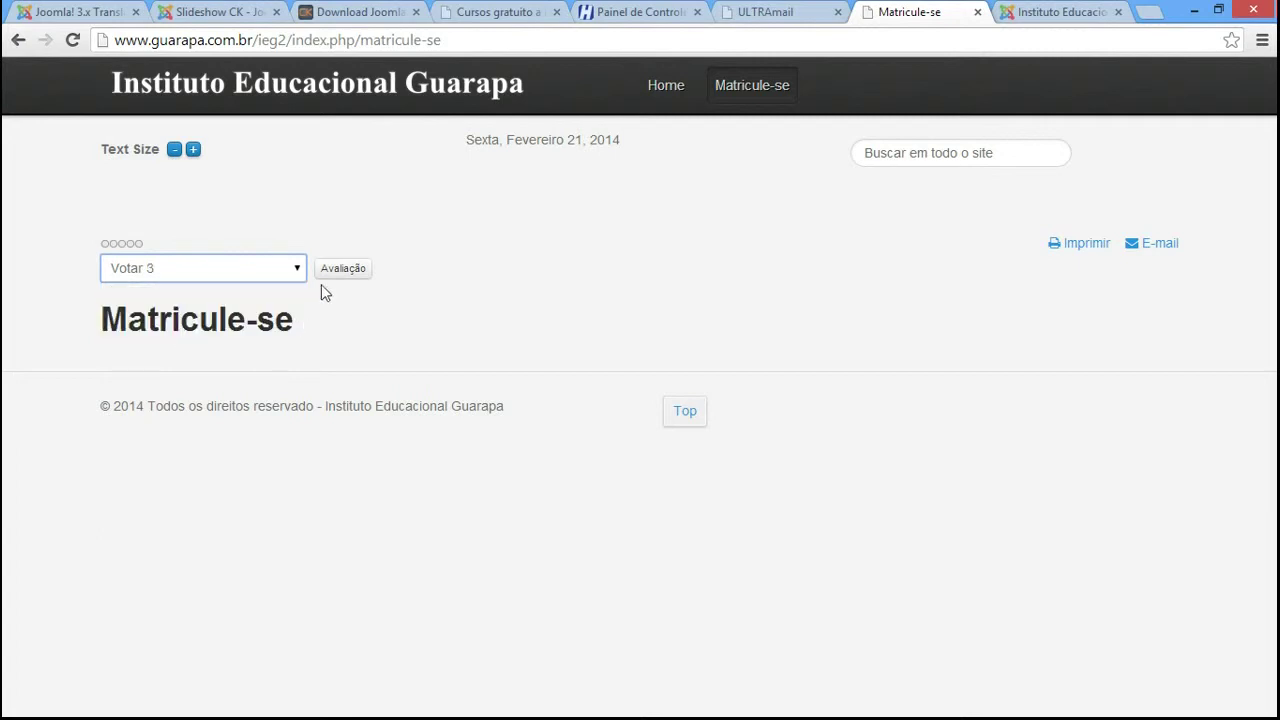
{"action": "left_click", "coordinate": [343, 270]}
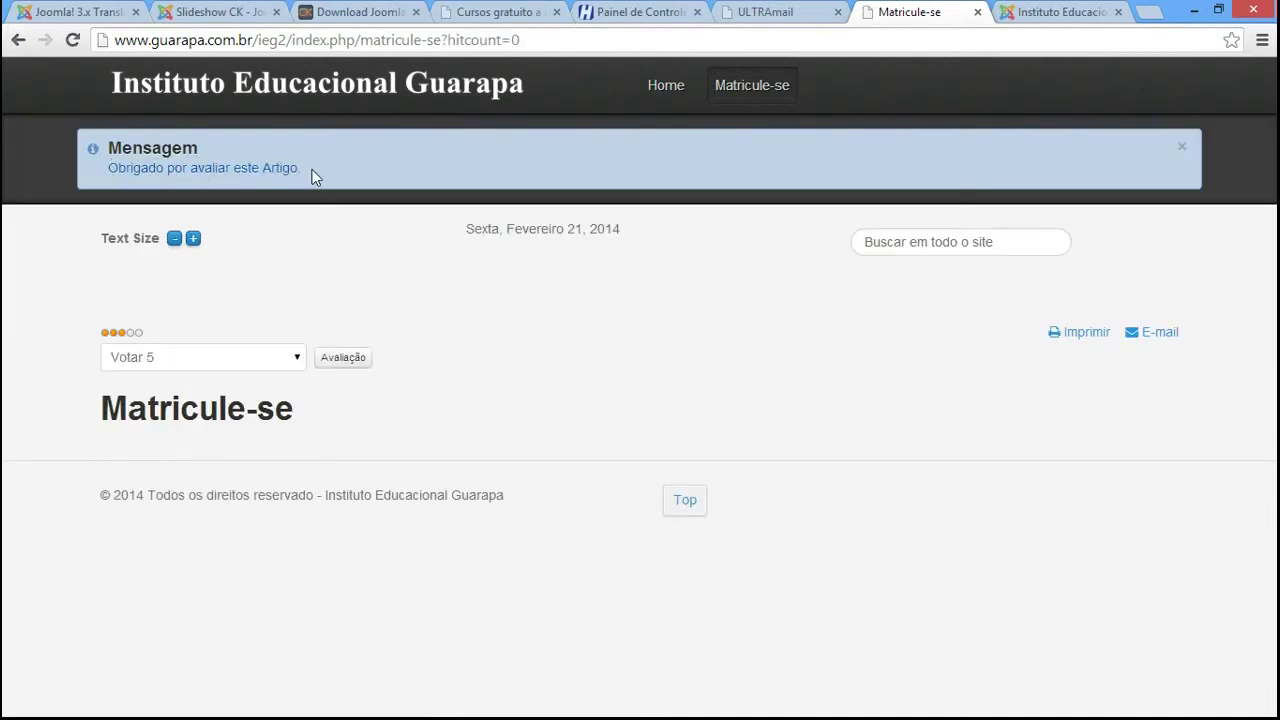
{"action": "left_click", "coordinate": [1183, 147]}
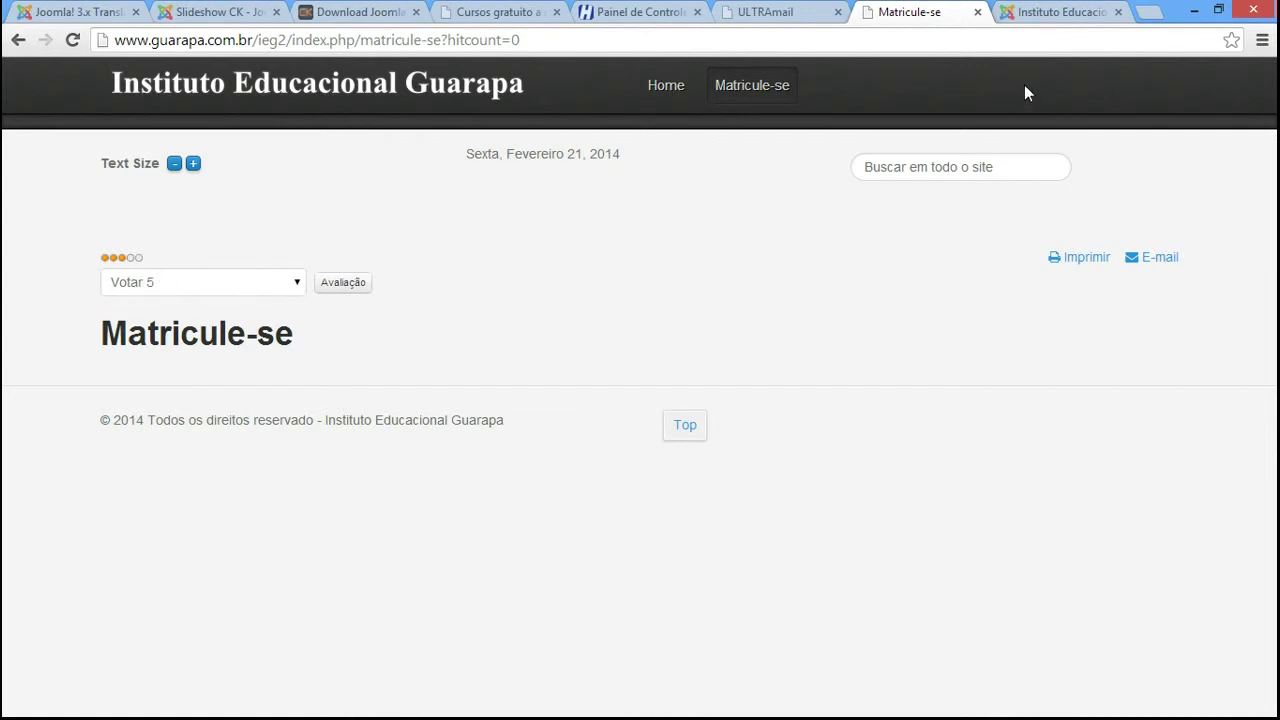
Set Exibir Avaliação back to Ocultar in the menu item's article options and save the item.
{"action": "left_click", "coordinate": [1043, 12]}
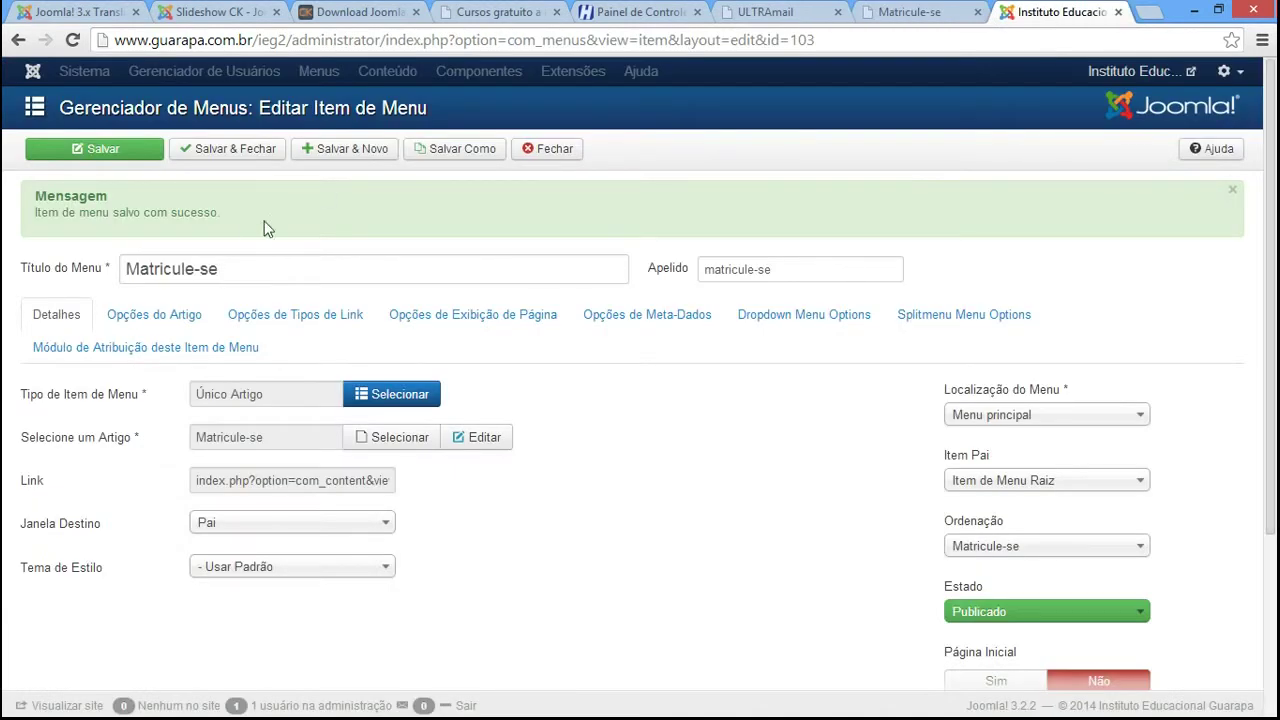
{"action": "left_click", "coordinate": [153, 316]}
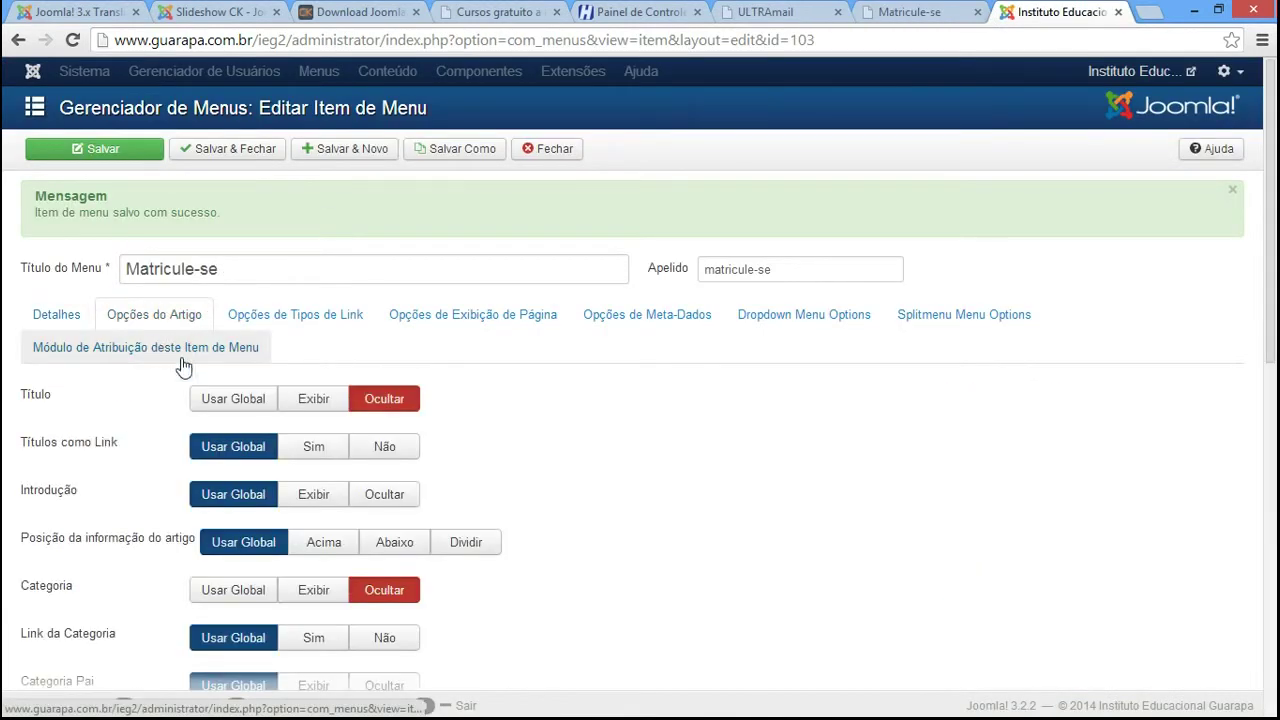
{"action": "left_click_drag", "start_coordinate": [1272, 237], "coordinate": [1276, 608]}
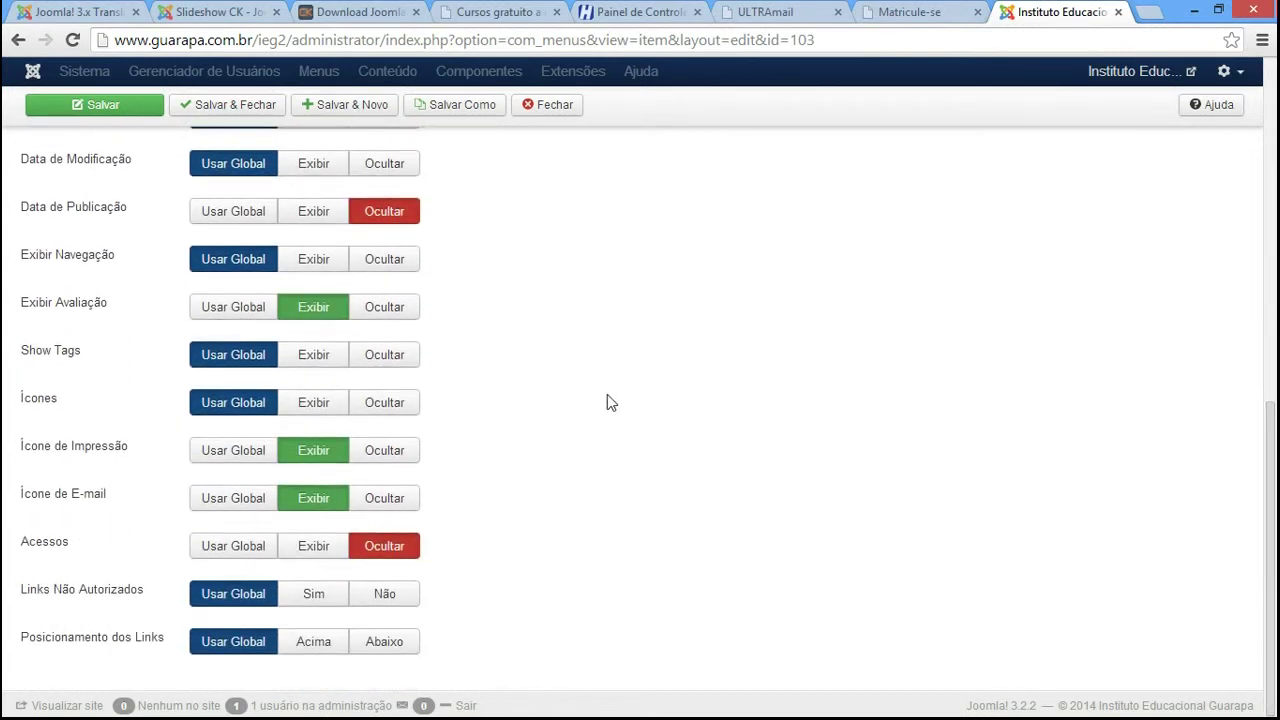
{"action": "left_click", "coordinate": [406, 318]}
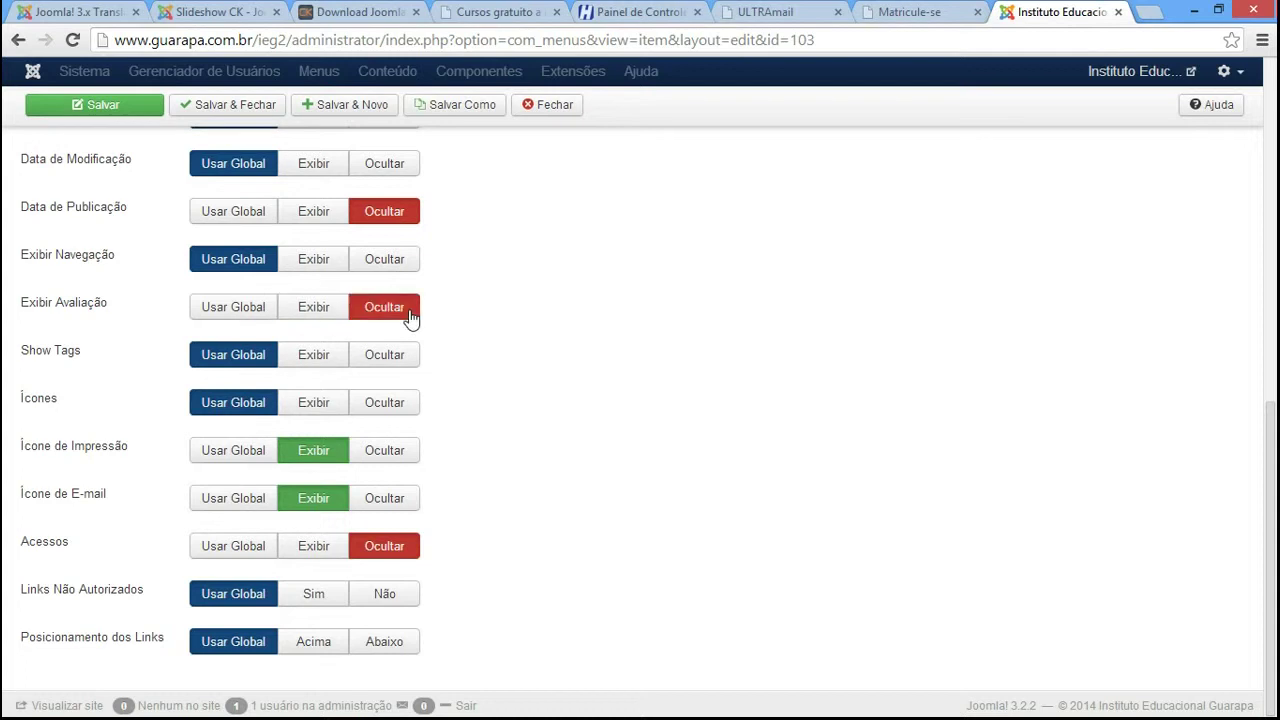
{"action": "scroll", "coordinate": [438, 463], "scroll_direction": "up", "scroll_amount": 5}
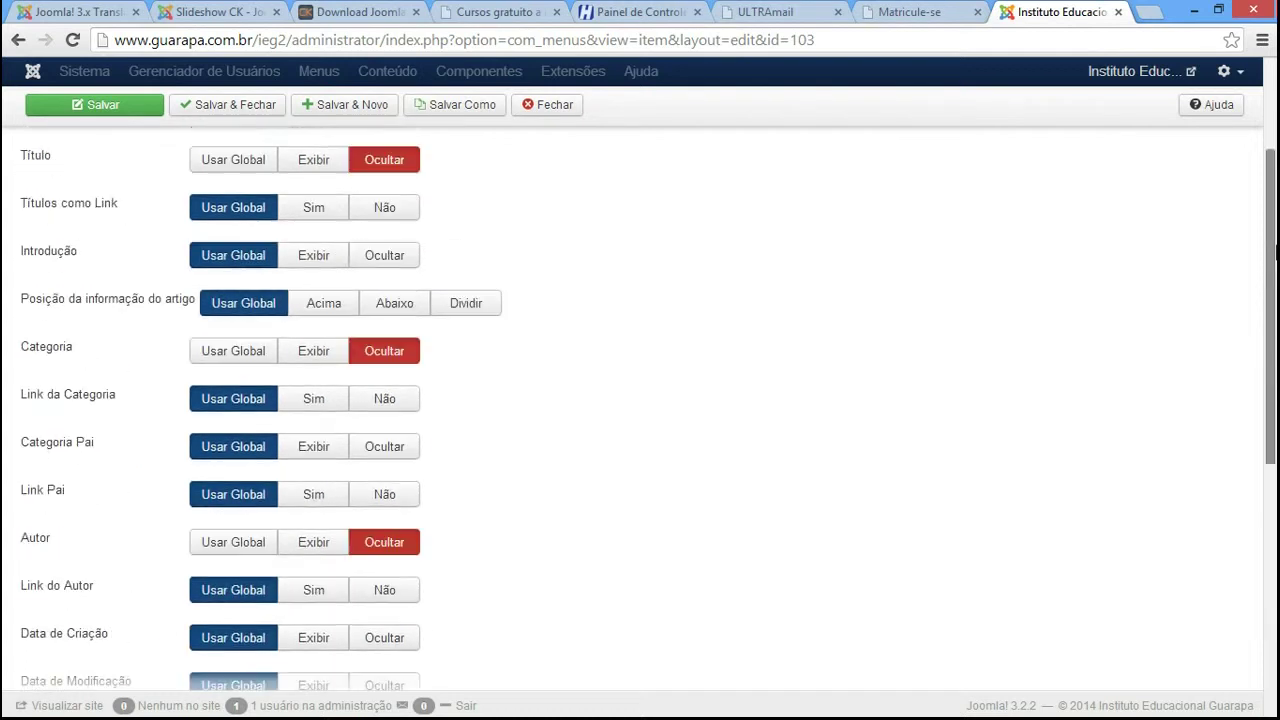
{"action": "left_click", "coordinate": [94, 104]}
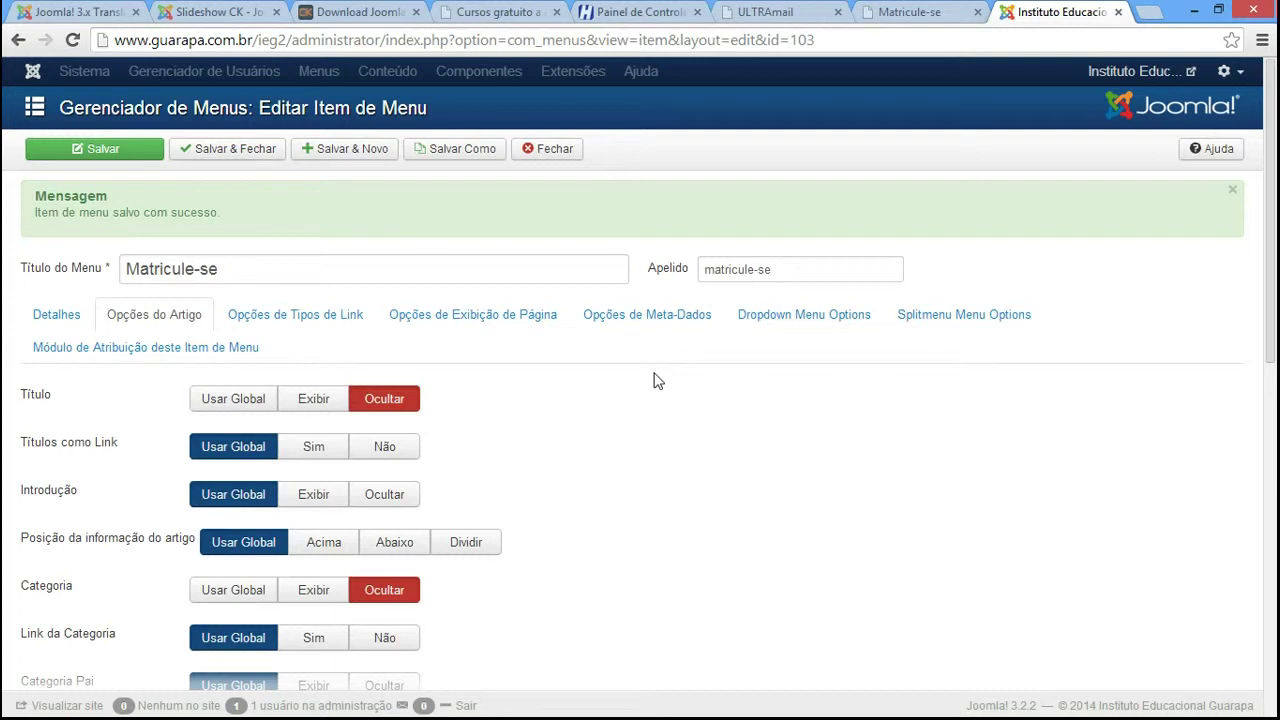
Save and close the Matricule-se menu item, check its published page and return to the menu items list.
{"action": "left_click", "coordinate": [237, 158]}
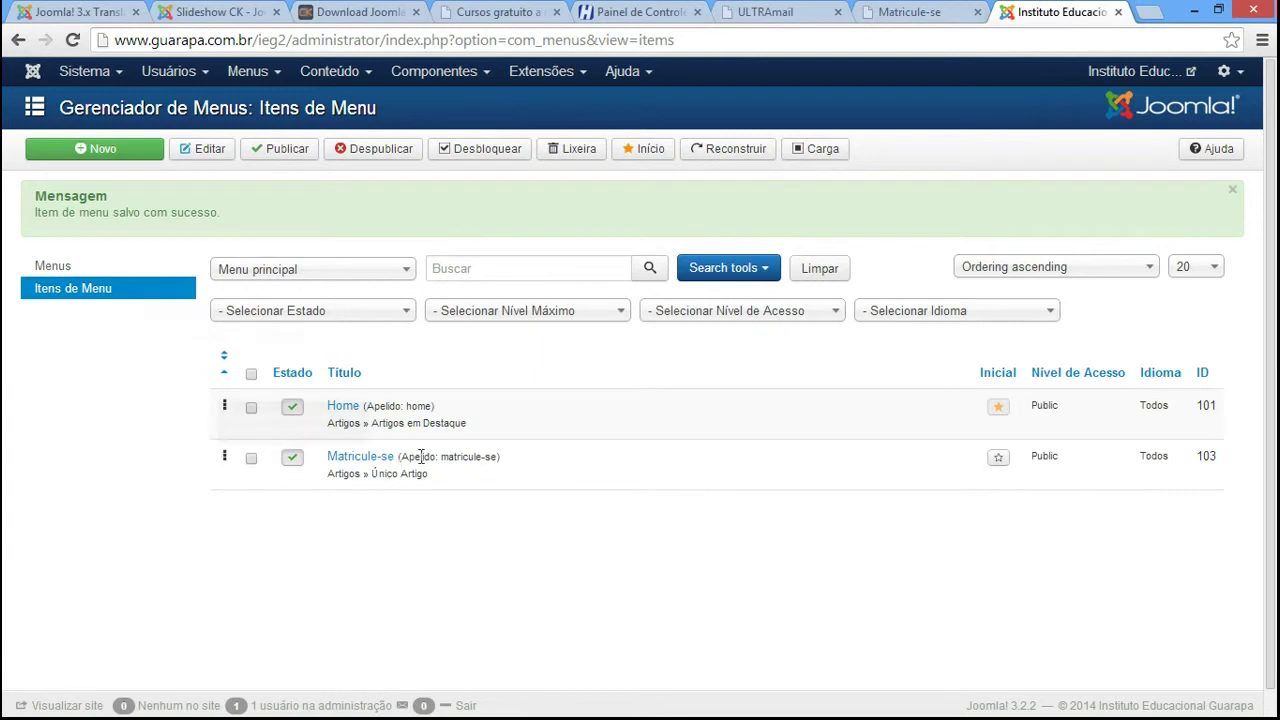
{"action": "left_click", "coordinate": [908, 12]}
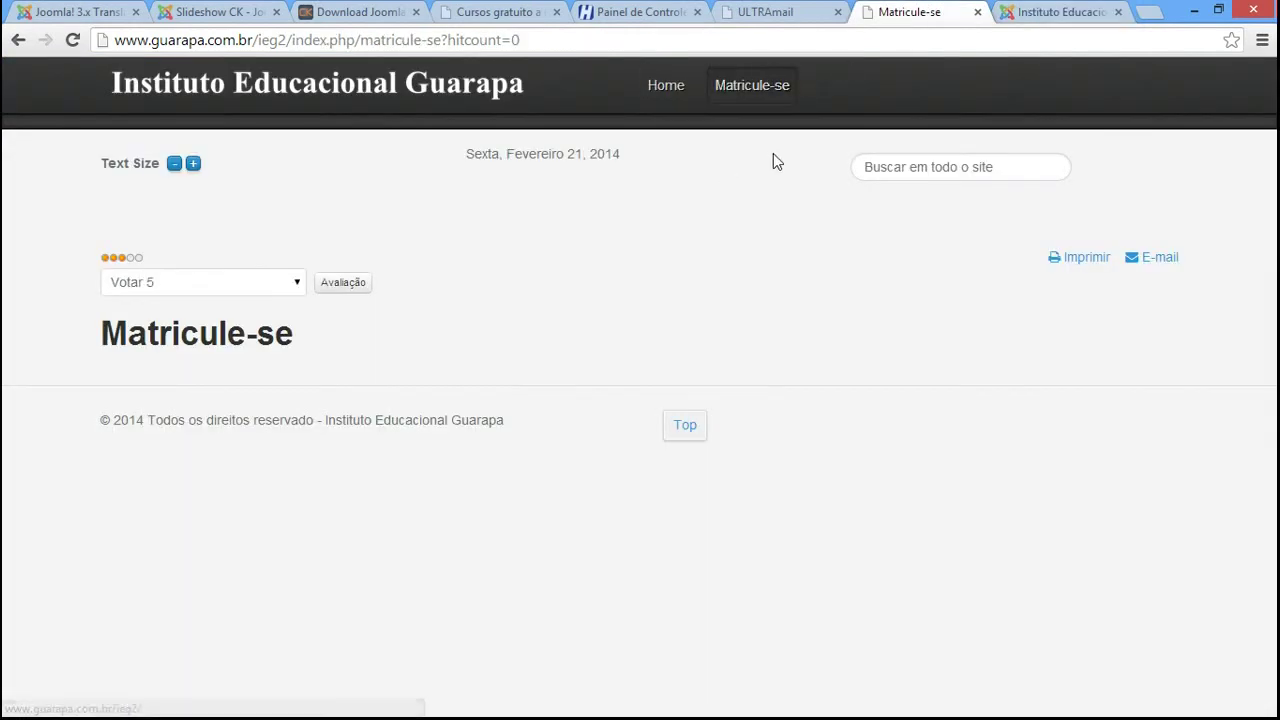
{"action": "left_click", "coordinate": [1055, 12]}
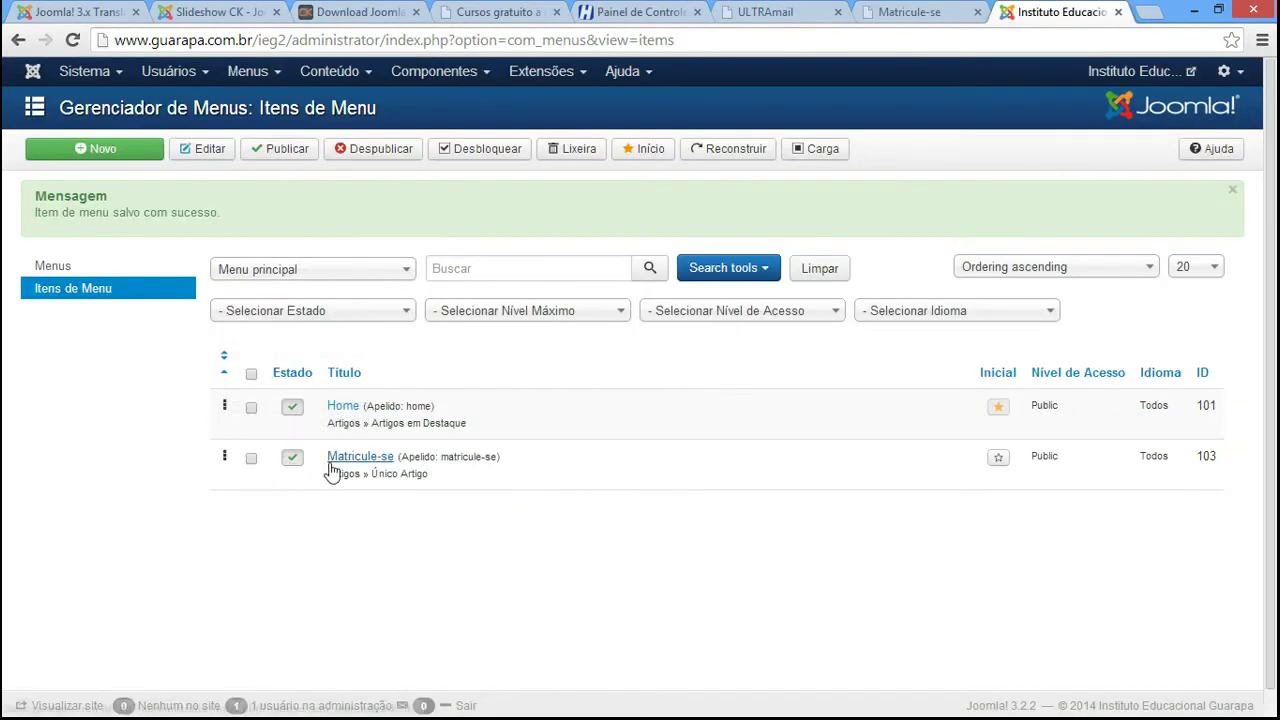
Unpublish the Matricule-se menu item and reload its public page to check what visitors get at the matricule-se address.
{"action": "left_click", "coordinate": [291, 460]}
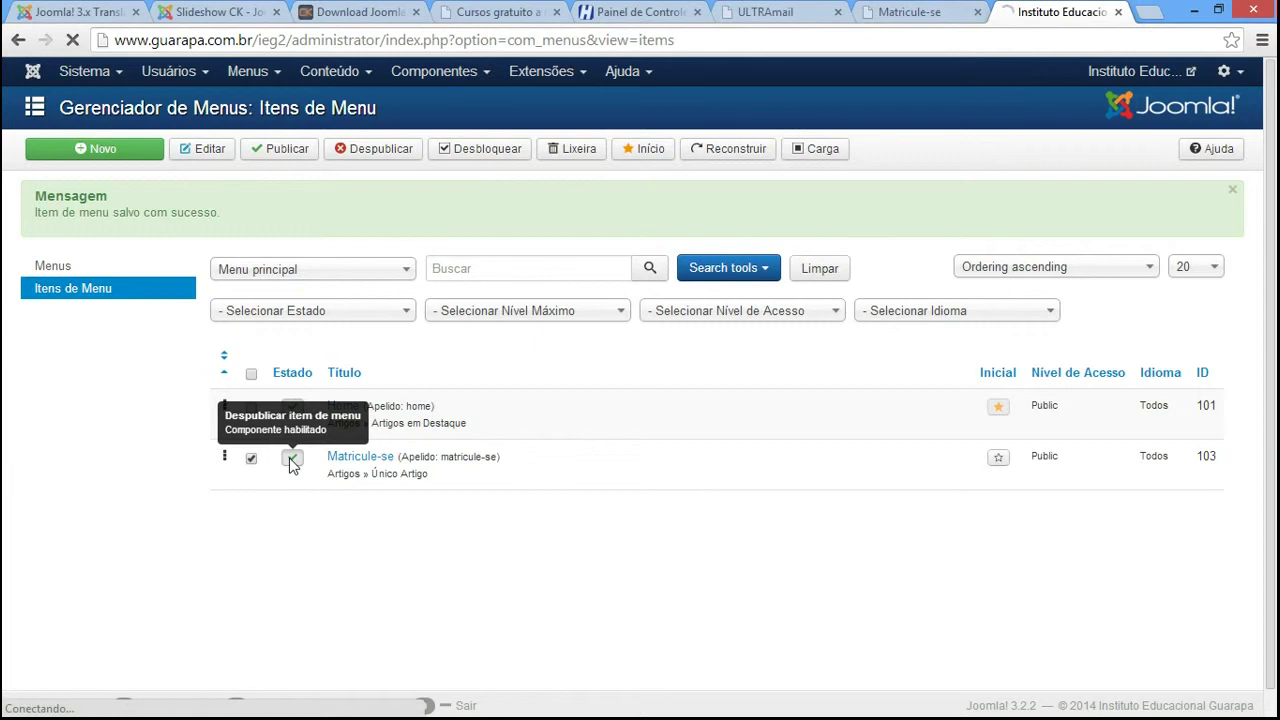
{"action": "left_click", "coordinate": [921, 10]}
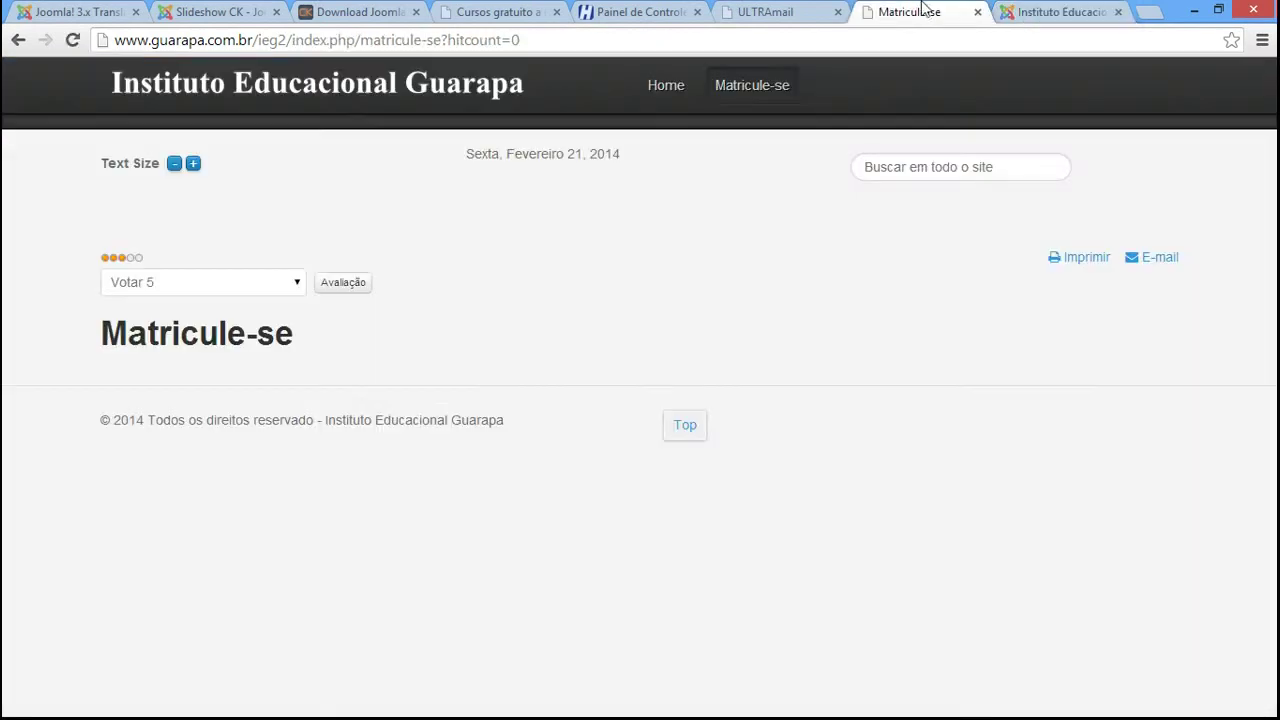
{"action": "left_click", "coordinate": [72, 40]}
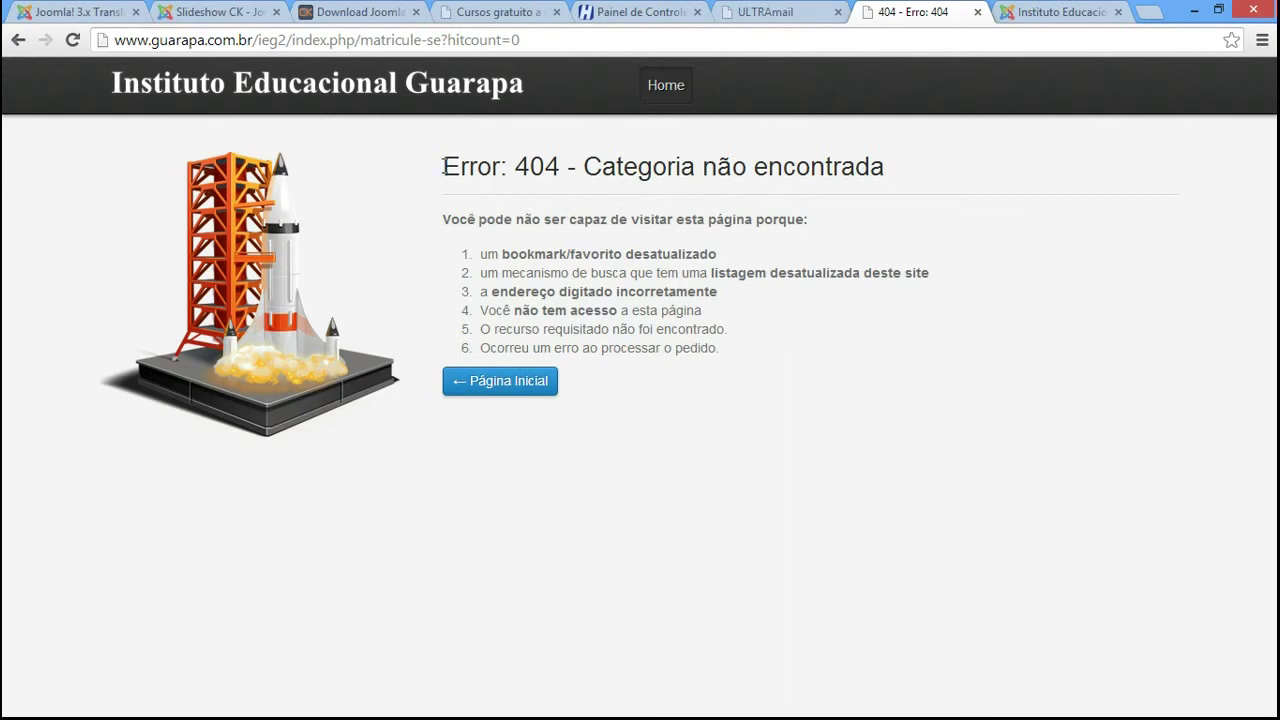
{"action": "left_click_drag", "start_coordinate": [444, 167], "coordinate": [926, 167]}
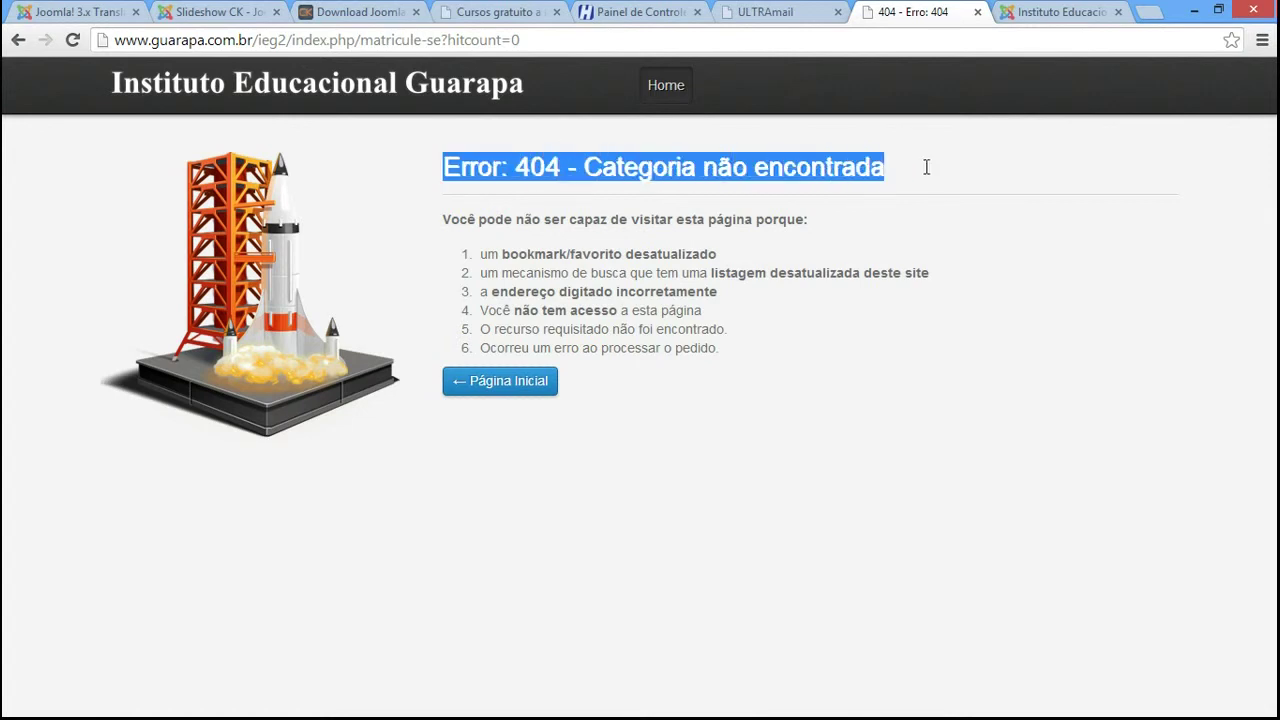
{"action": "left_click", "coordinate": [814, 385]}
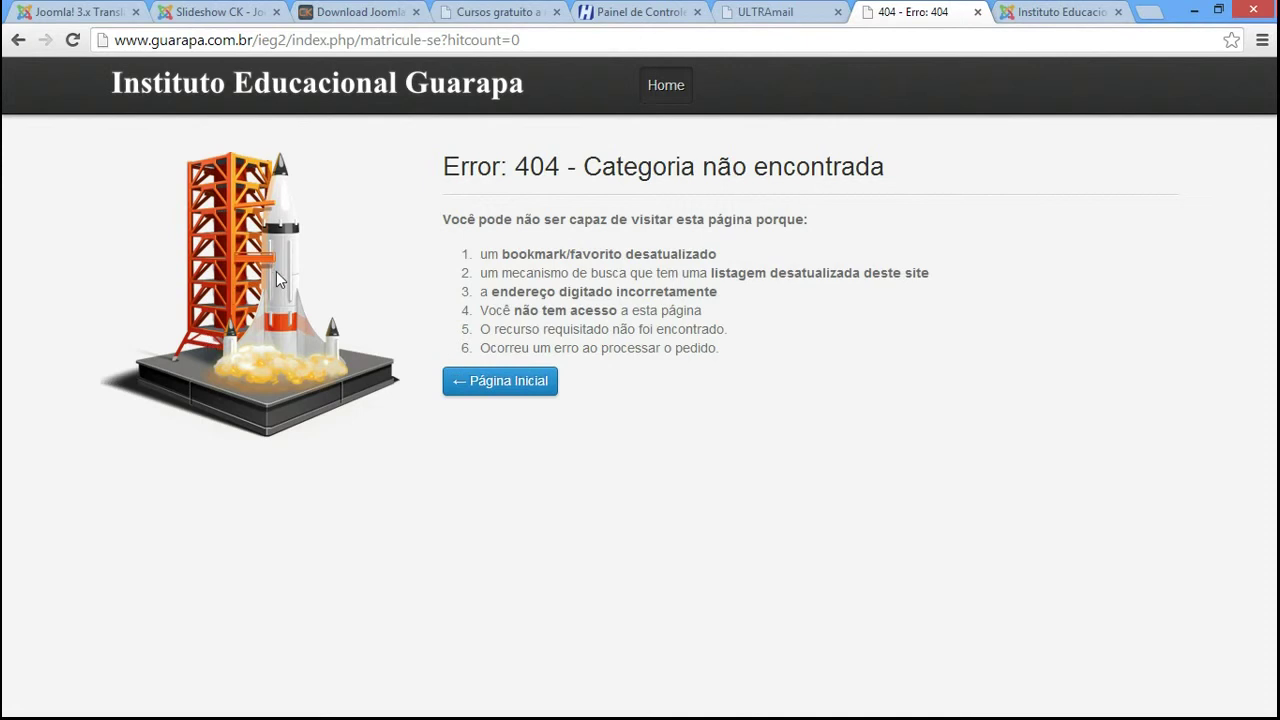
{"action": "left_click_drag", "start_coordinate": [440, 39], "coordinate": [360, 40]}
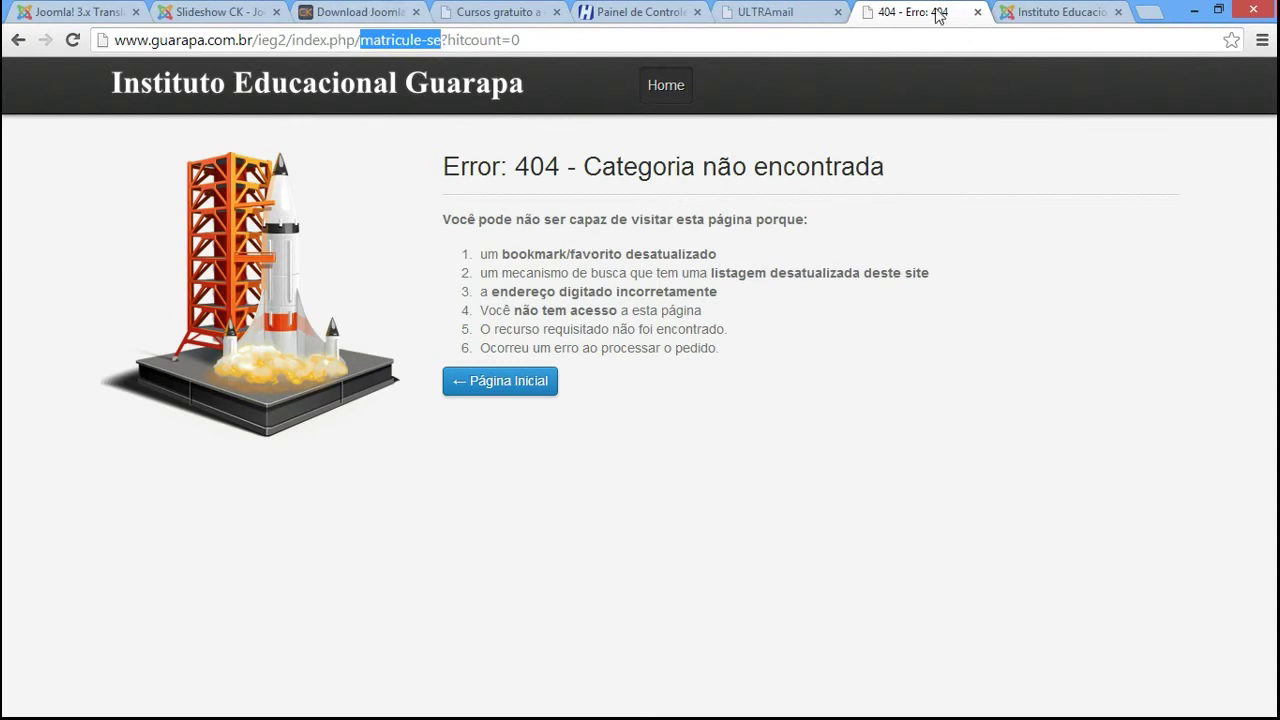
Publish the Matricule-se menu item again and reload its public page.
{"action": "left_click", "coordinate": [1057, 14]}
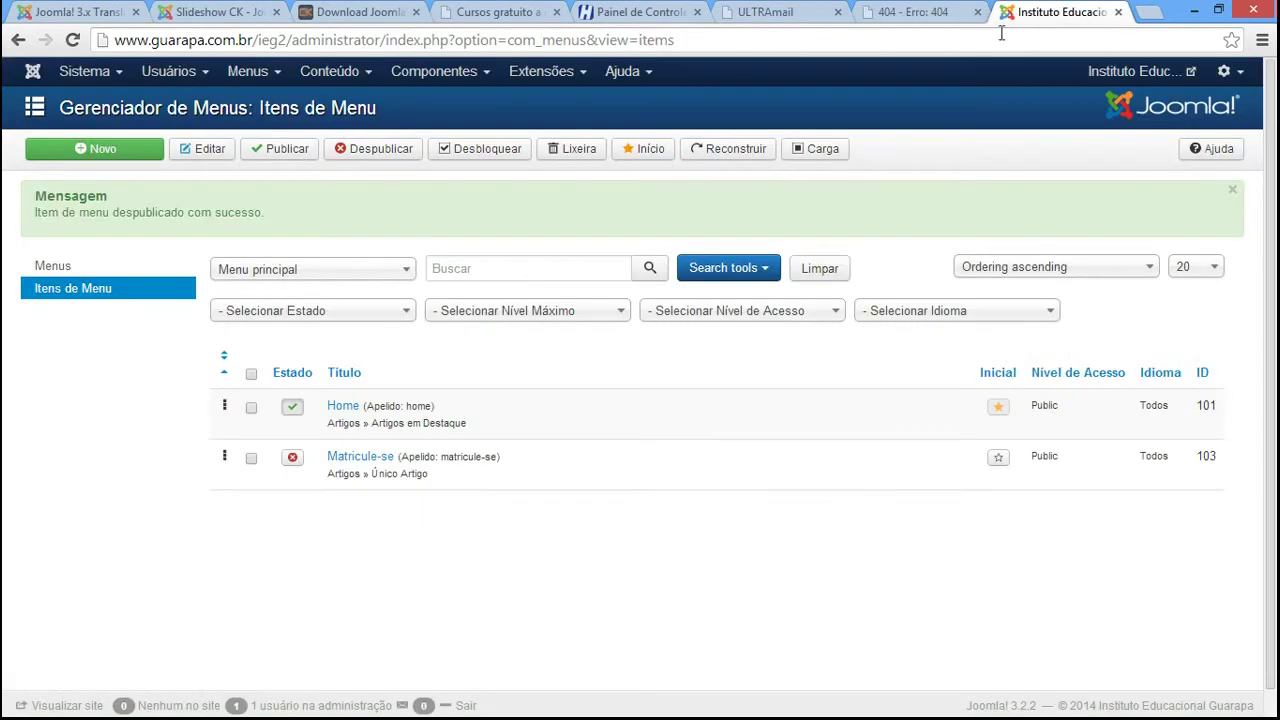
{"action": "left_click", "coordinate": [289, 461]}
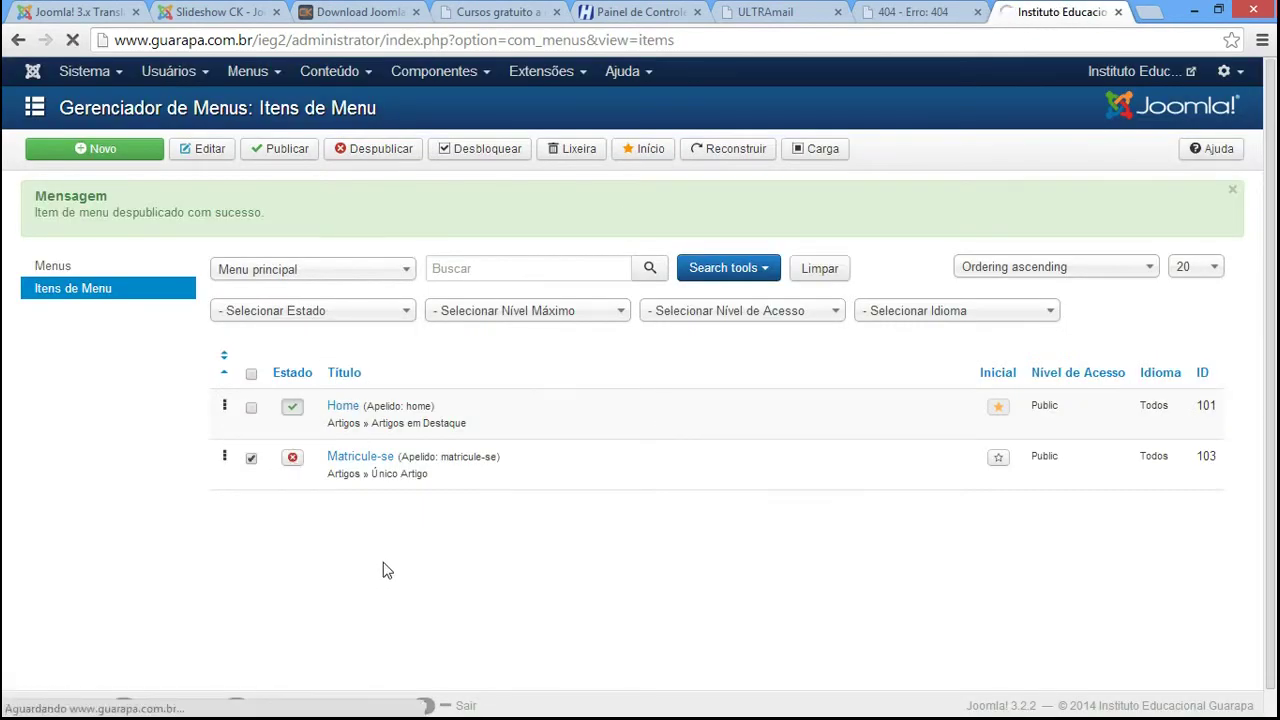
{"action": "key", "text": "ctrl+shift+Tab"}
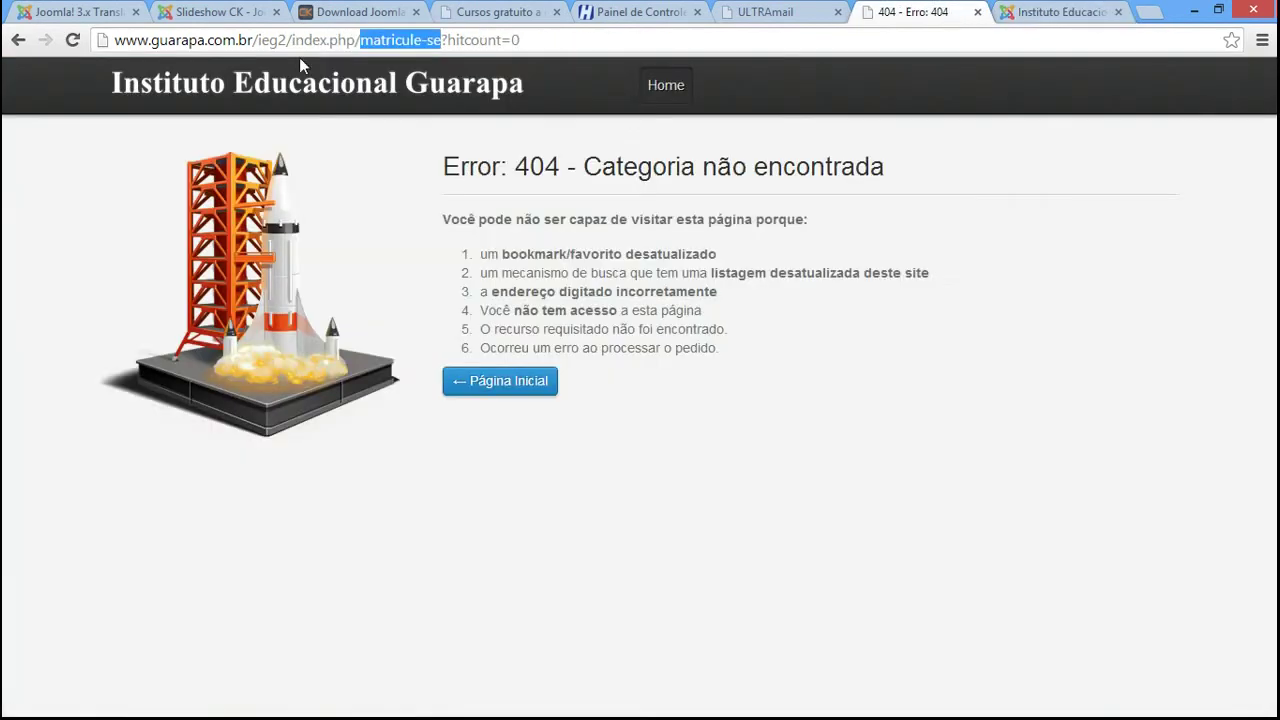
{"action": "left_click", "coordinate": [74, 41]}
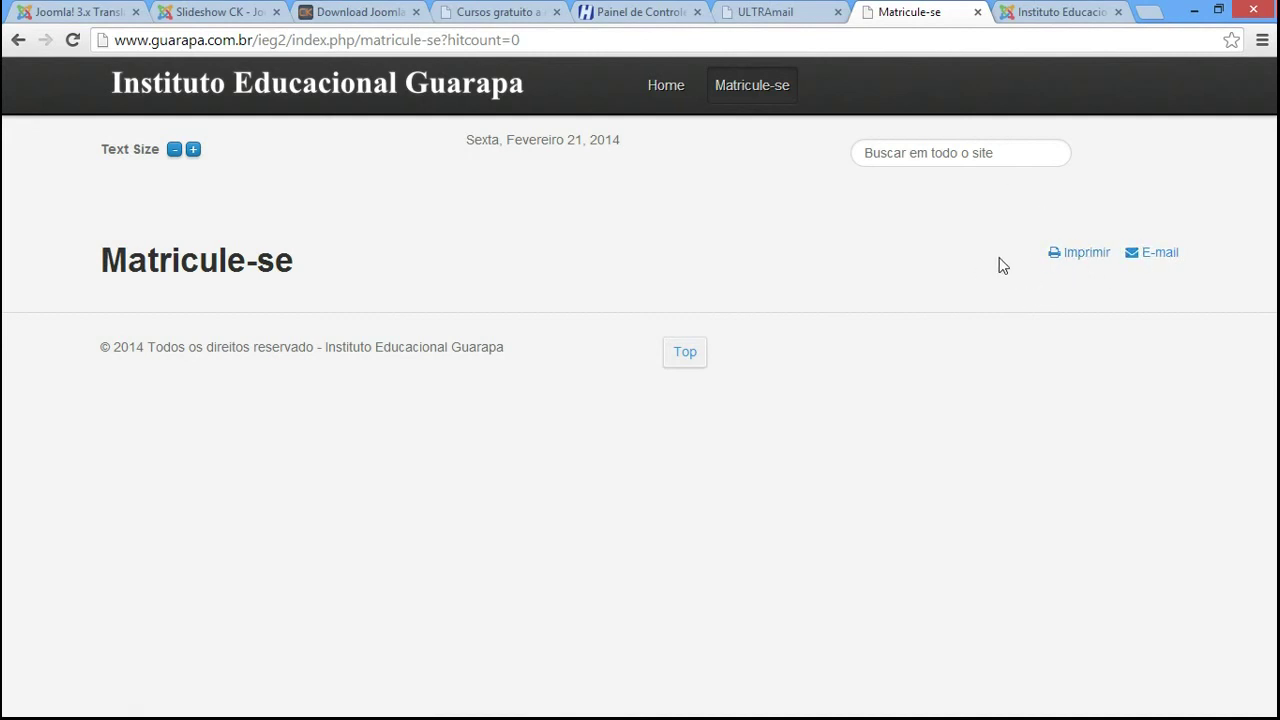
Open the print version of the published Matricule-se article to examine it and close its window.
{"action": "left_click", "coordinate": [1080, 258]}
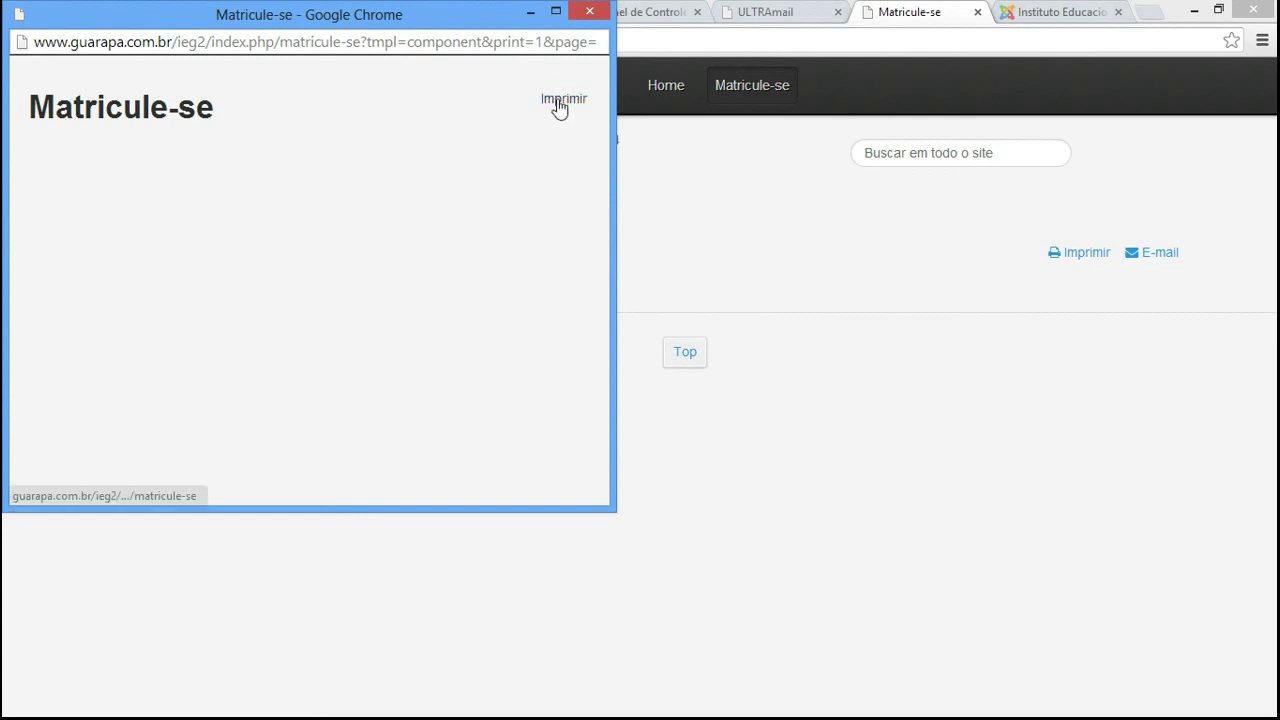
{"action": "left_click", "coordinate": [589, 11]}
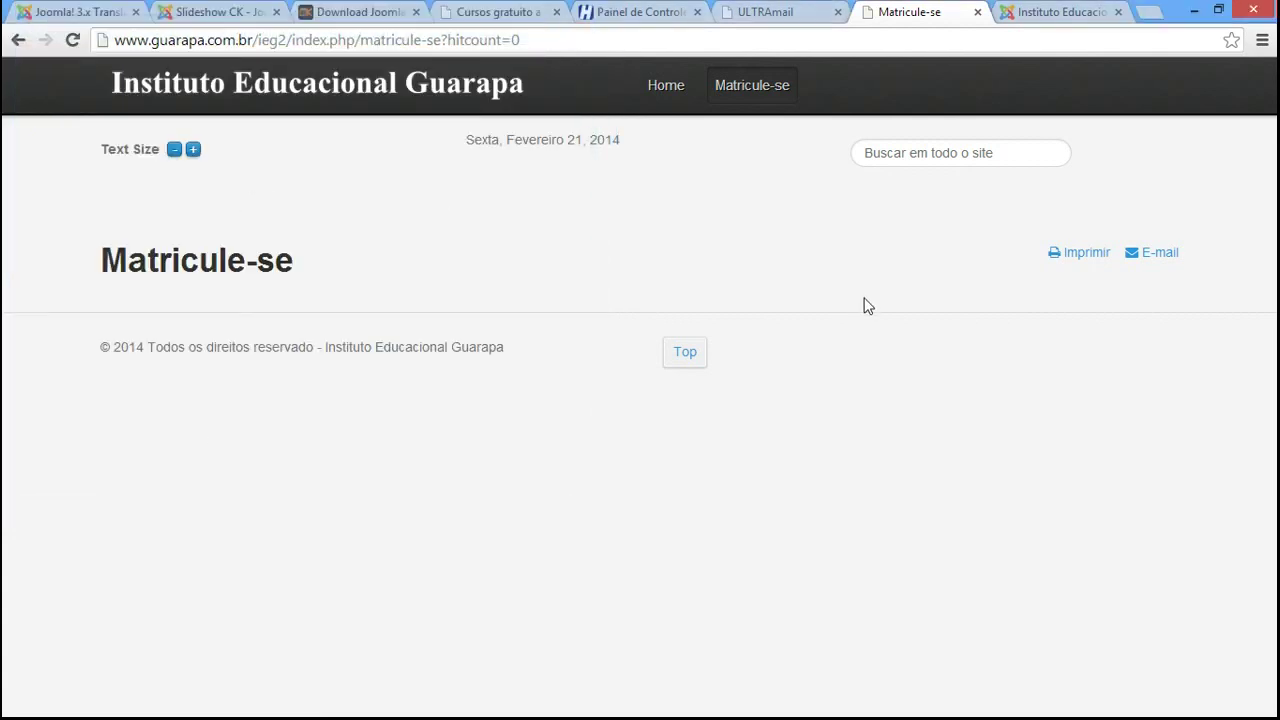